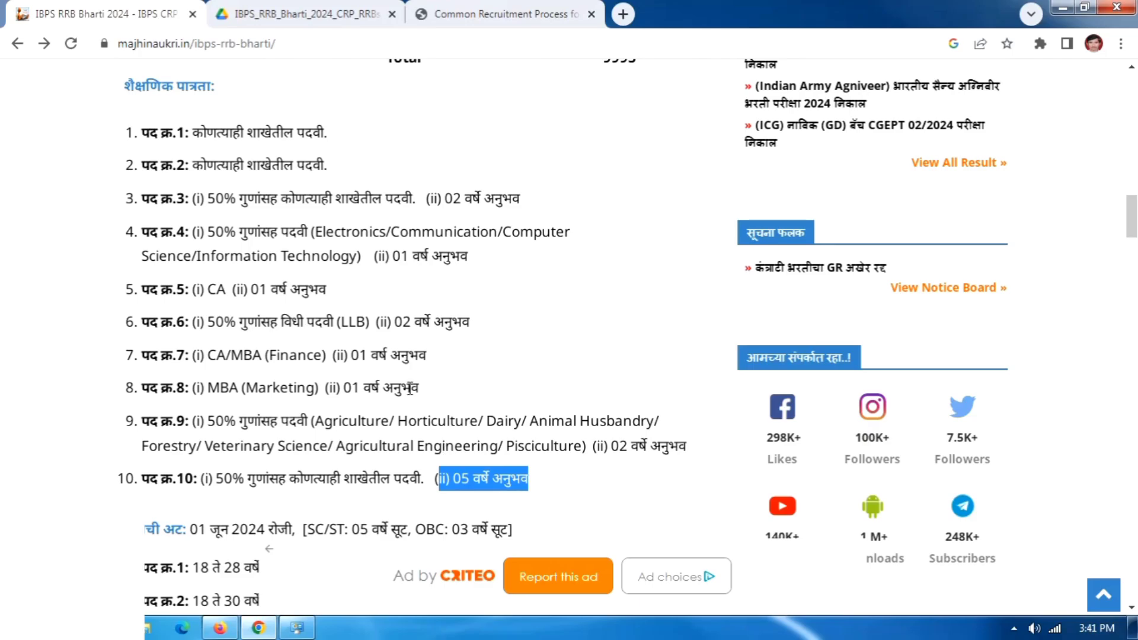
# Highlight the age limits for posts 1 to 10, ranging from 18–28 up to 21–40 years.
pyautogui.click(409, 386)
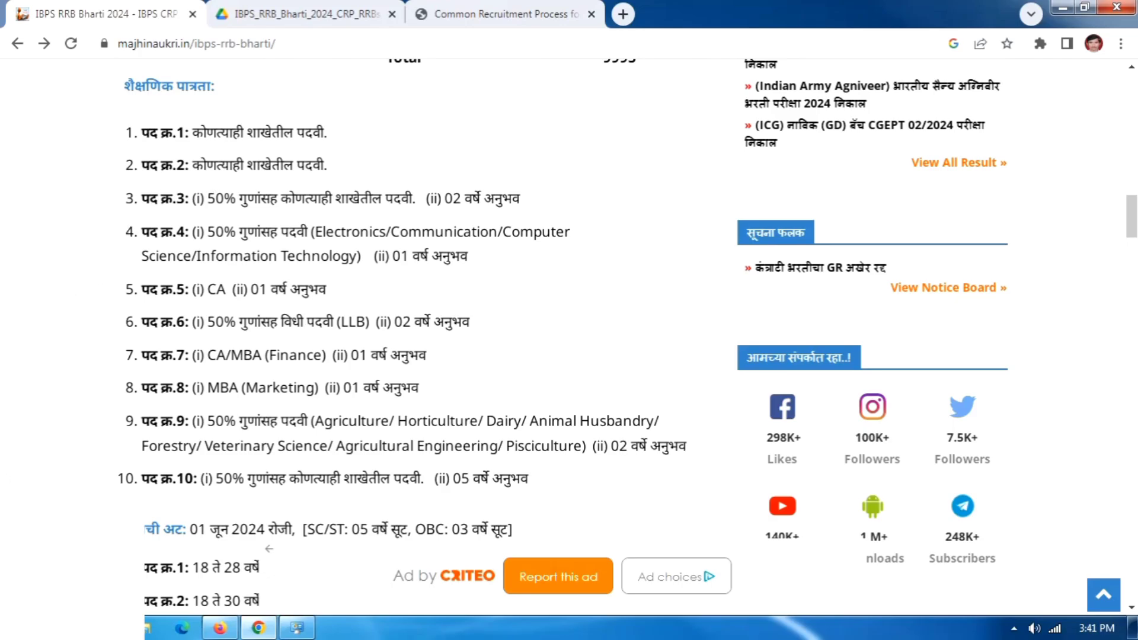
pyautogui.scroll(-5, 96, 447)
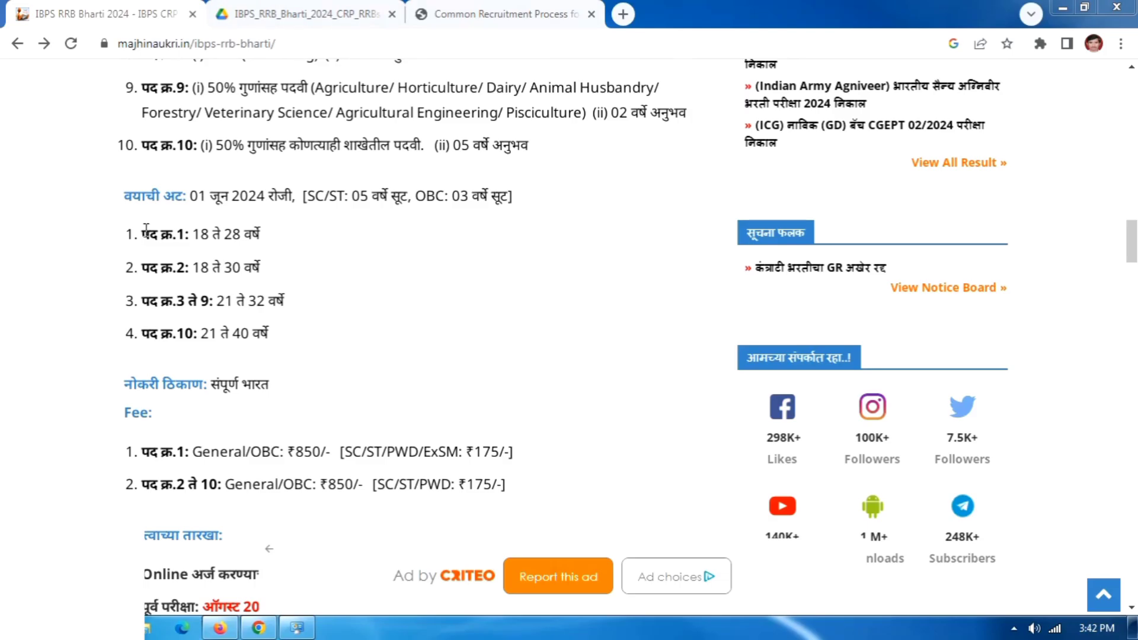
pyautogui.moveTo(142, 233); pyautogui.dragTo(314, 243)
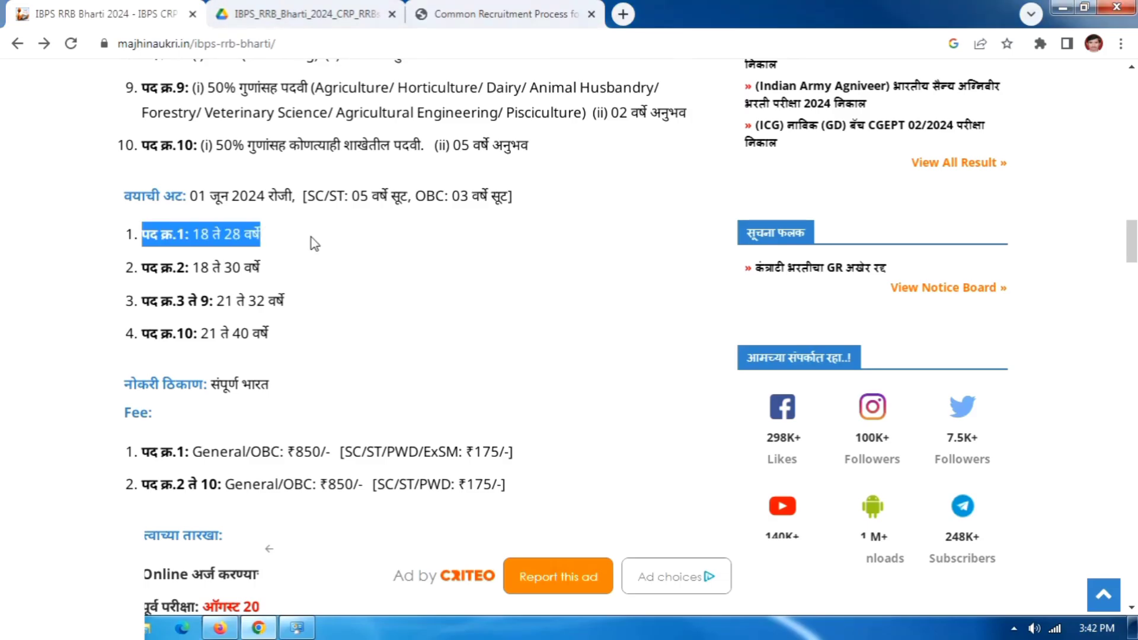
pyautogui.click(240, 243)
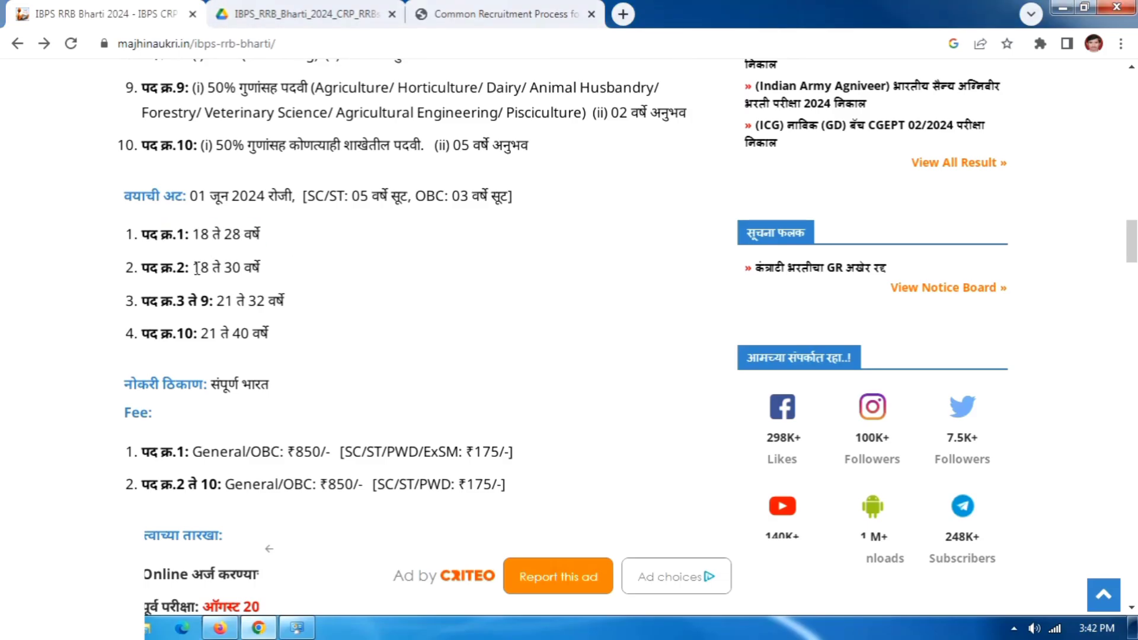
pyautogui.moveTo(197, 268); pyautogui.dragTo(272, 268)
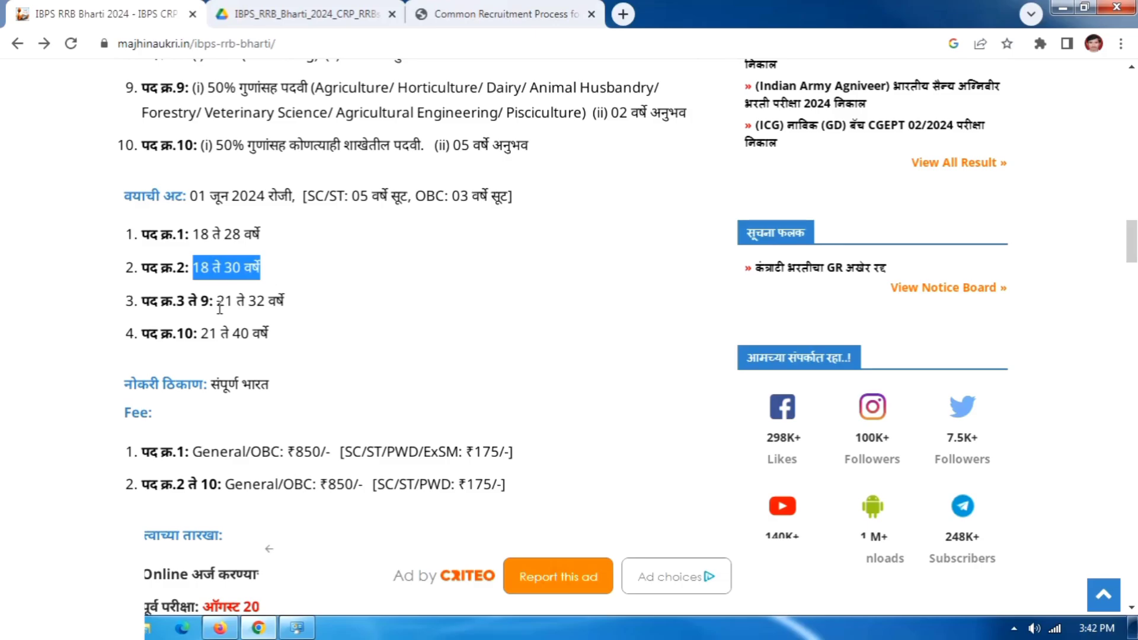
pyautogui.moveTo(218, 302); pyautogui.dragTo(296, 307)
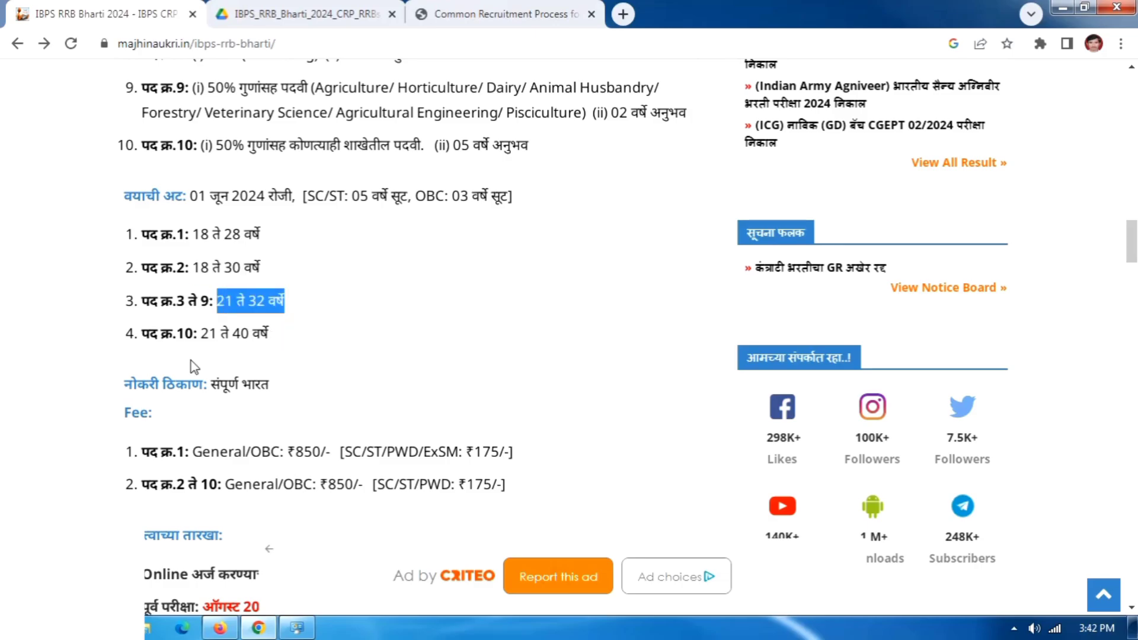
pyautogui.moveTo(180, 330); pyautogui.dragTo(269, 332)
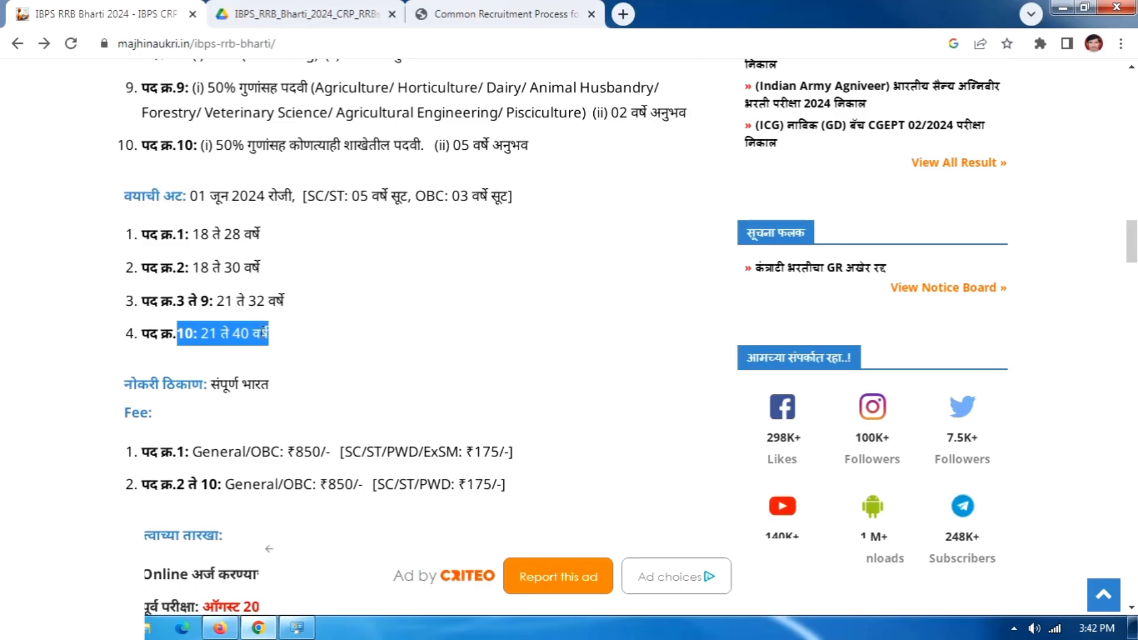
pyautogui.click(196, 273)
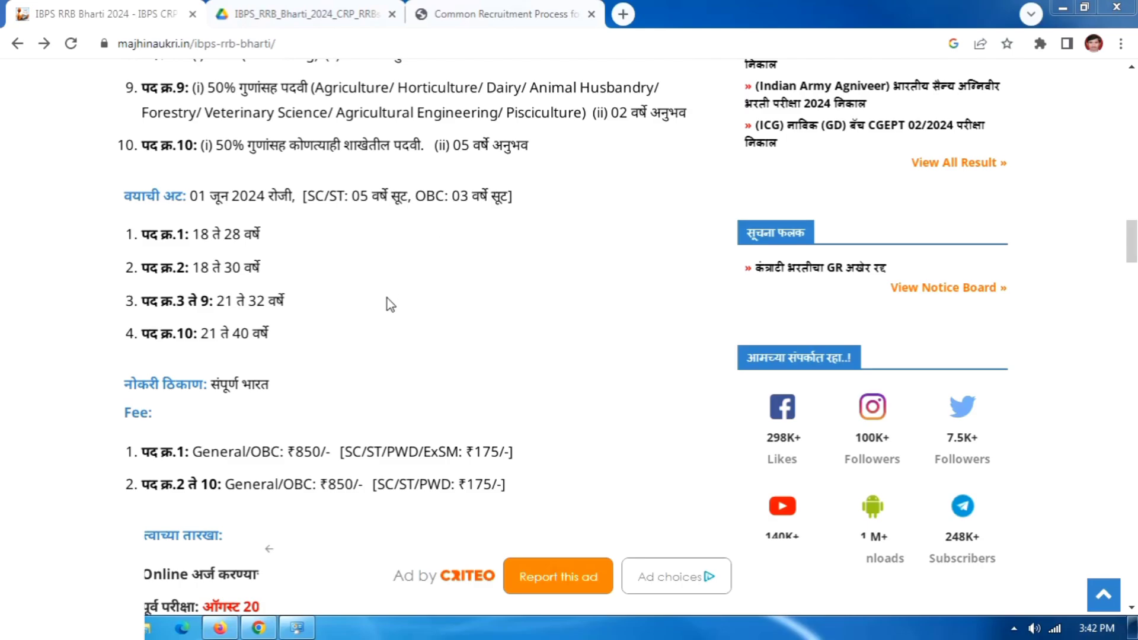
# Highlight the ₹850 General/OBC and ₹175 reserved-category fees and the 27 June 2024 deadline.
pyautogui.scroll(-3, 324, 271)
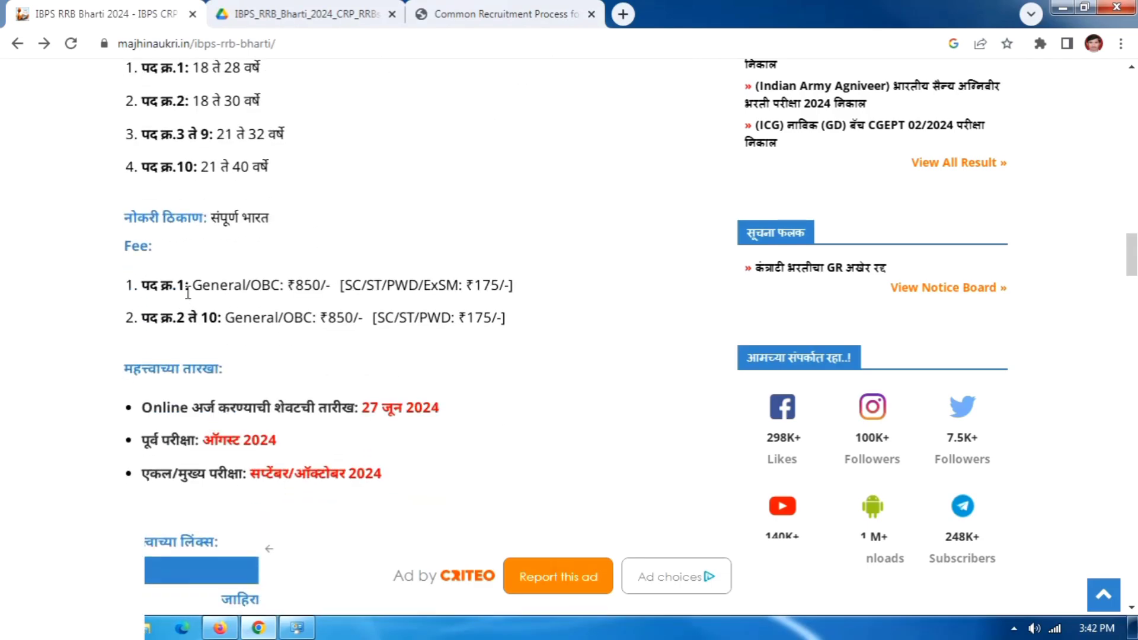
pyautogui.moveTo(188, 292); pyautogui.dragTo(512, 288)
pyautogui.click(345, 285)
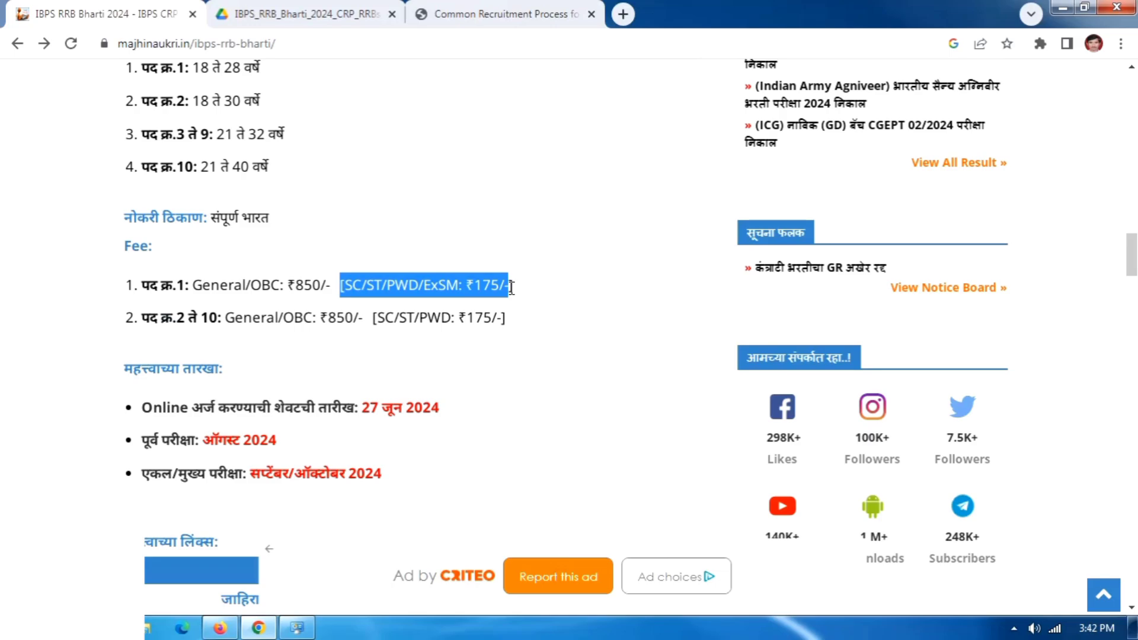
pyautogui.click(197, 309)
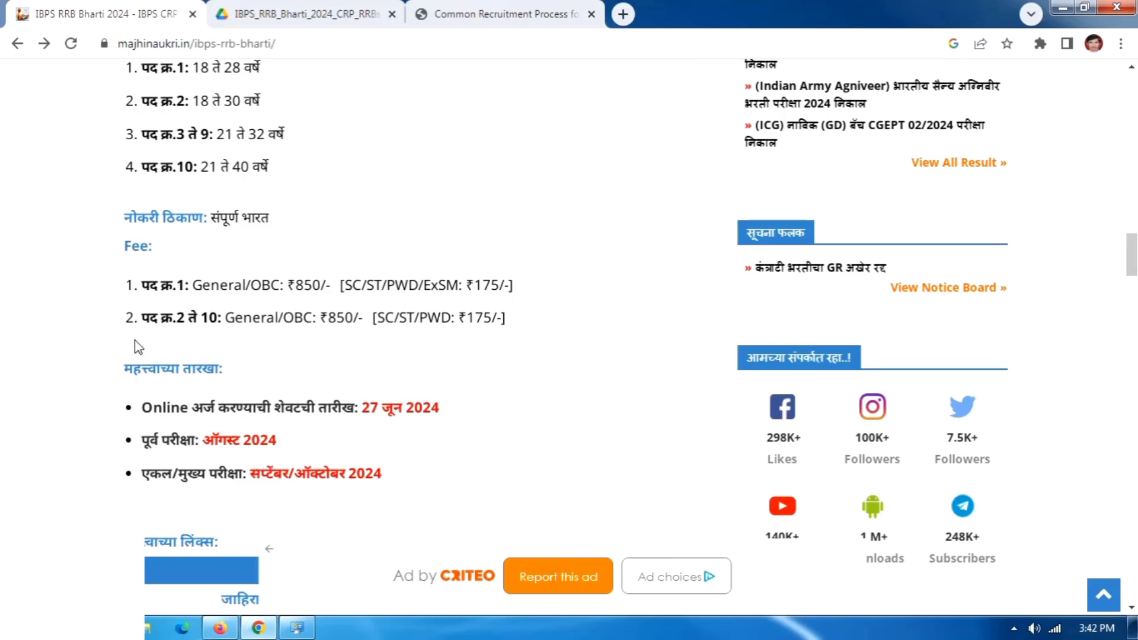
pyautogui.moveTo(143, 318); pyautogui.dragTo(530, 319)
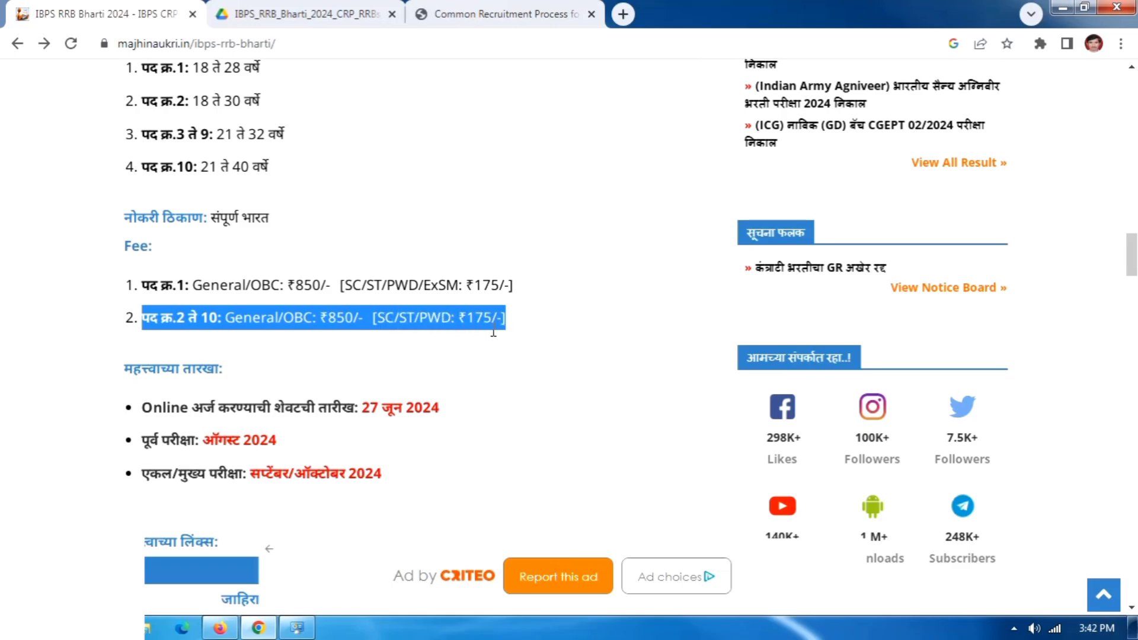
pyautogui.click(285, 385)
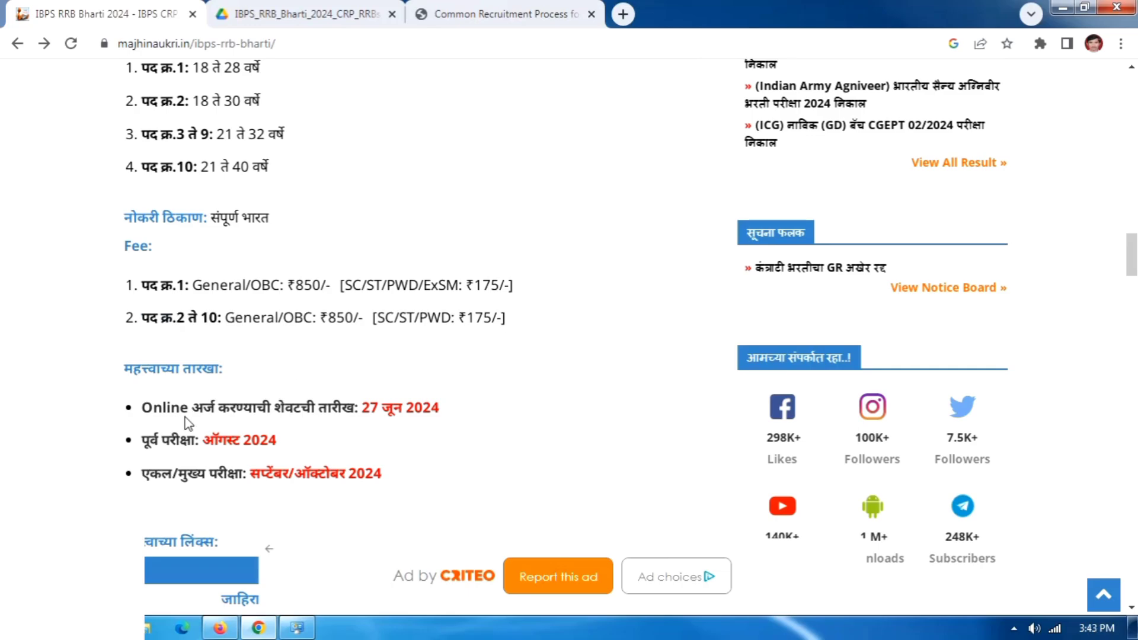
pyautogui.moveTo(368, 407); pyautogui.dragTo(500, 411)
pyautogui.click(490, 411)
# Browse the notification PDF's contents pages, then go to the IBPS CRP RRBs XIII registration page.
pyautogui.click(300, 13)
pyautogui.scroll(-10, 539, 371)
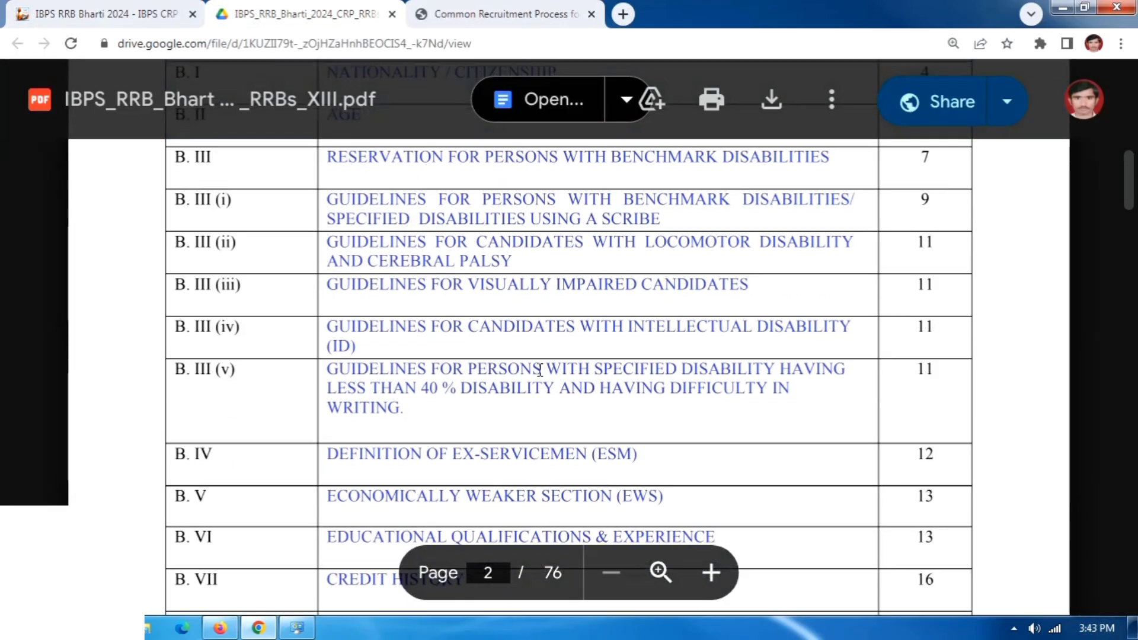
pyautogui.scroll(-12, 557, 392)
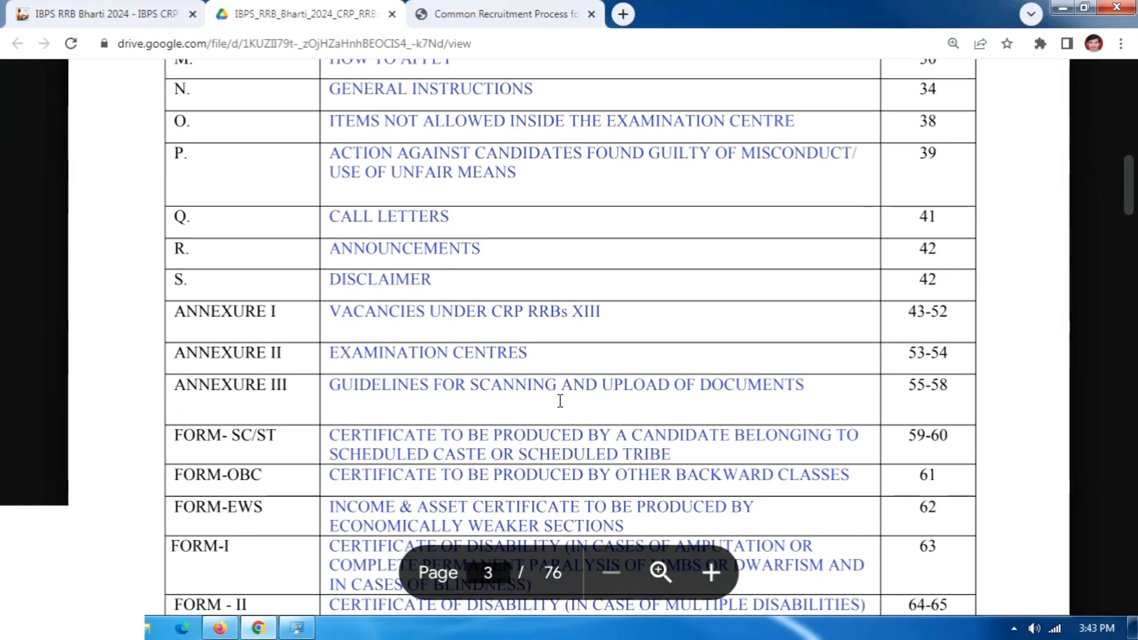
pyautogui.scroll(-3, 560, 401)
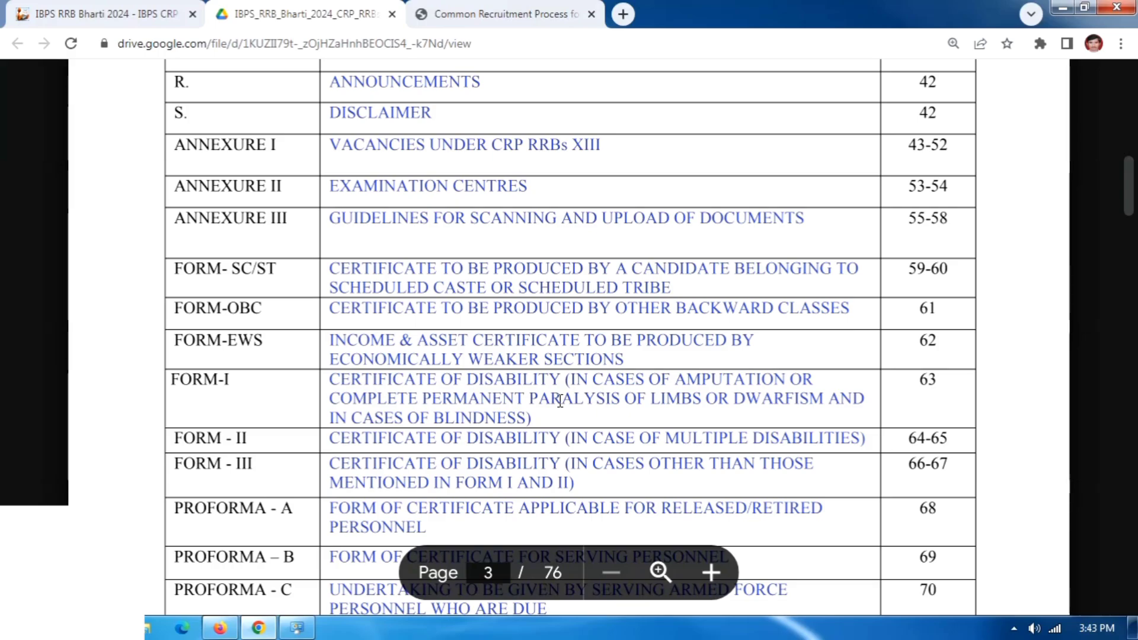
pyautogui.scroll(-3, 498, 392)
pyautogui.scroll(-4, 498, 392)
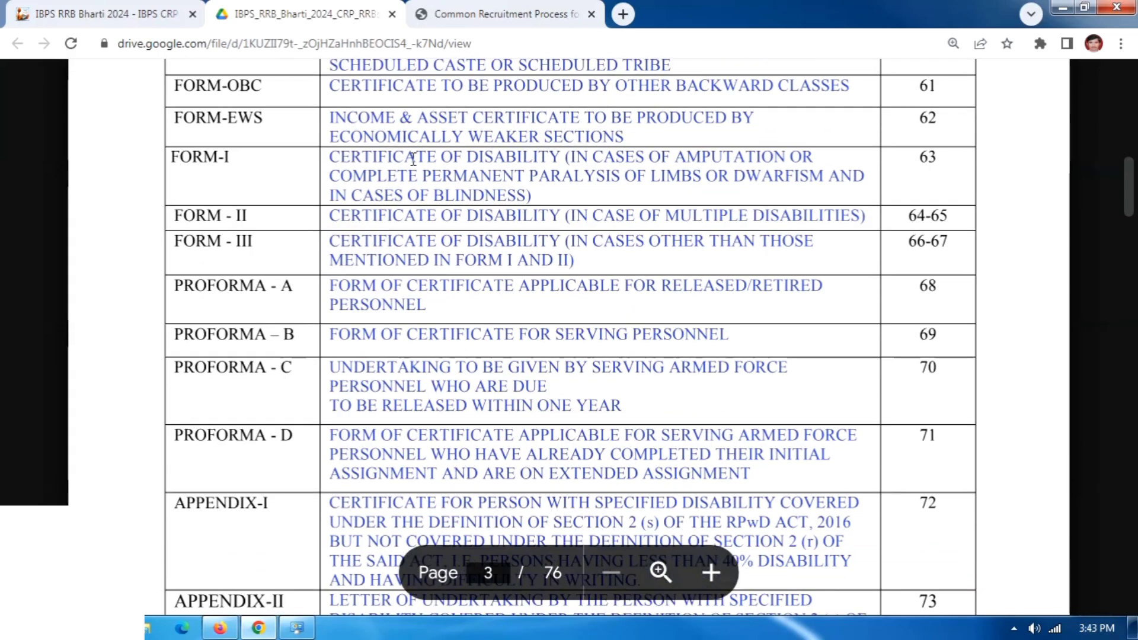
pyautogui.click(507, 14)
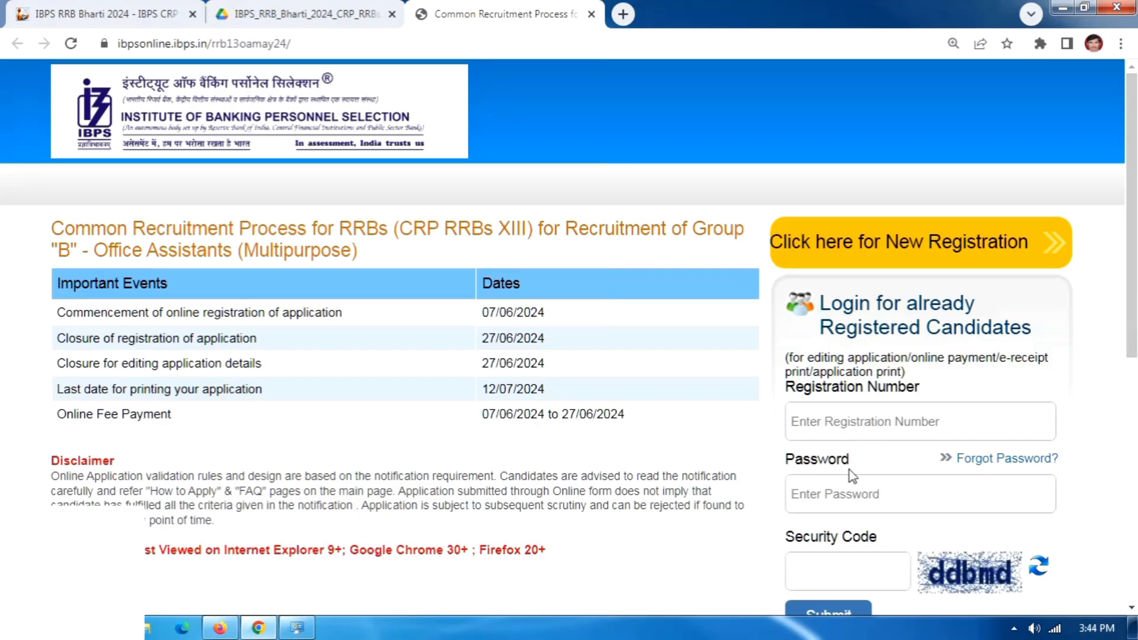
# Start a new candidate registration for IBPS CRP RRBs XIII Office Assistants.
pyautogui.scroll(-3, 849, 471)
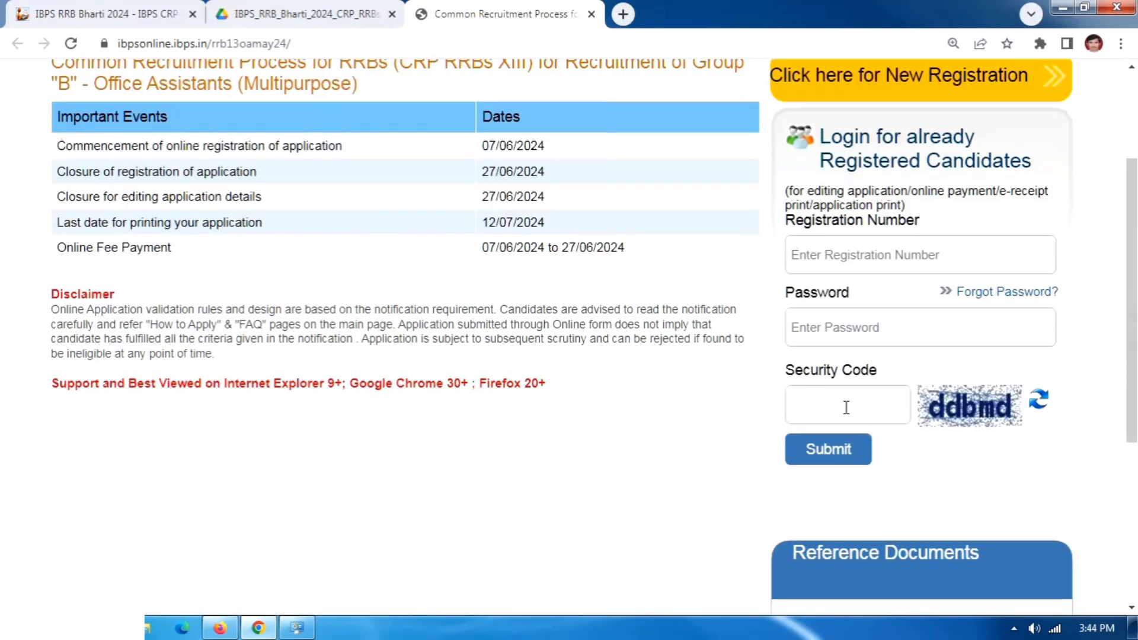
pyautogui.scroll(3, 731, 425)
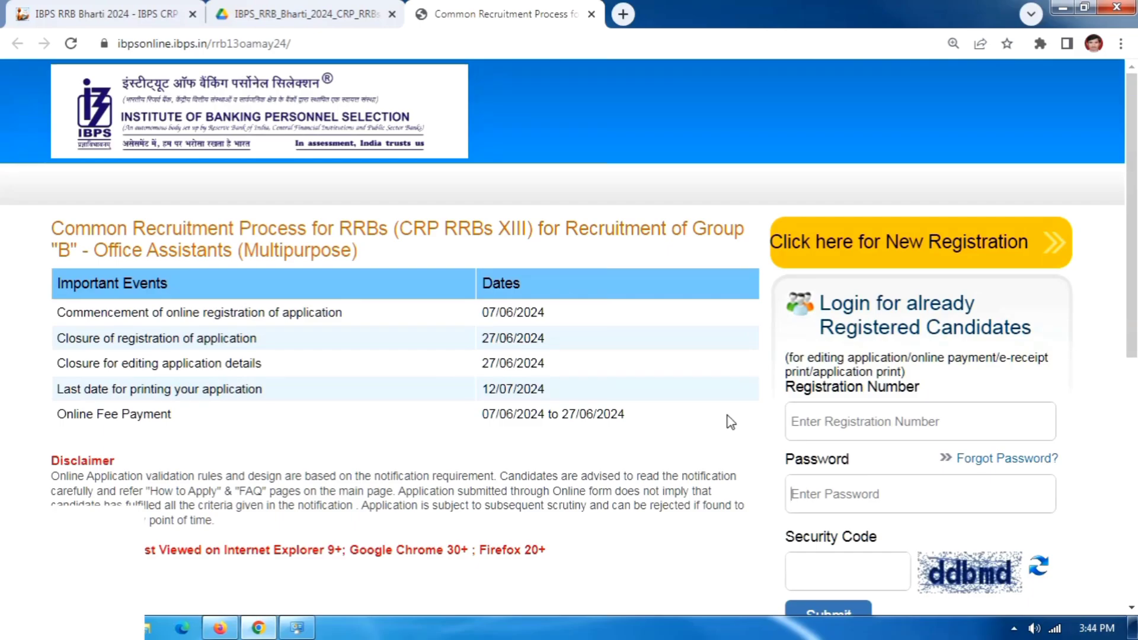
pyautogui.click(864, 258)
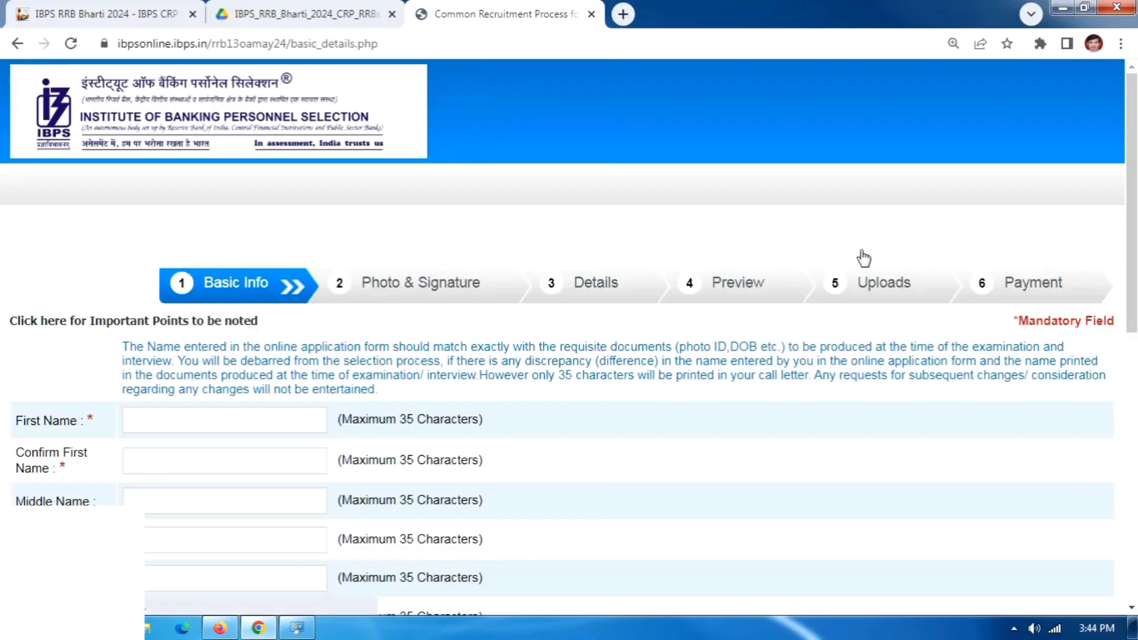
pyautogui.scroll(-3, 379, 266)
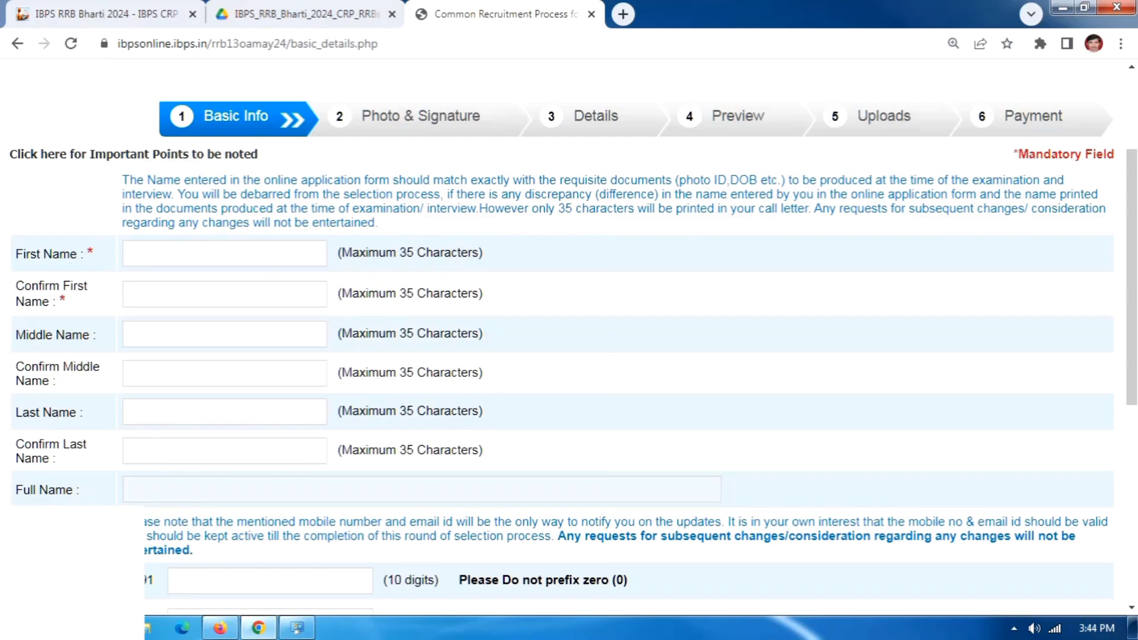
pyautogui.click(7, 603)
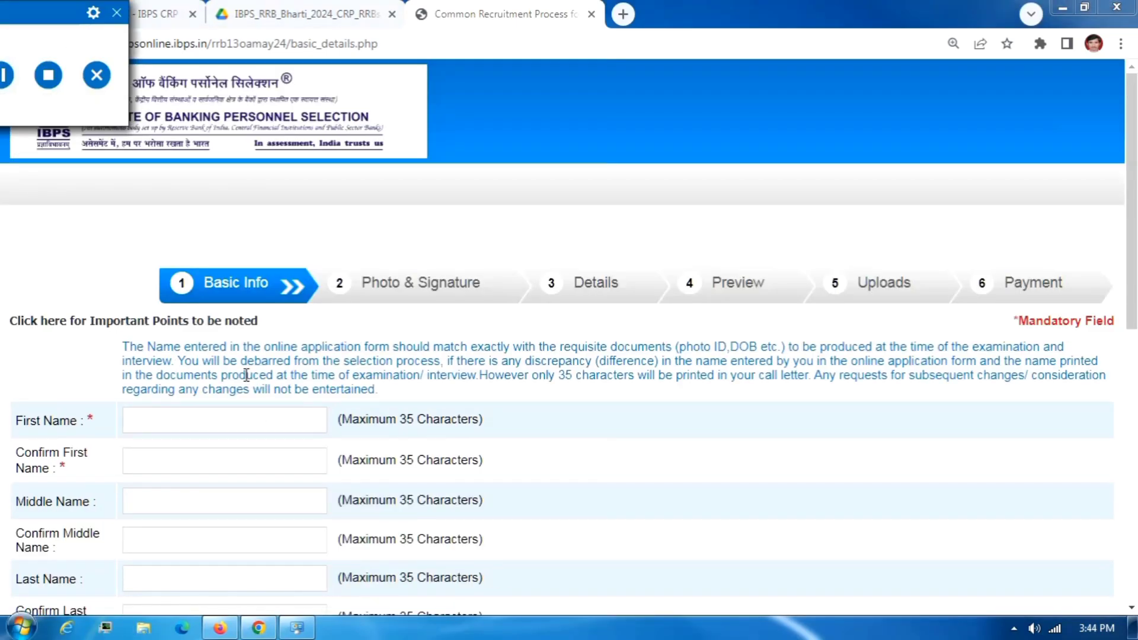
# Scroll through the Basic Info form, focusing the Confirm Last Name and mobile number fields.
pyautogui.scroll(-1, 247, 375)
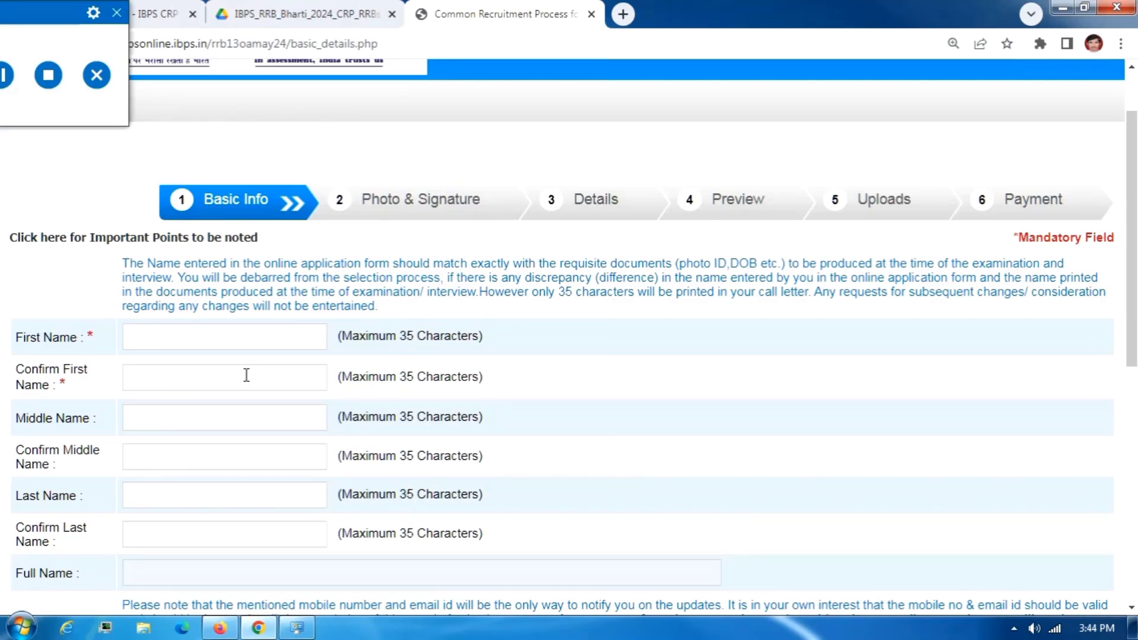
pyautogui.scroll(-1, 138, 334)
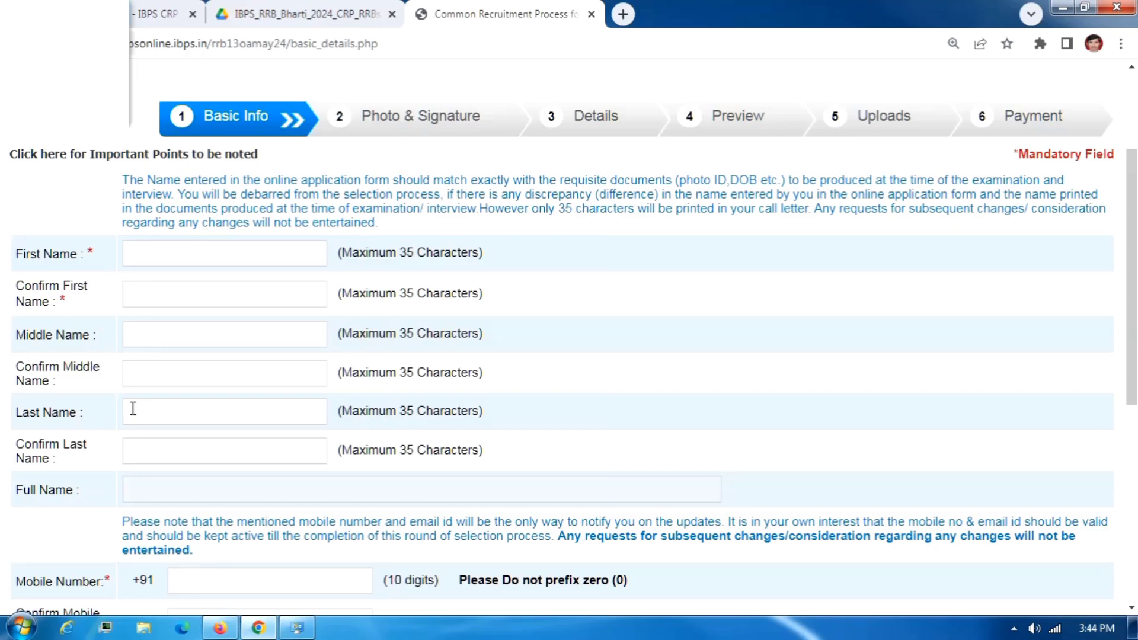
pyautogui.scroll(-1, 129, 385)
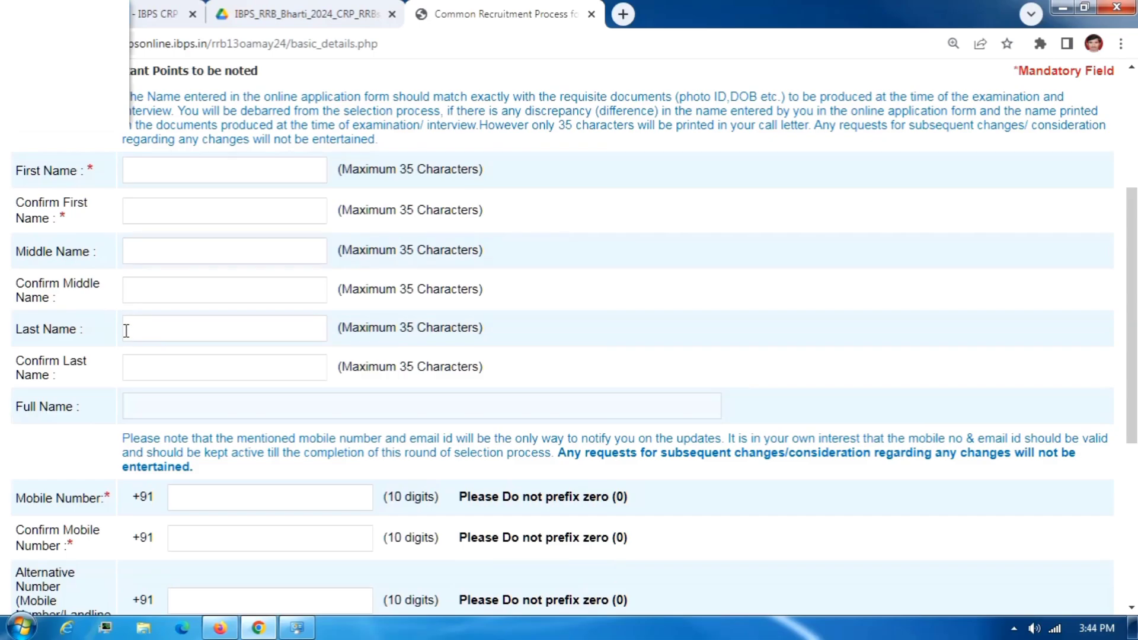
pyautogui.click(125, 368)
pyautogui.scroll(-1, 125, 368)
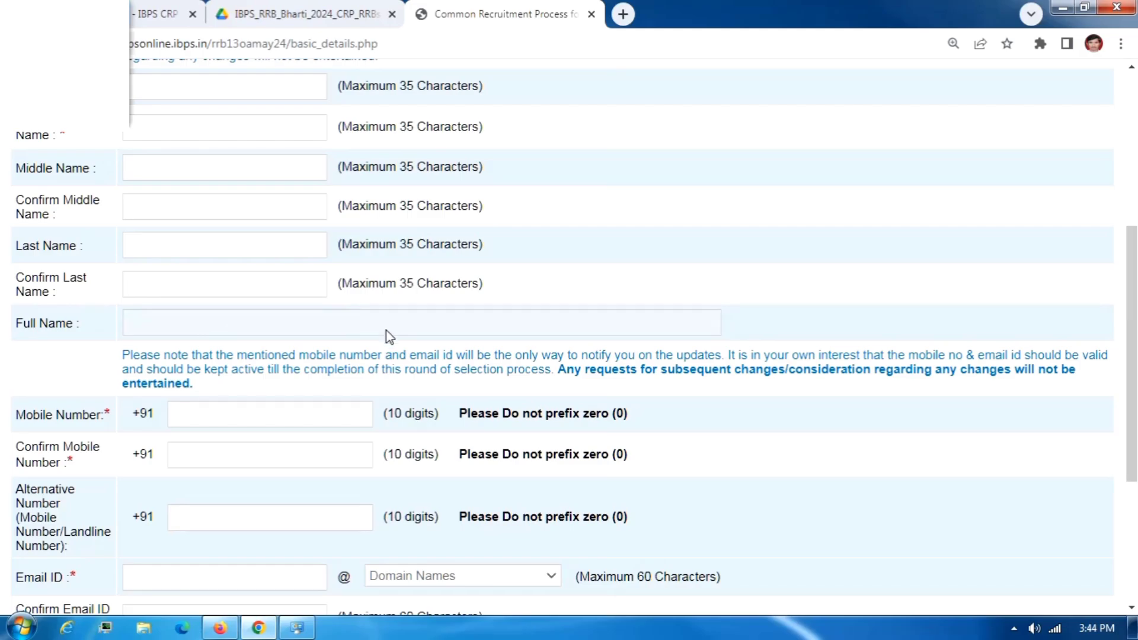
pyautogui.scroll(-1, 176, 358)
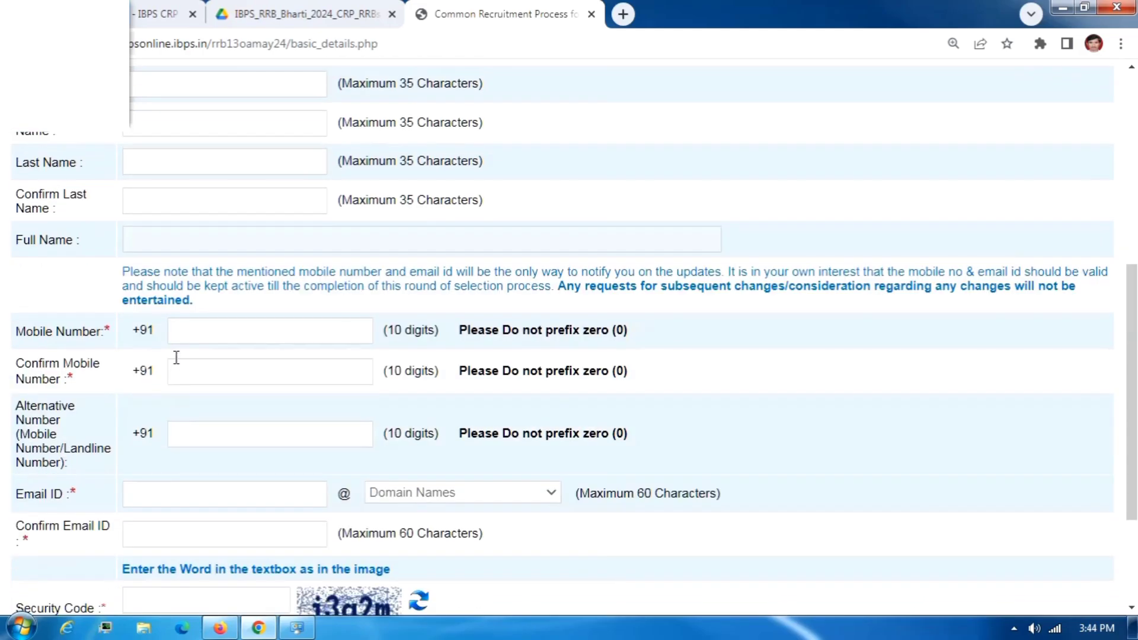
pyautogui.click(190, 330)
# Move past the mobile number confirmation and enter the email ID.
pyautogui.click(202, 371)
pyautogui.scroll(-2, 205, 371)
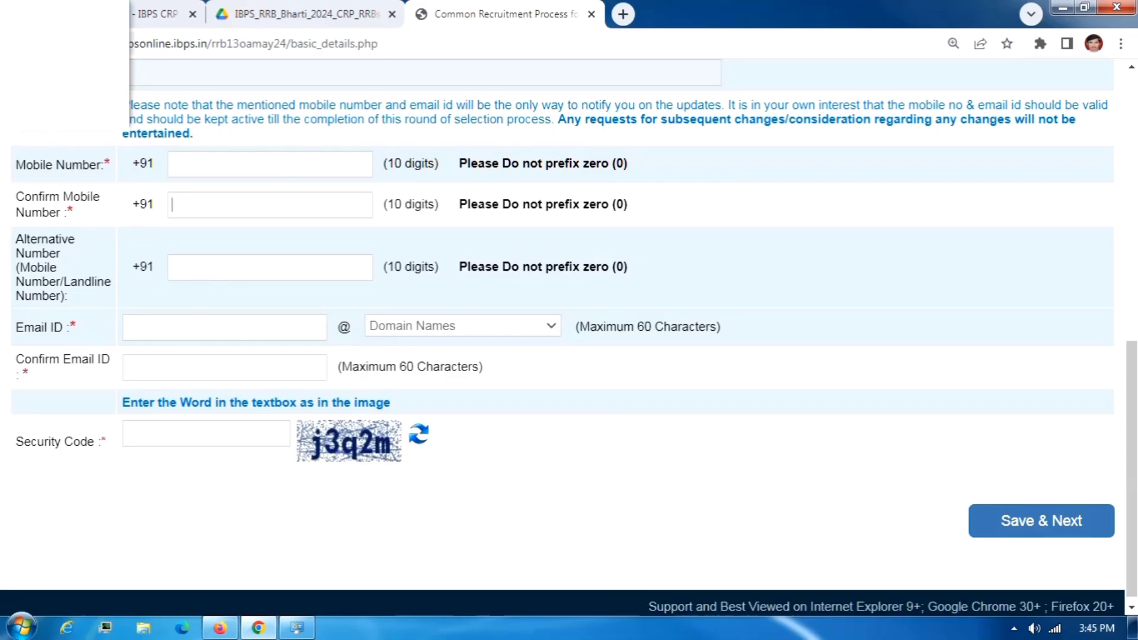
pyautogui.click(74, 77)
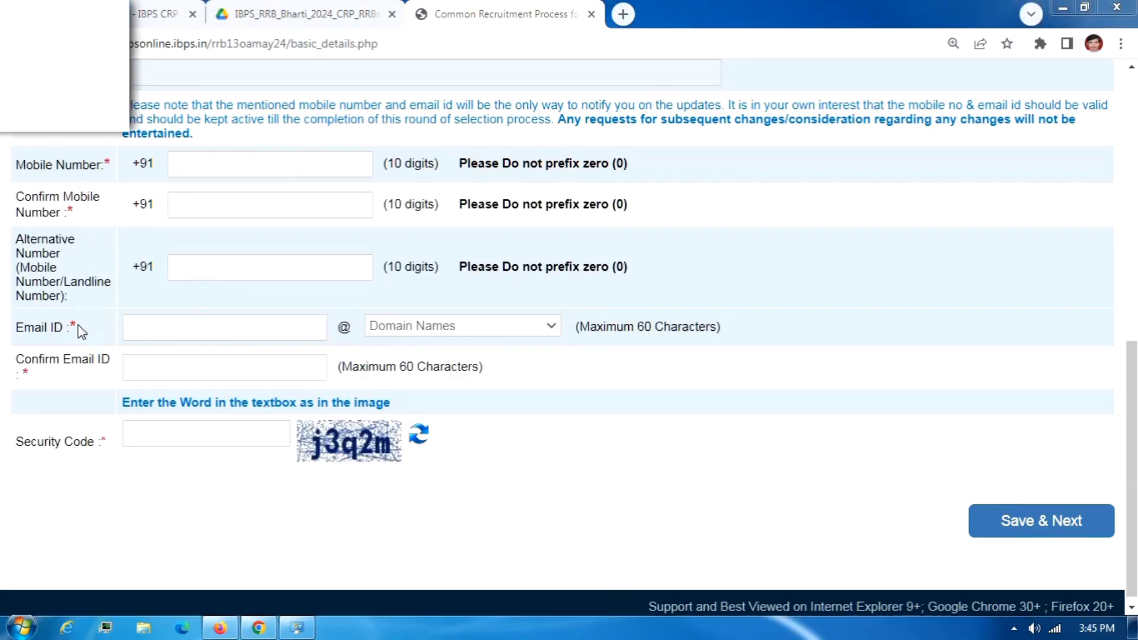
pyautogui.click(132, 332)
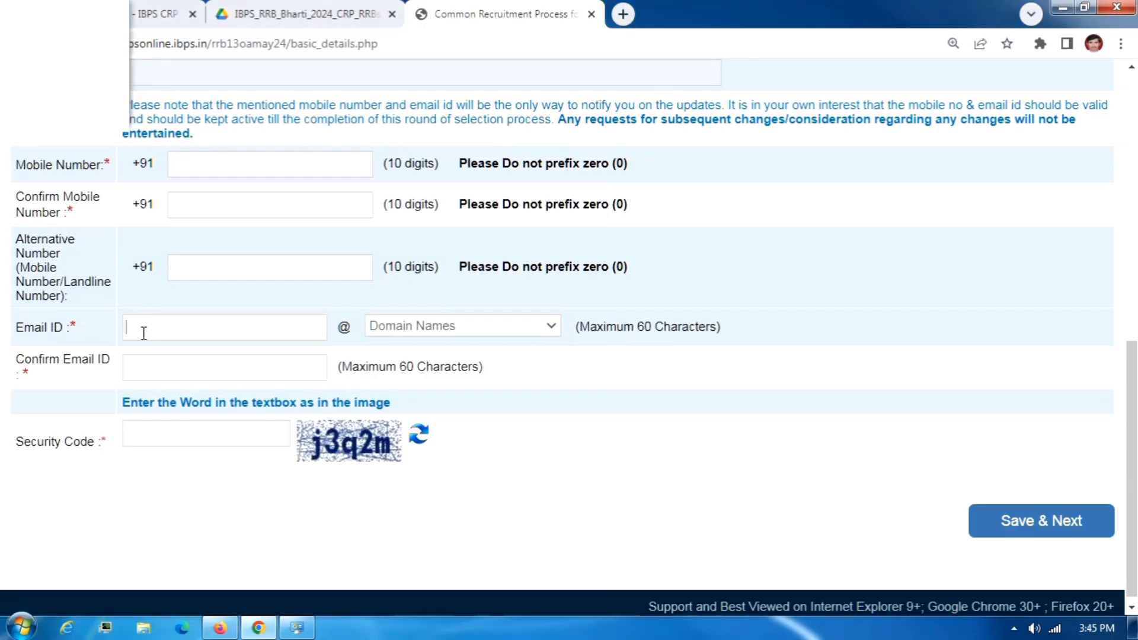
pyautogui.write('GGGG')
# Select the gmail.com domain, fill in Confirm Email ID, and save the basic details.
pyautogui.click(407, 326)
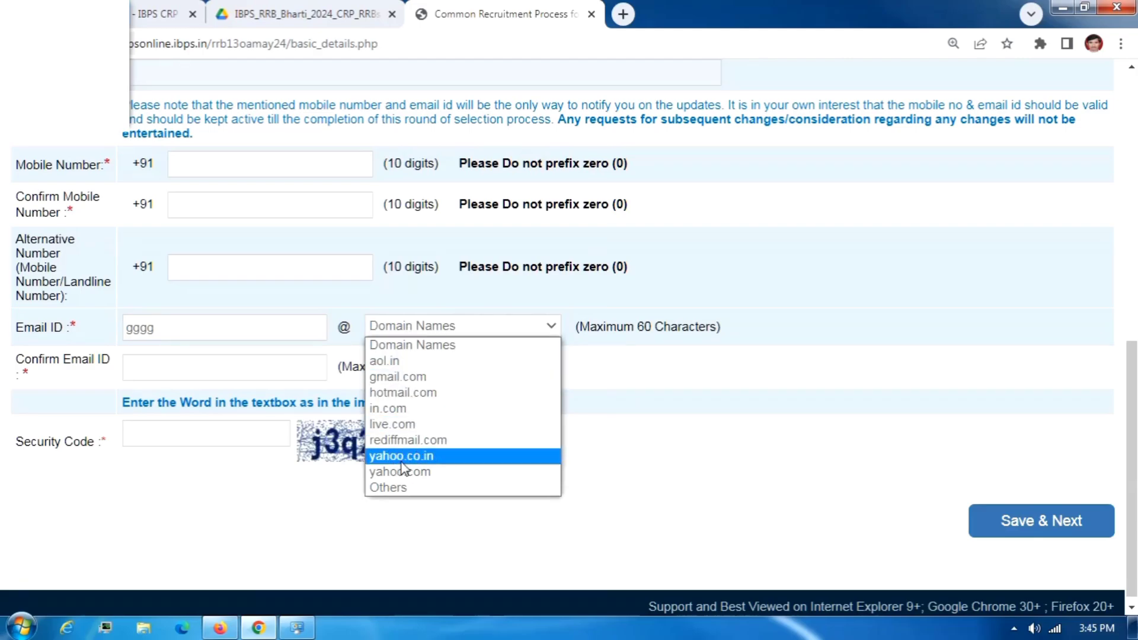
pyautogui.click(391, 377)
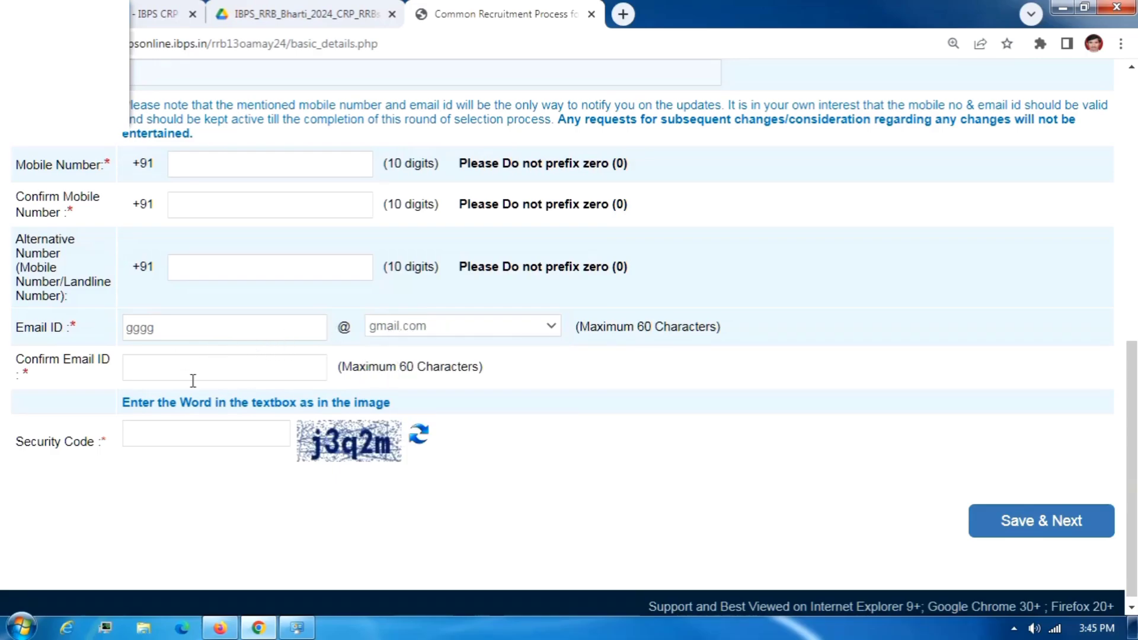
pyautogui.click(165, 373)
pyautogui.write('GGGG@GMAIL.COM')
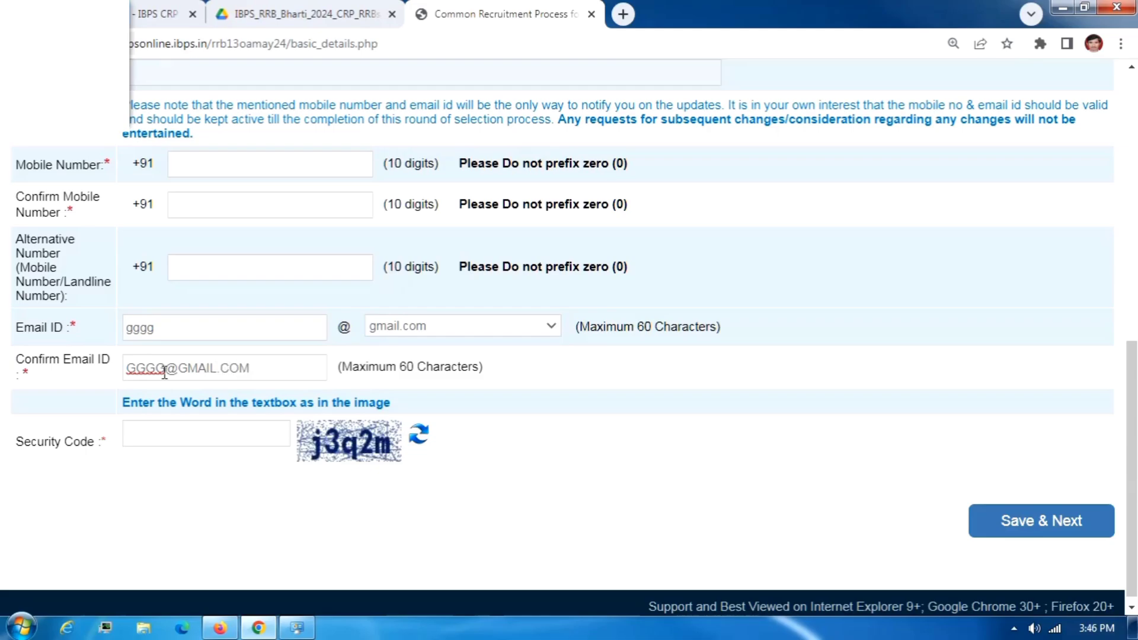
pyautogui.click(409, 367)
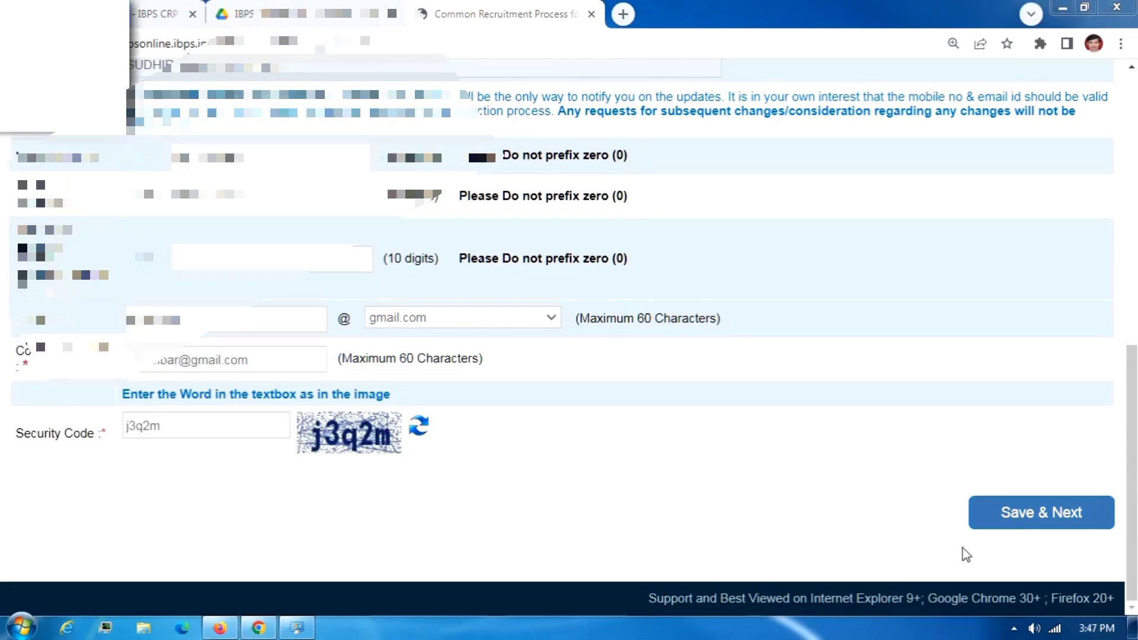
pyautogui.click(1023, 527)
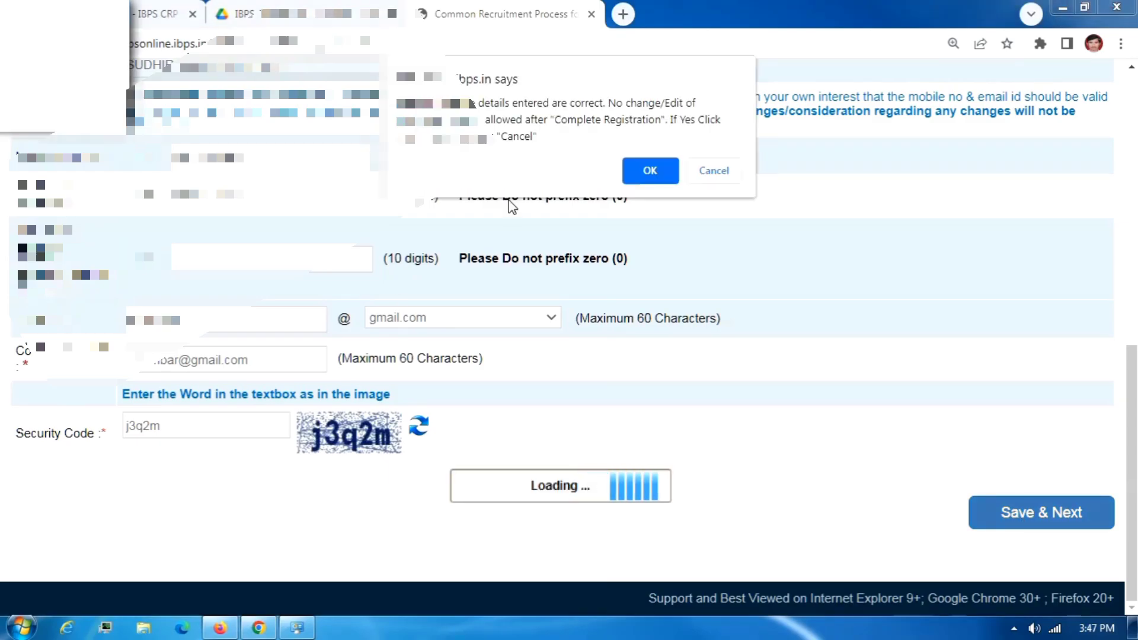
# Confirm the basic details are correct and review the Photo & Signature upload page.
pyautogui.click(651, 171)
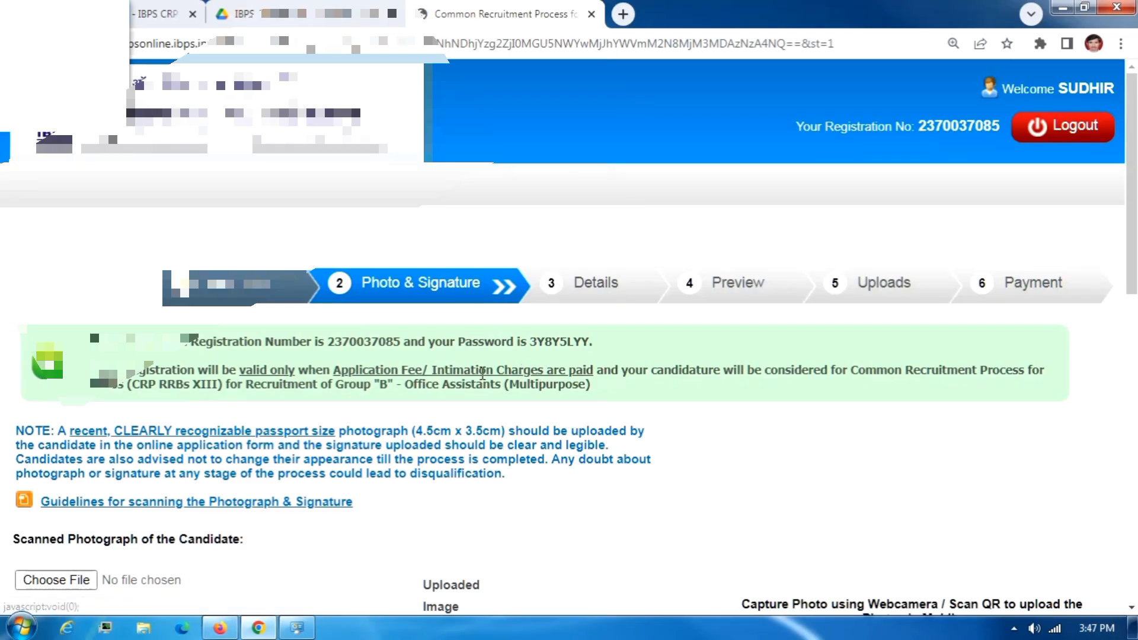
pyautogui.scroll(-4, 483, 373)
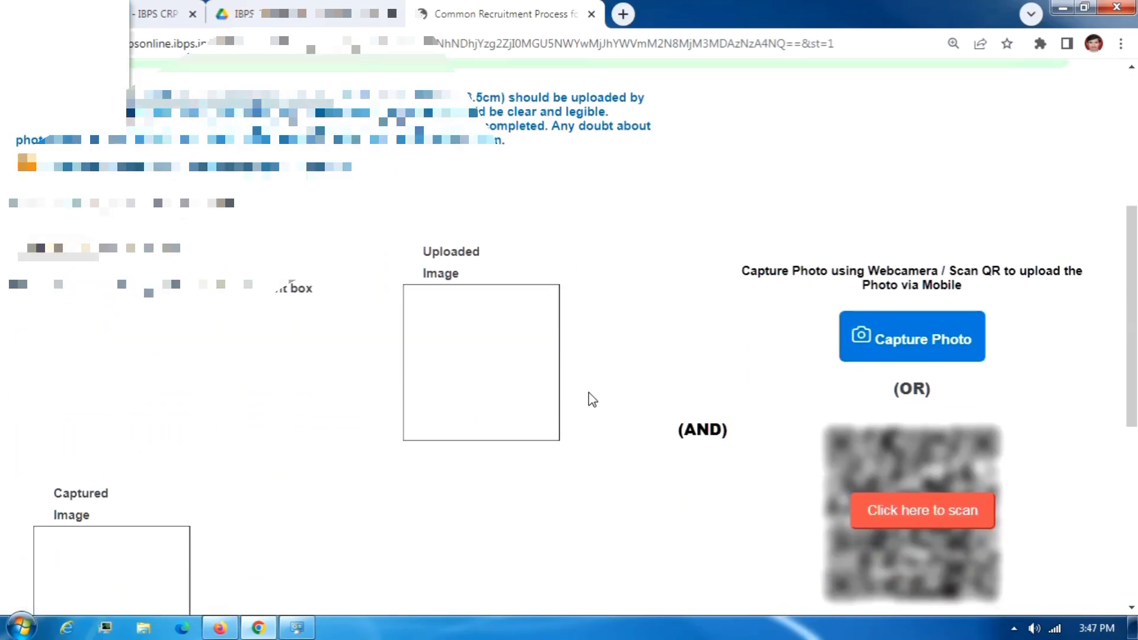
pyautogui.scroll(-3, 591, 400)
pyautogui.scroll(3, 588, 396)
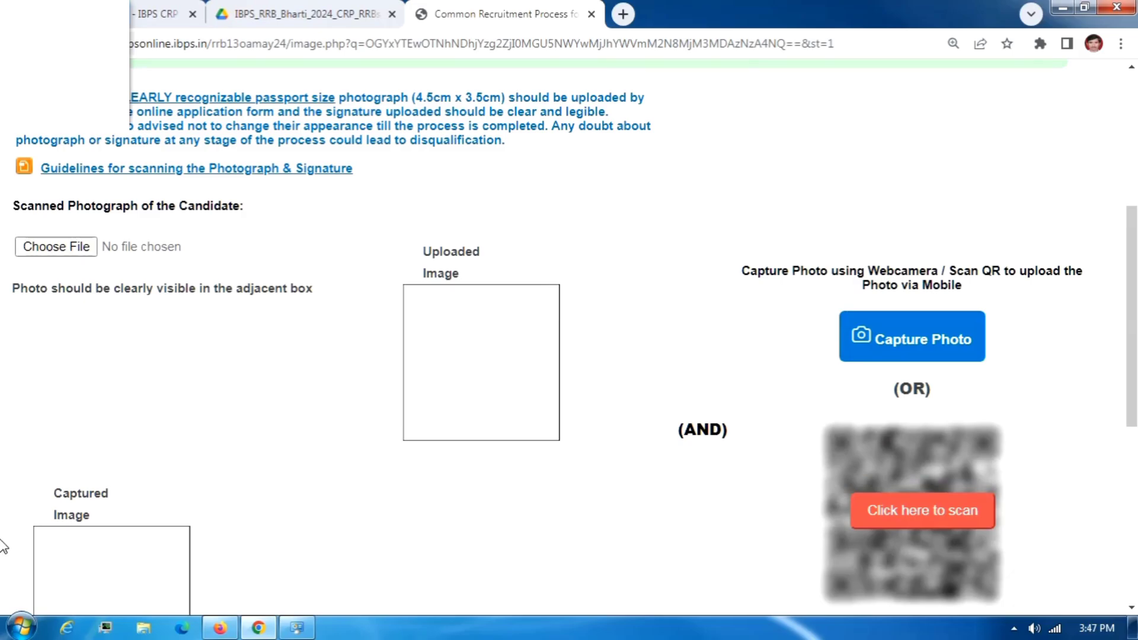
pyautogui.scroll(4, 287, 317)
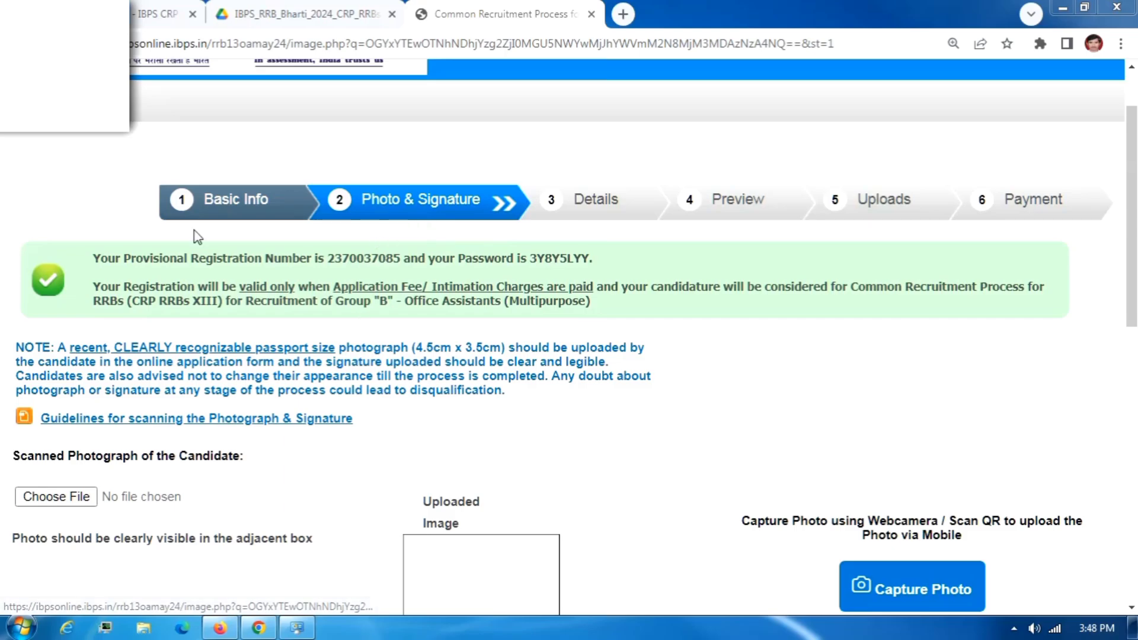
# Note the 20 KB–50 KB photograph size limit and choose the photo file to upload.
pyautogui.scroll(-4, 54, 241)
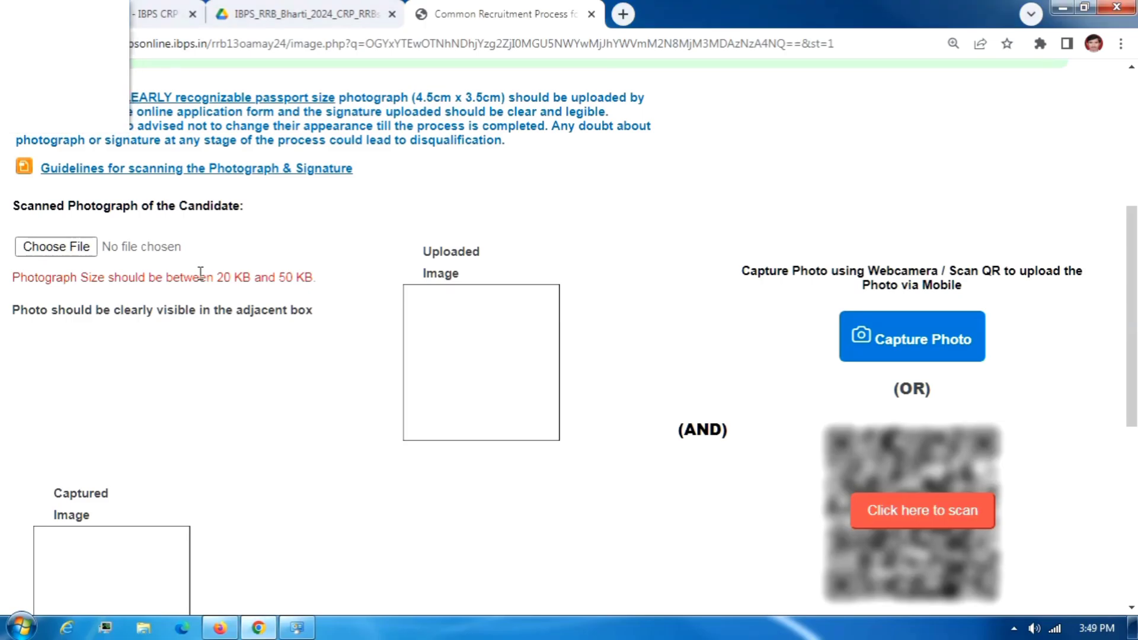
pyautogui.moveTo(199, 277); pyautogui.dragTo(331, 277)
pyautogui.click(227, 285)
pyautogui.moveTo(217, 277); pyautogui.dragTo(308, 277)
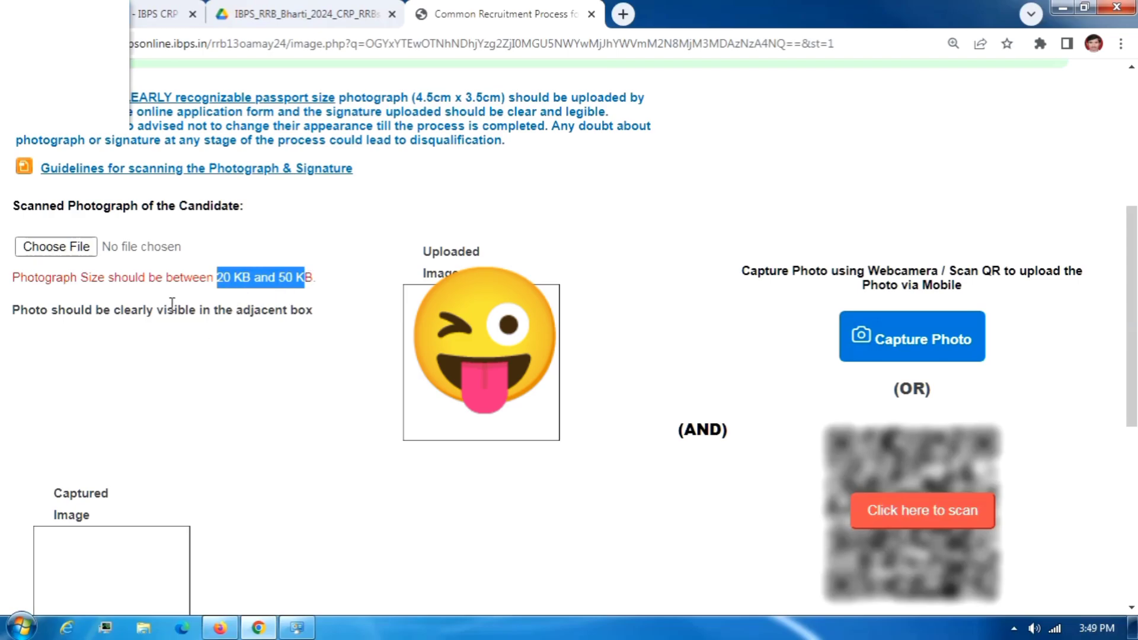
pyautogui.click(68, 246)
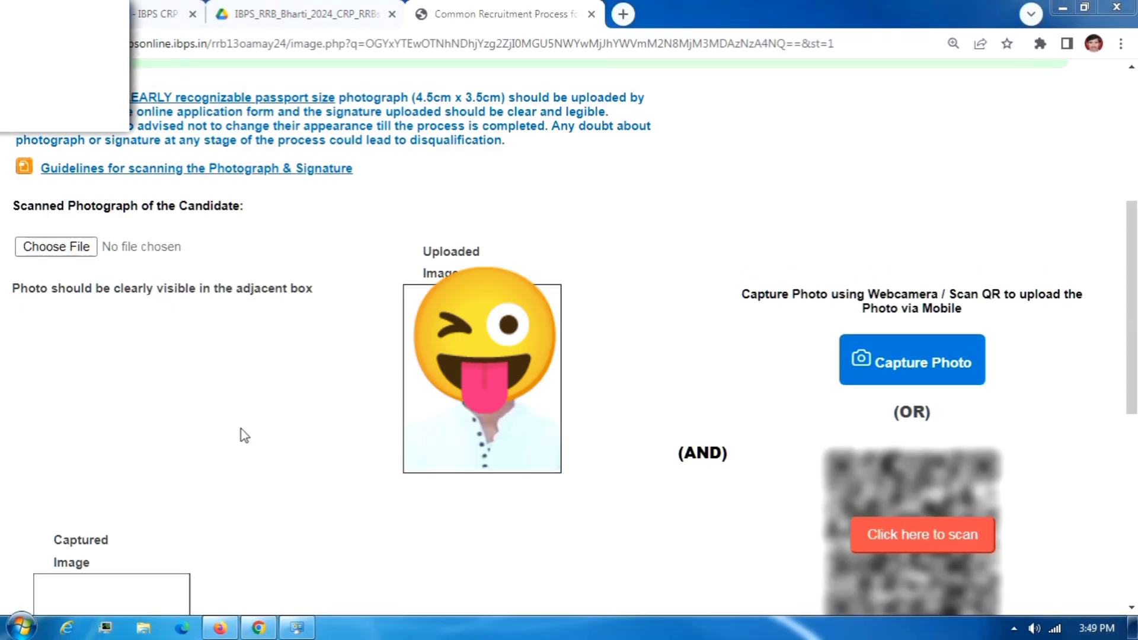
pyautogui.scroll(-5, 241, 425)
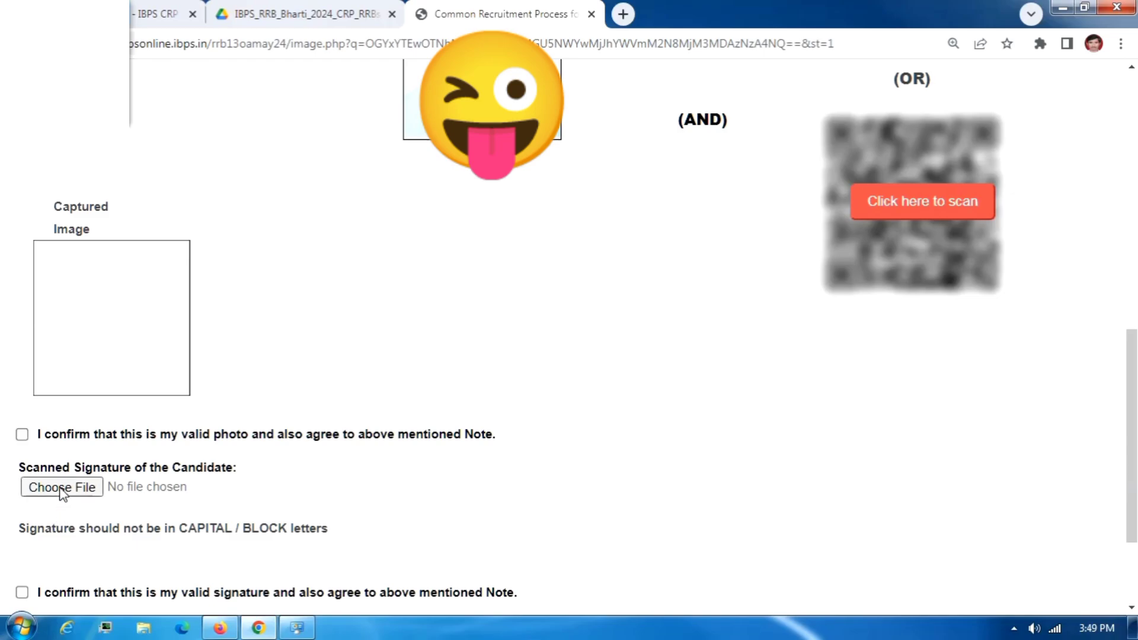
# Confirm the uploaded photo is valid, choose the signature file, and note its 10 KB–20 KB limit.
pyautogui.click(23, 435)
pyautogui.click(48, 491)
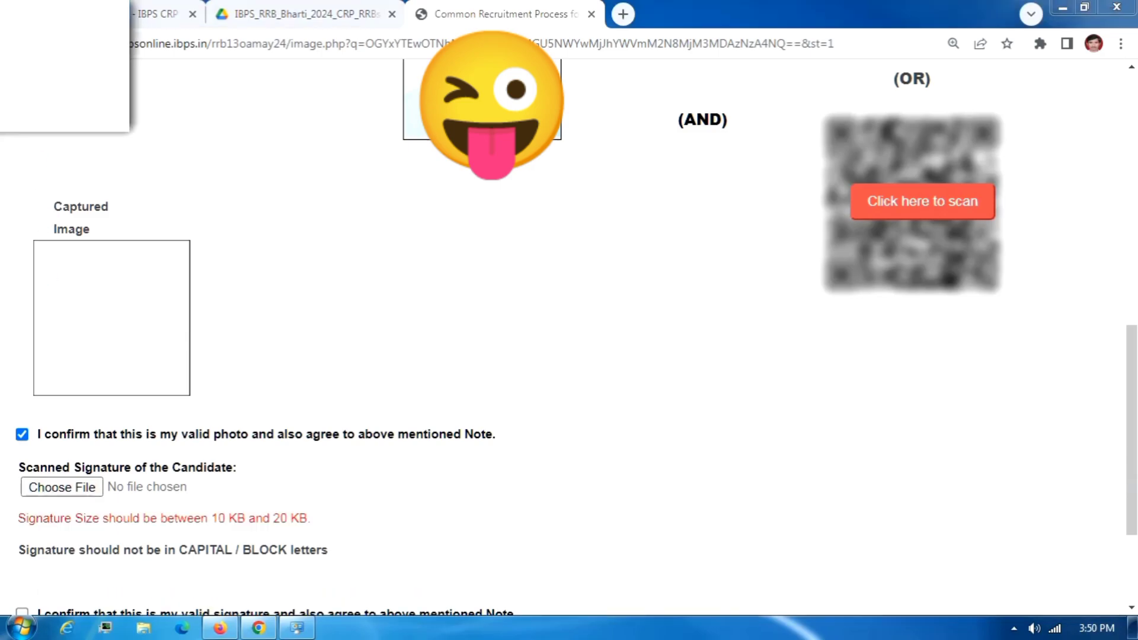
pyautogui.moveTo(116, 523); pyautogui.dragTo(319, 524)
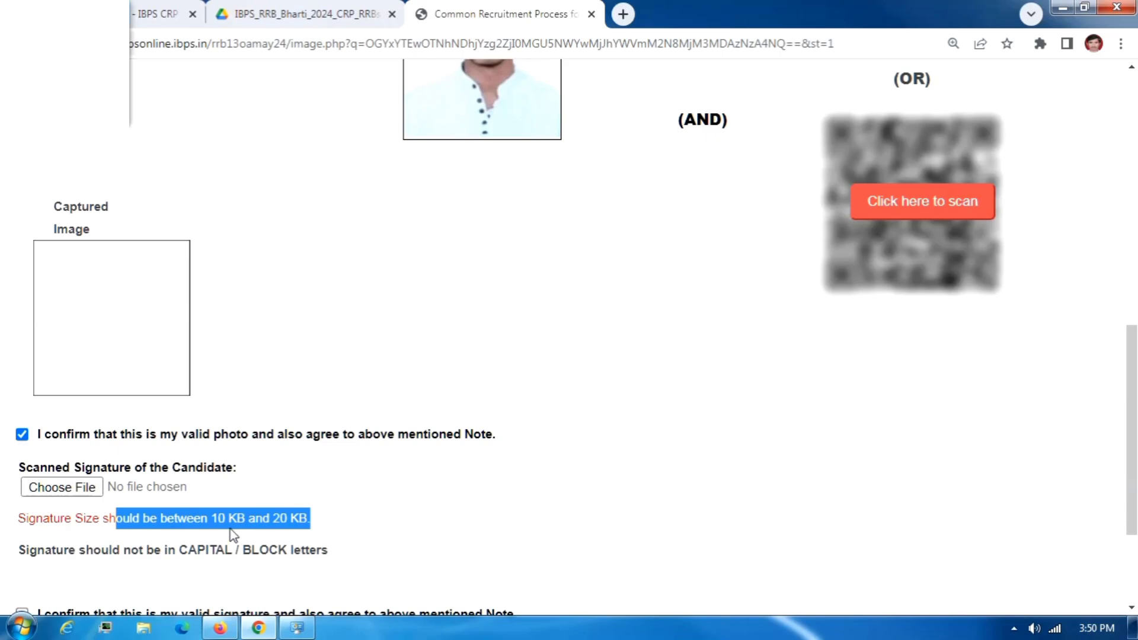
pyautogui.click(65, 67)
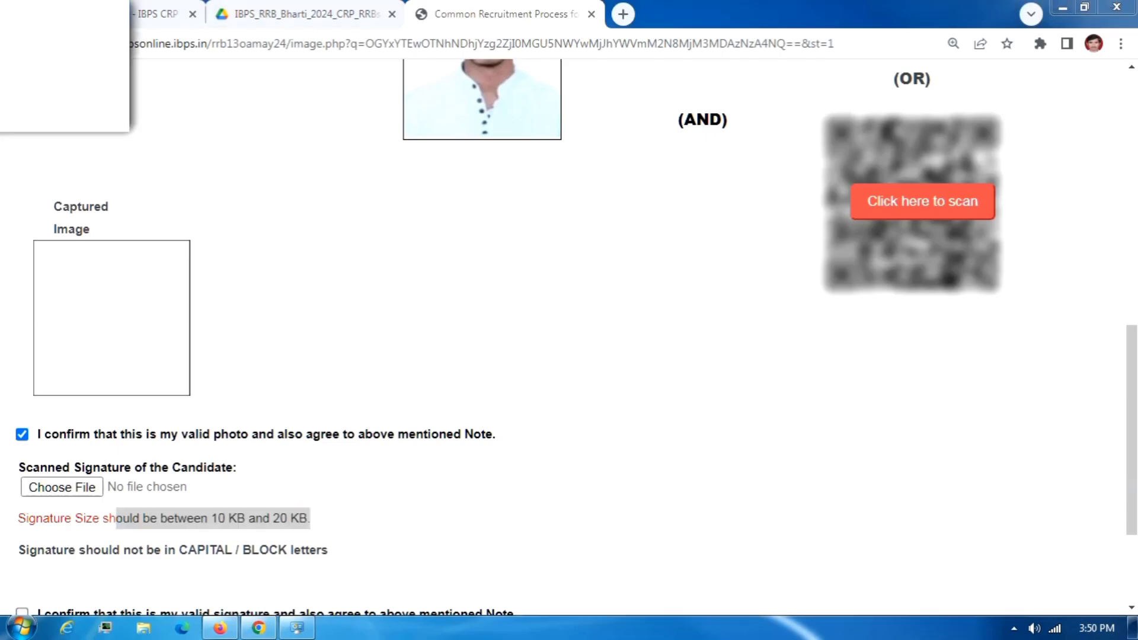
pyautogui.click(205, 524)
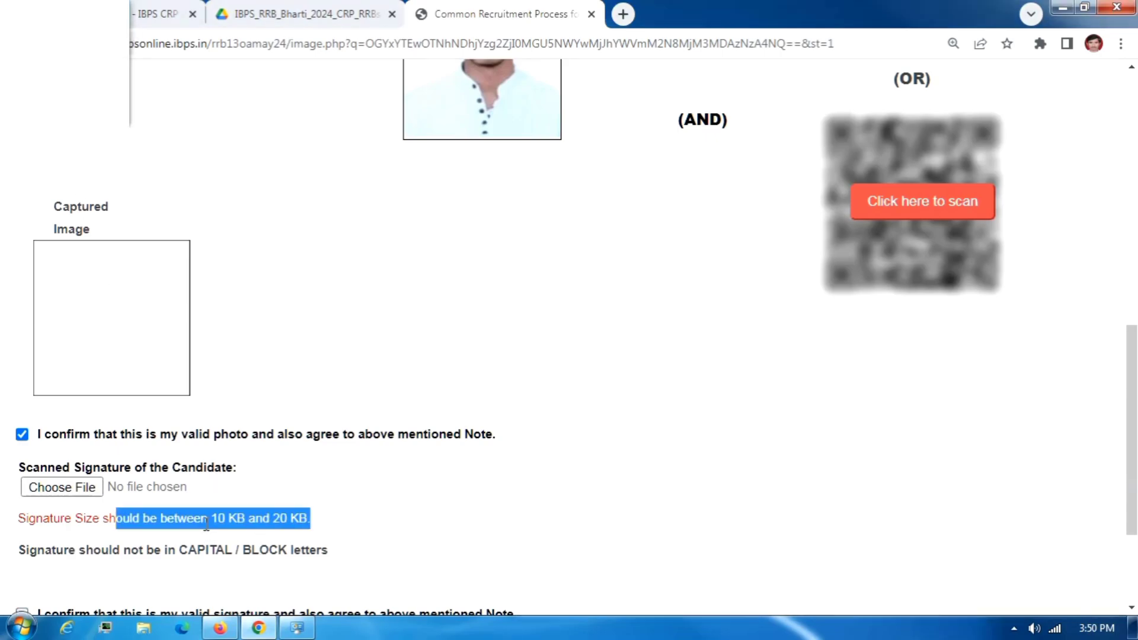
pyautogui.moveTo(149, 524); pyautogui.dragTo(313, 523)
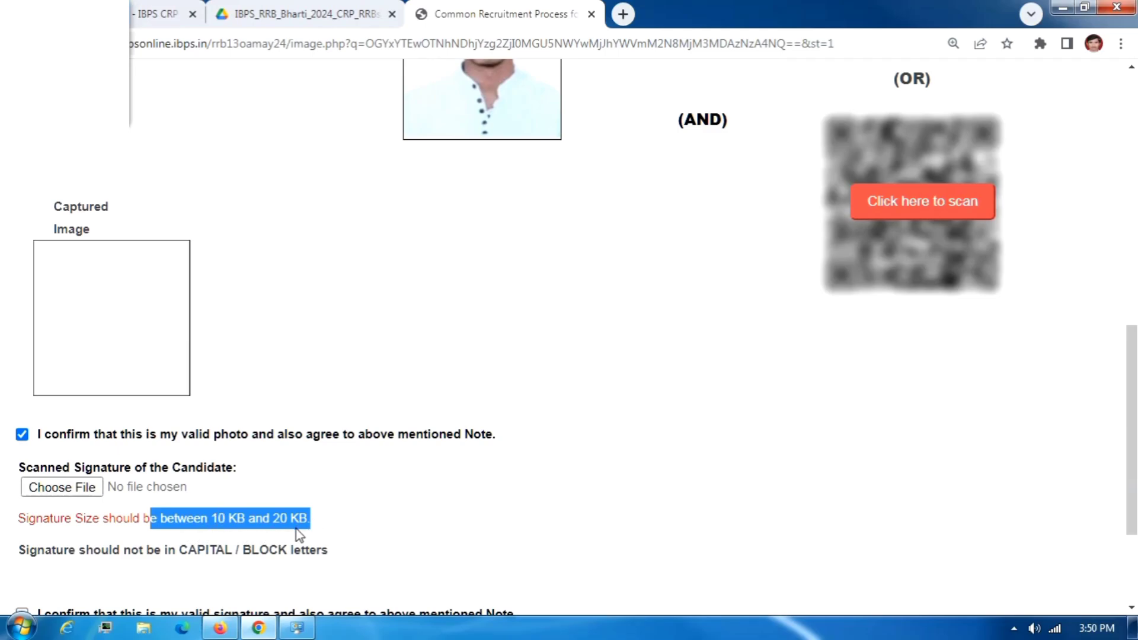
pyautogui.click(188, 533)
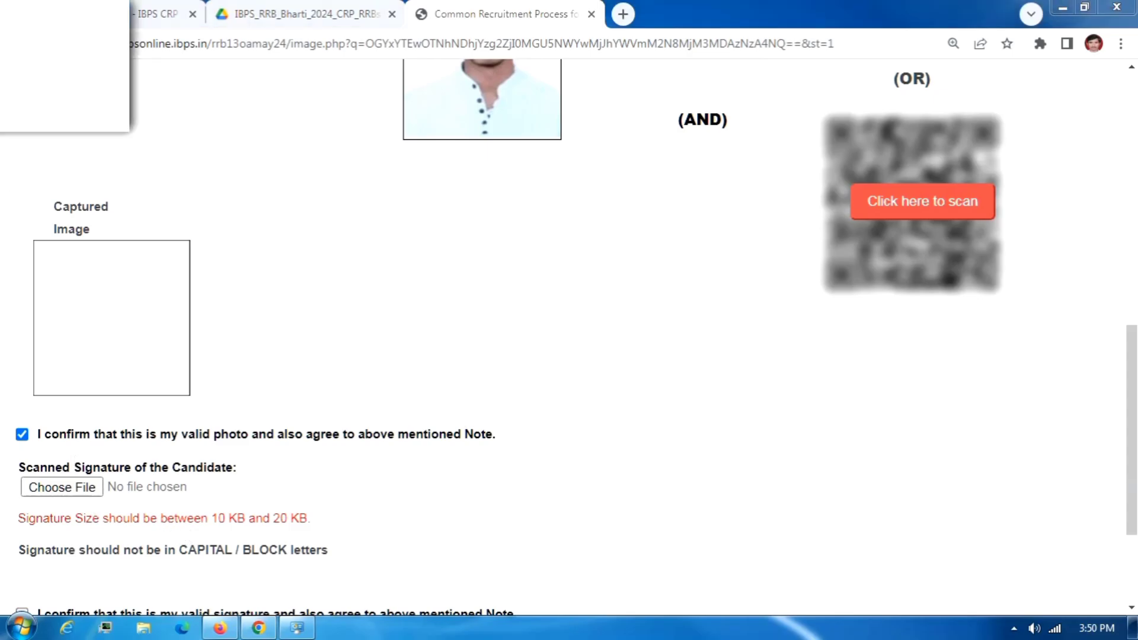
pyautogui.scroll(5, 166, 237)
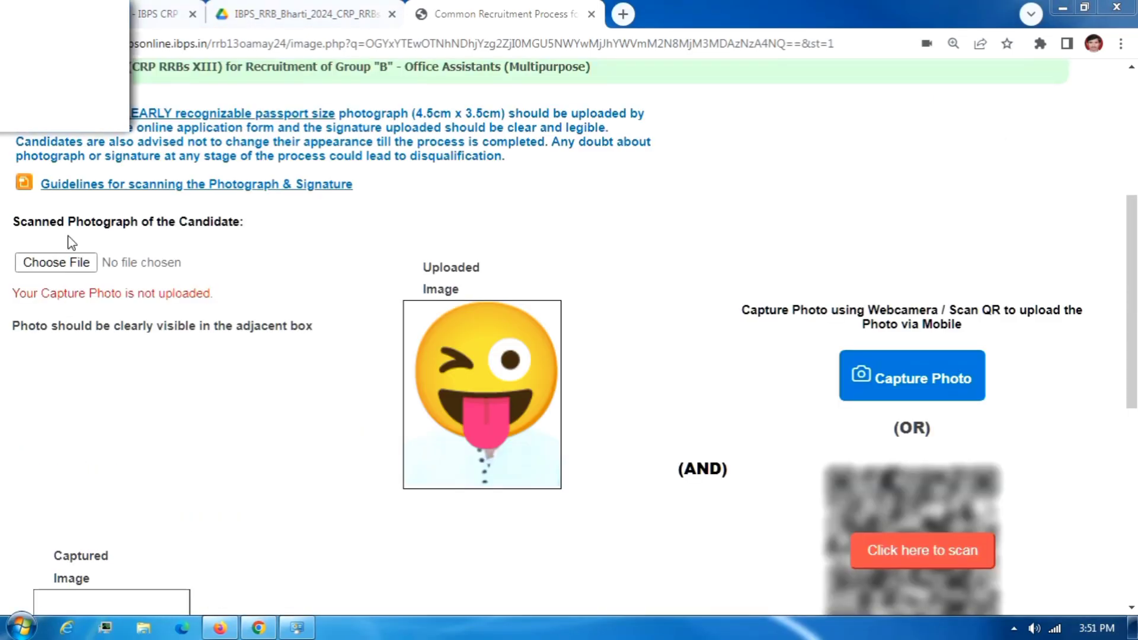
# Capture a live webcam photo into the Captured Image box.
pyautogui.scroll(-4, 174, 491)
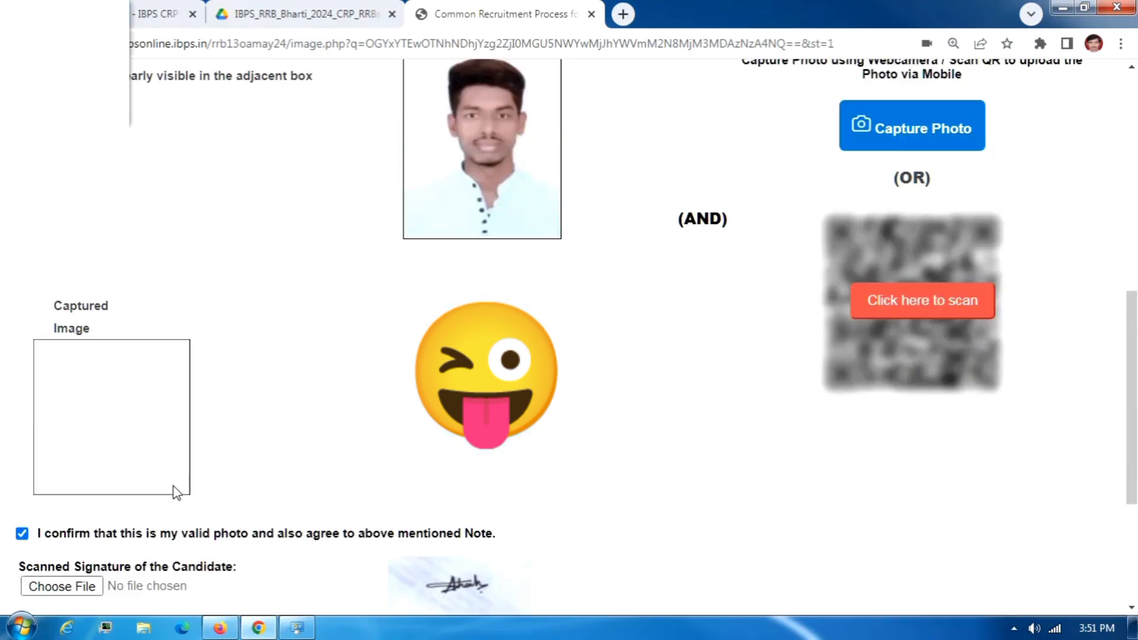
pyautogui.scroll(4, 759, 462)
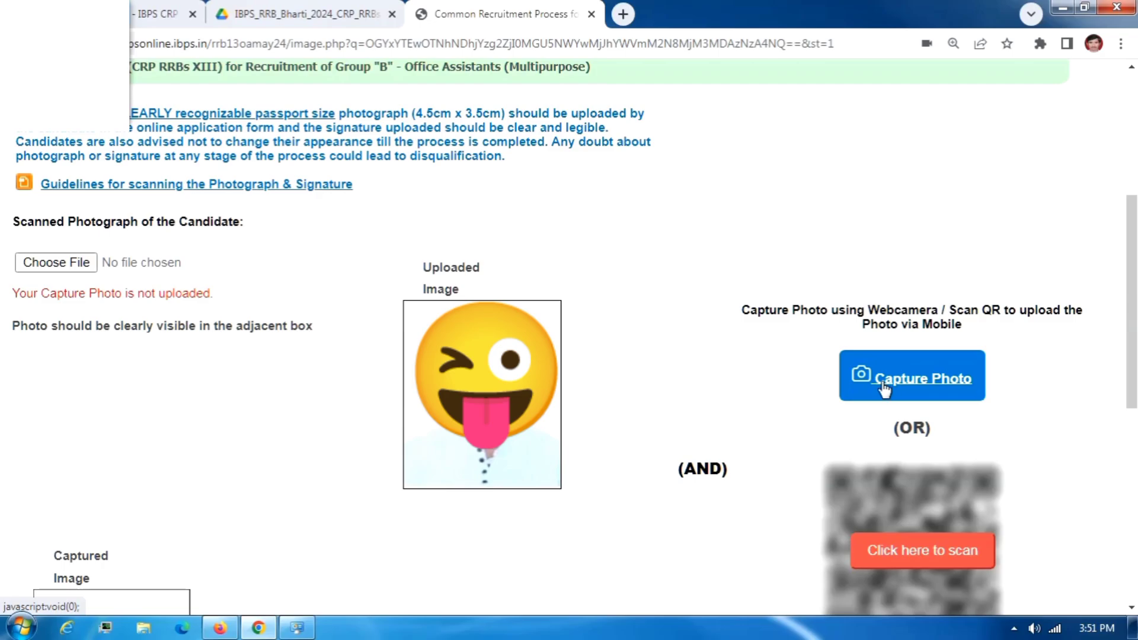
pyautogui.click(916, 392)
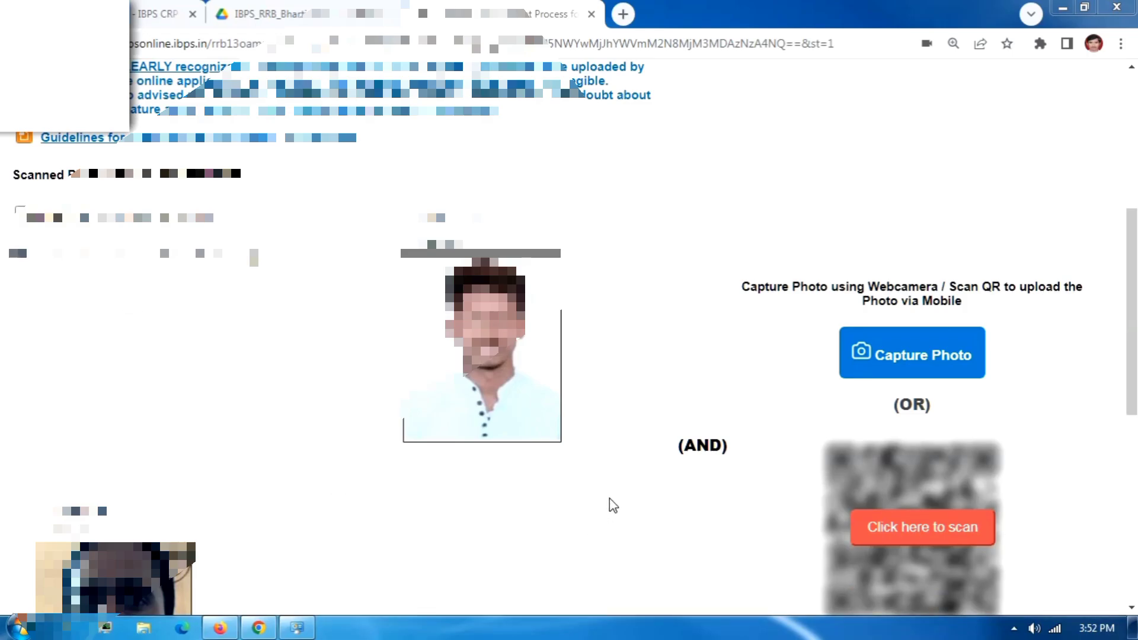
pyautogui.scroll(-3, 629, 473)
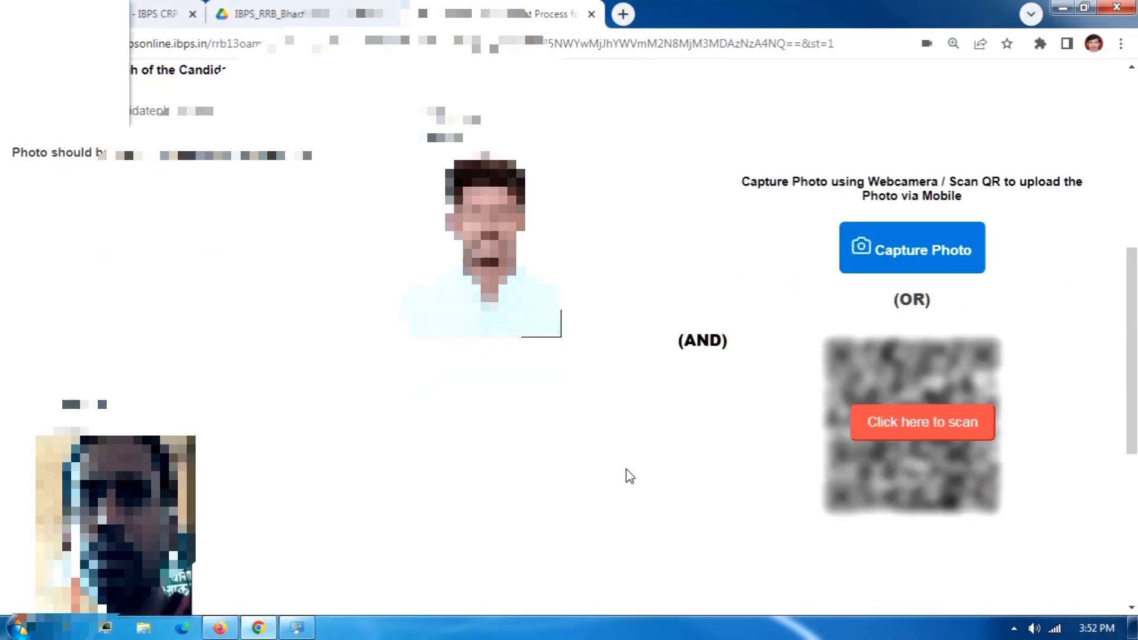
pyautogui.scroll(-6, 629, 474)
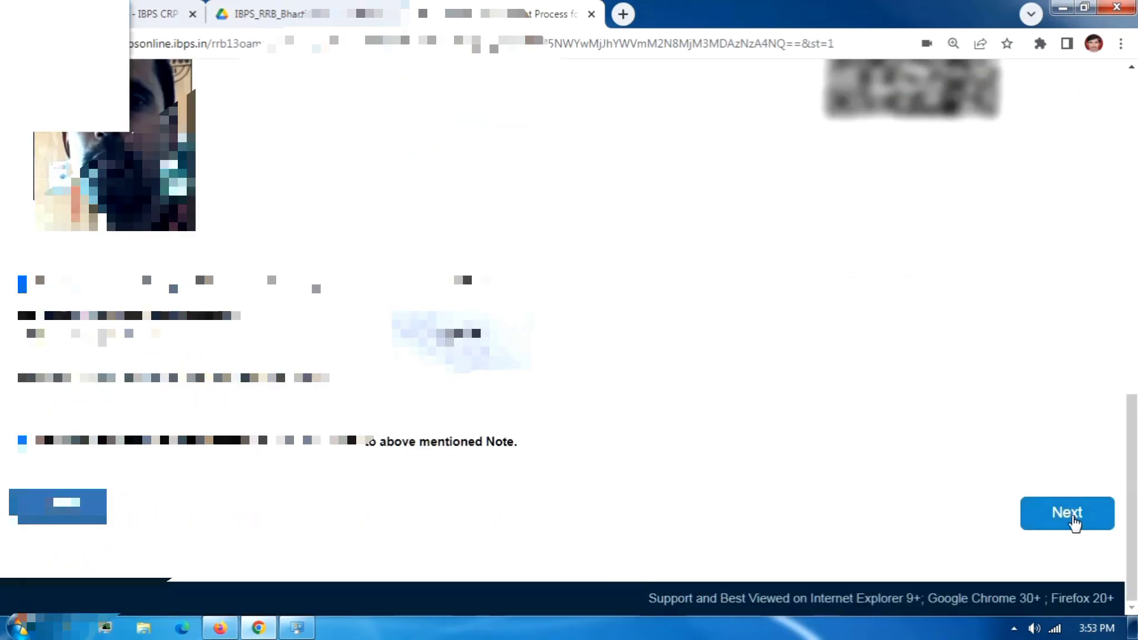
# Move on to the Details step and set the category to SC.
pyautogui.click(1073, 524)
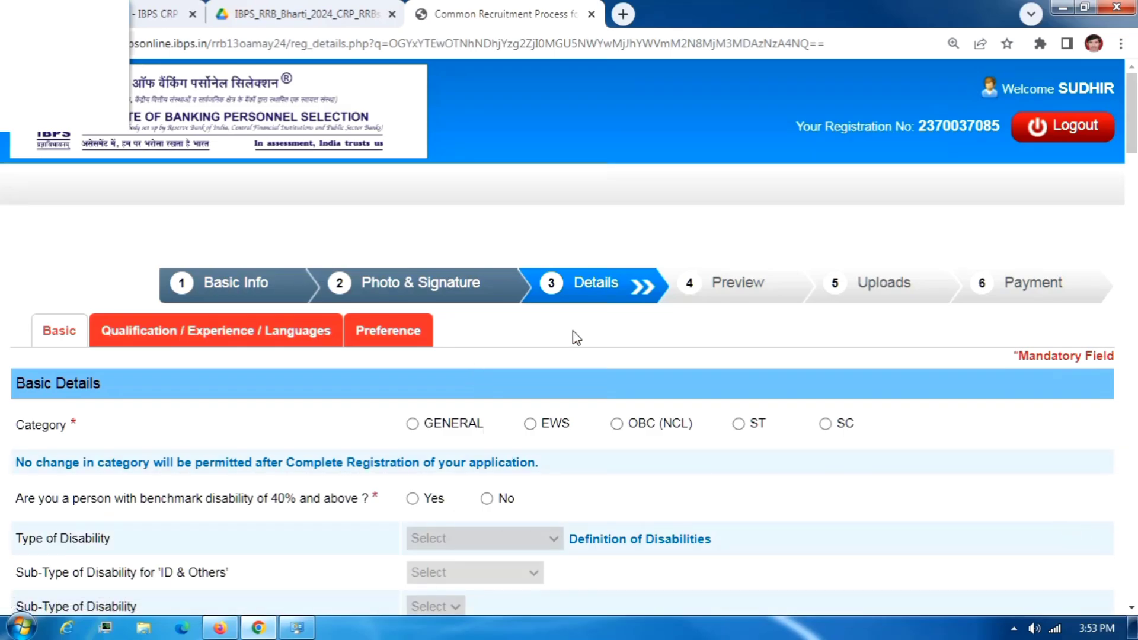
pyautogui.scroll(-1, 153, 391)
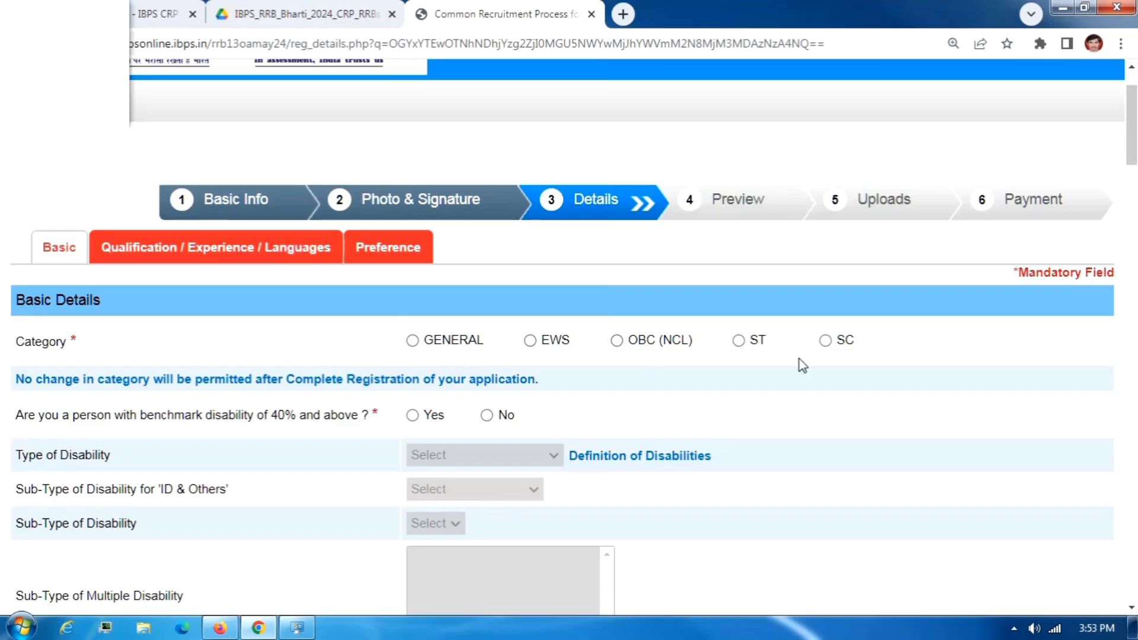
pyautogui.click(826, 343)
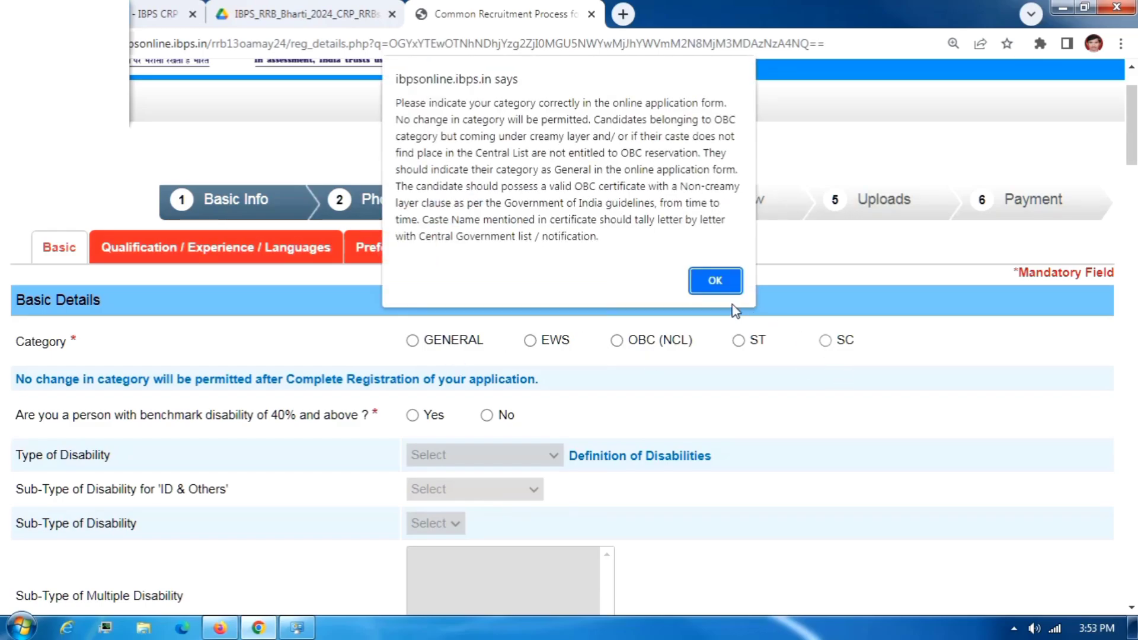
pyautogui.click(704, 275)
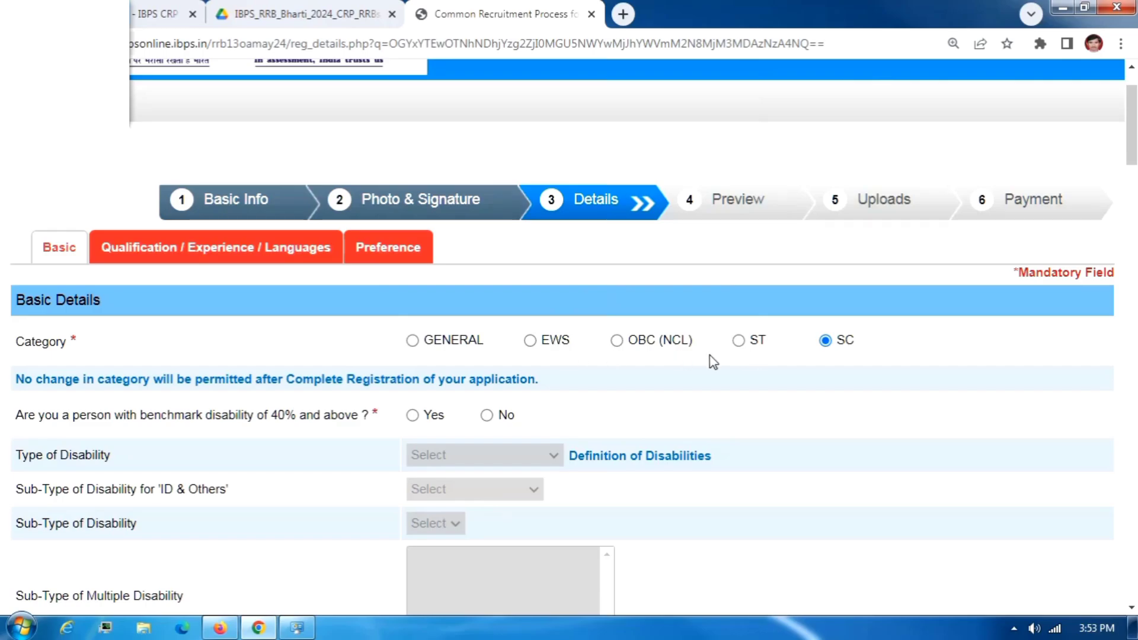
# Answer No to the 40% benchmark disability question, leaving the disability type fields disabled.
pyautogui.scroll(-2, 500, 388)
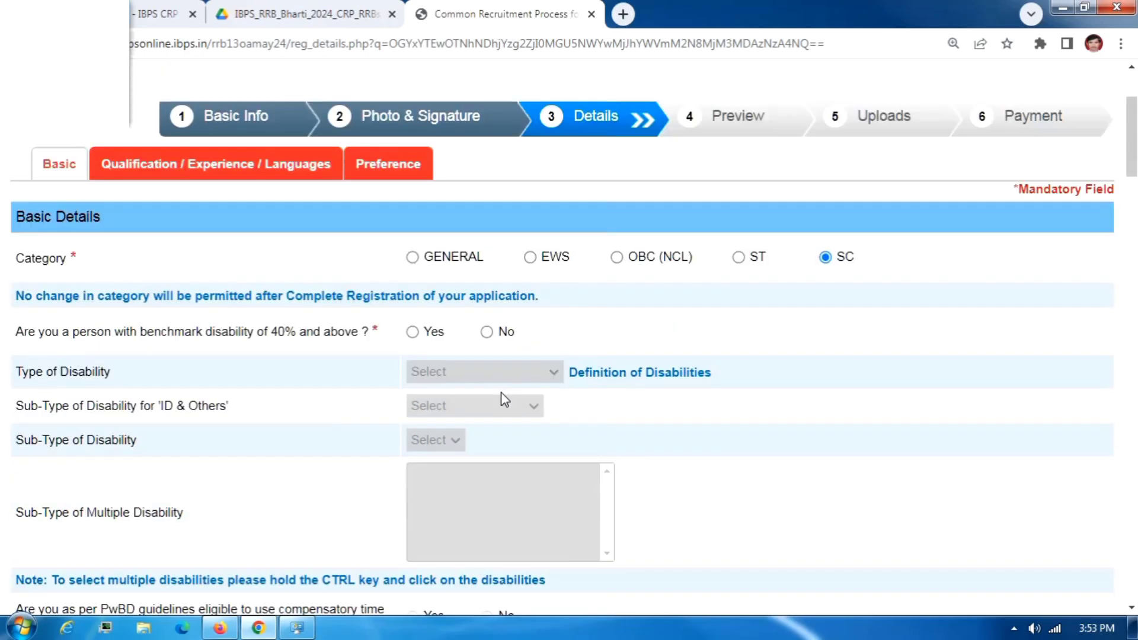
pyautogui.click(486, 332)
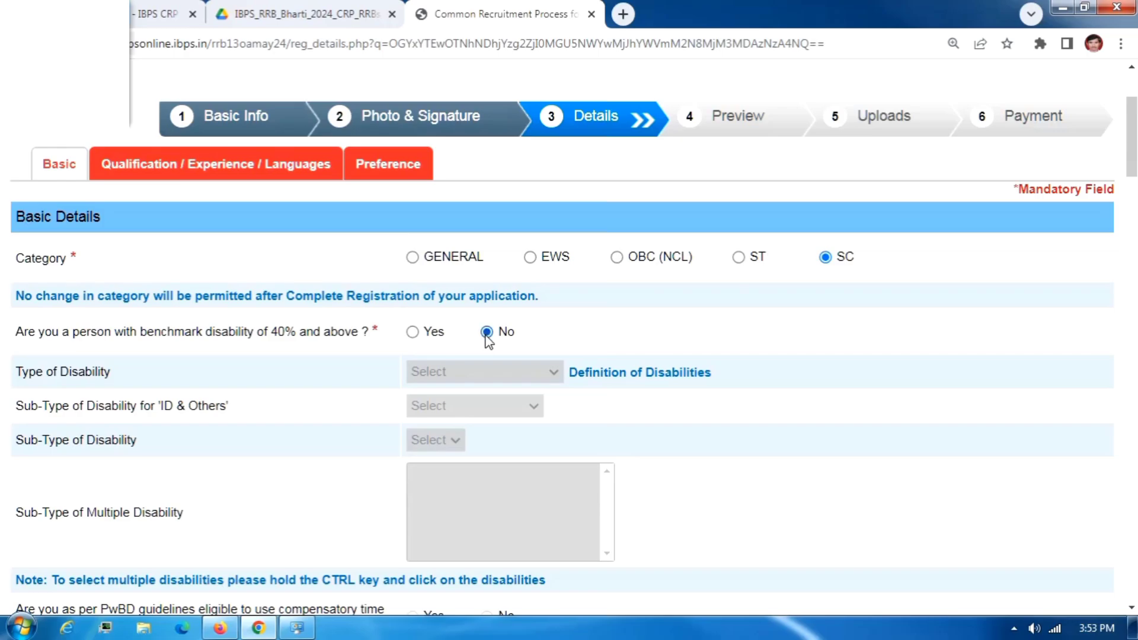
pyautogui.click(409, 336)
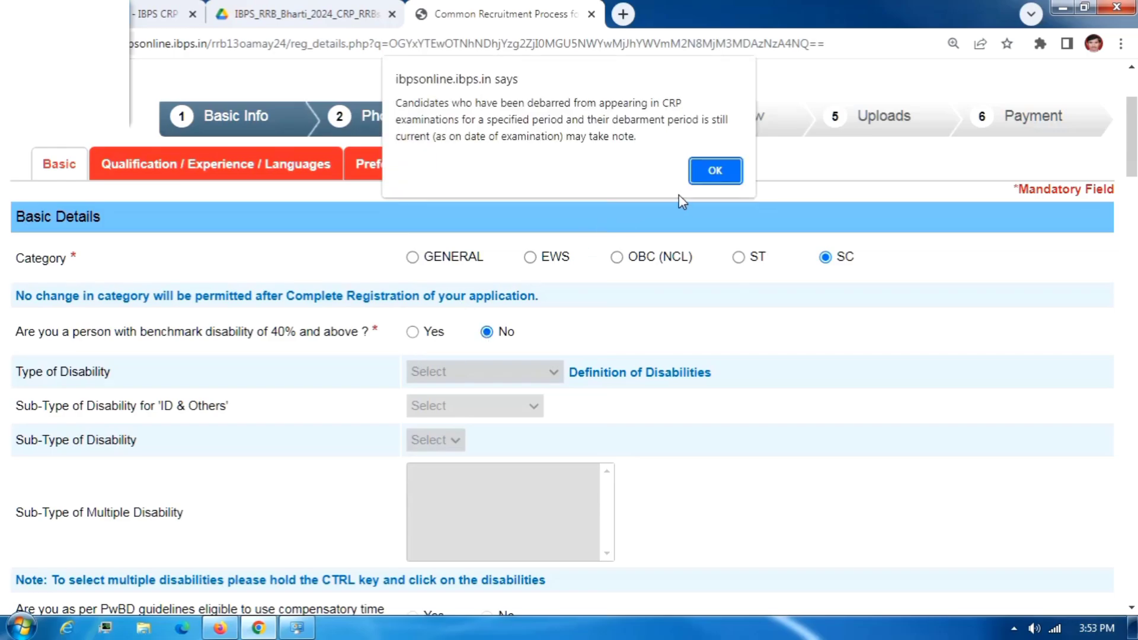
pyautogui.click(706, 181)
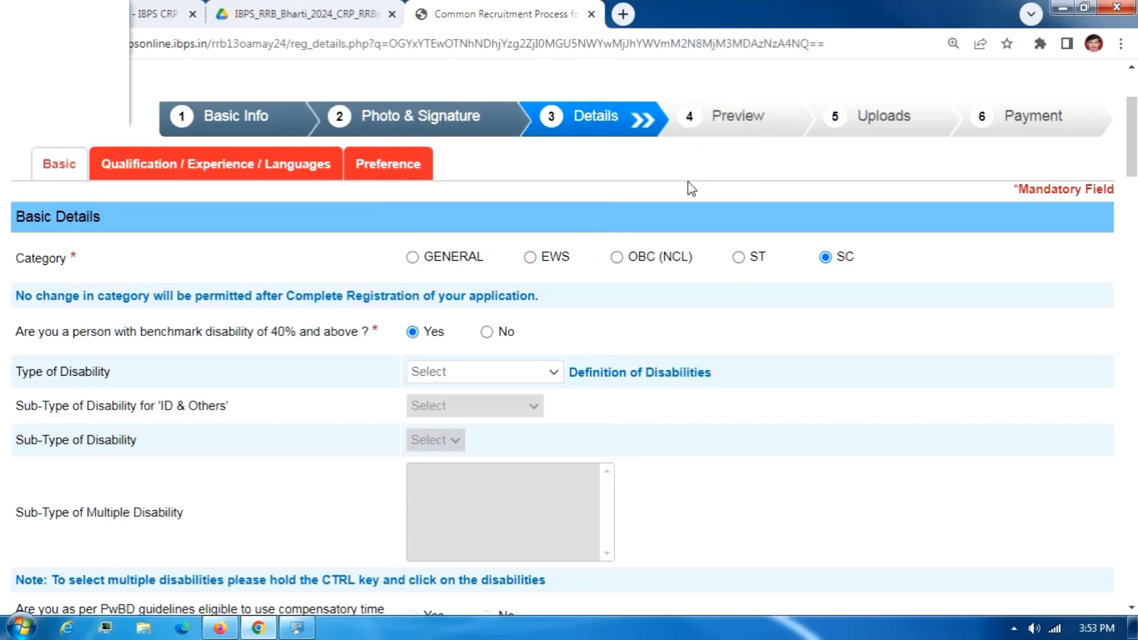
pyautogui.click(449, 372)
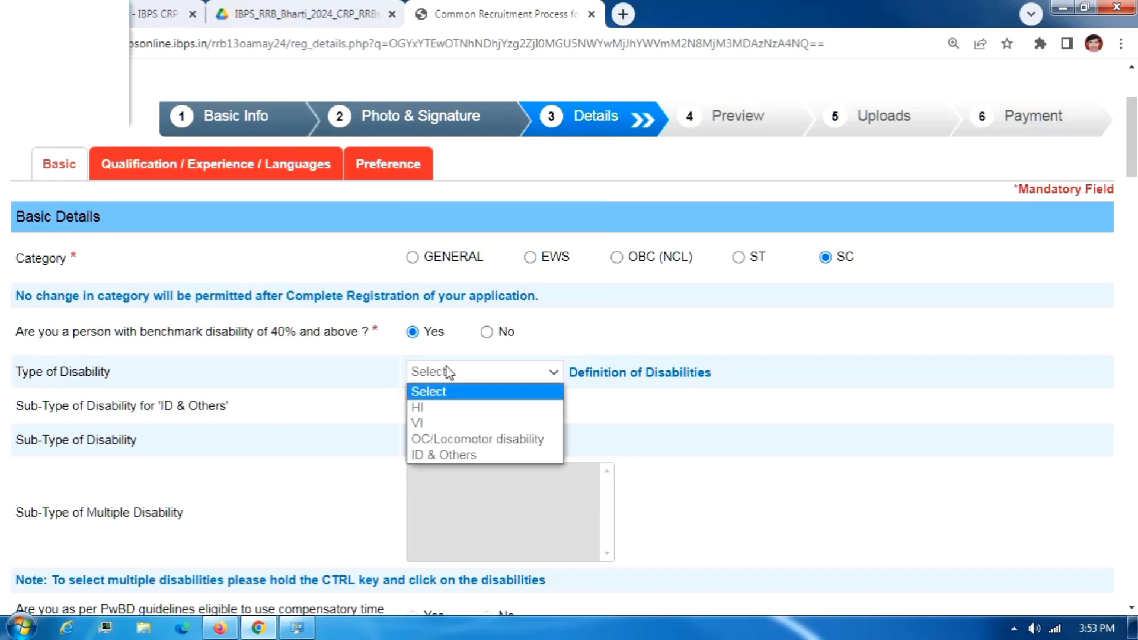
pyautogui.click(488, 333)
pyautogui.scroll(-5, 483, 372)
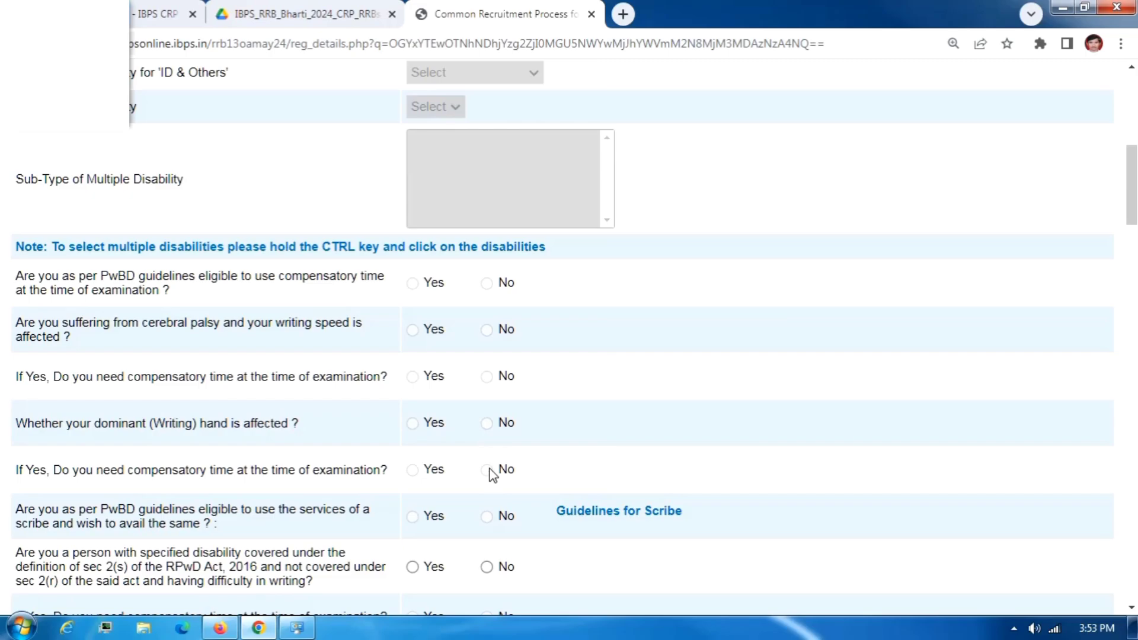
# Answer No to the writing-difficulty and 1984 riots questions and set religion to Buddhist.
pyautogui.scroll(-1, 490, 475)
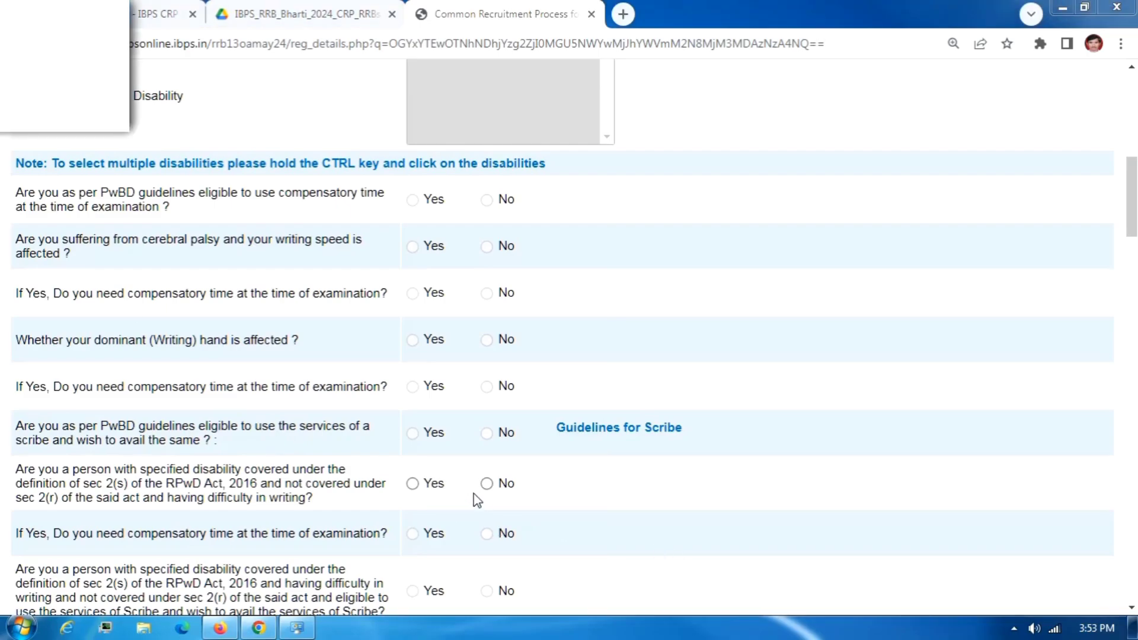
pyautogui.click(488, 485)
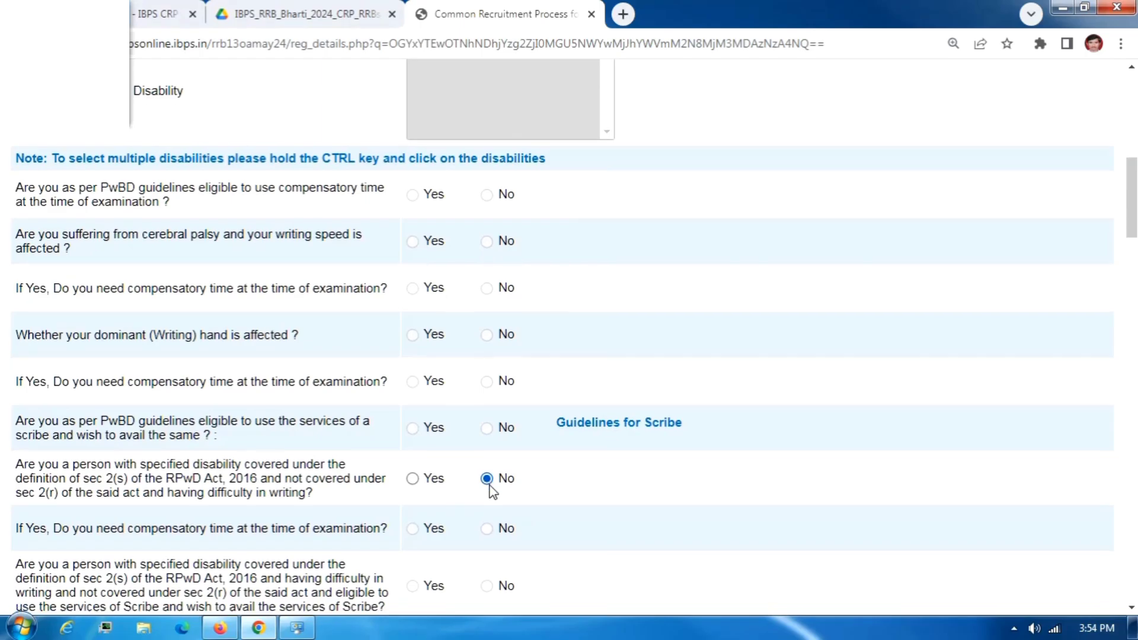
pyautogui.scroll(-5, 491, 489)
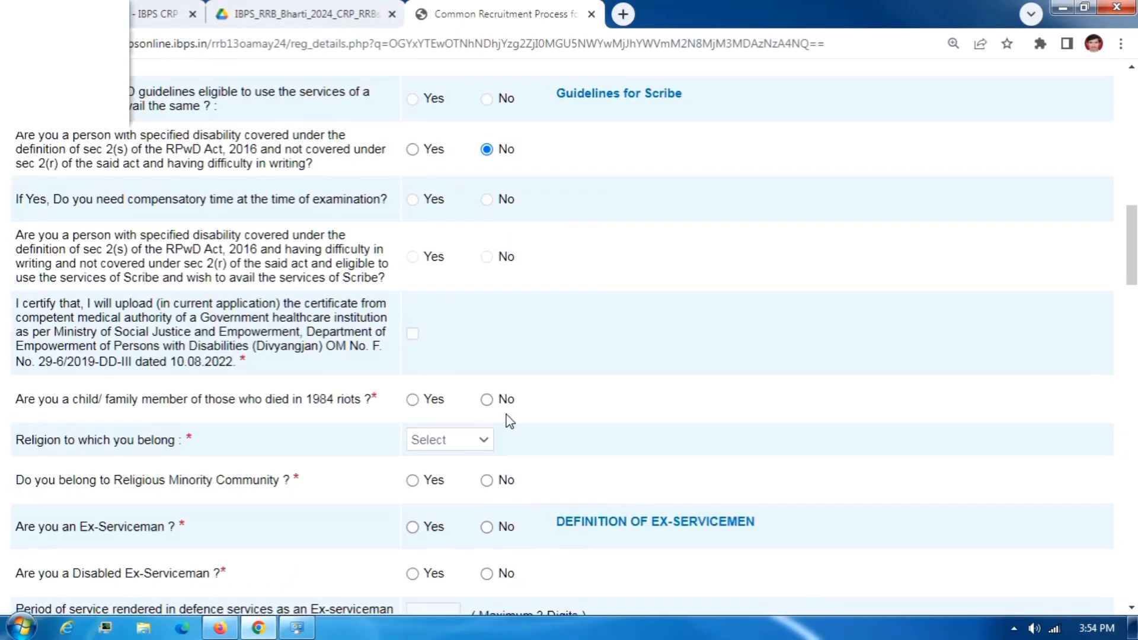
pyautogui.scroll(-1, 509, 421)
pyautogui.click(487, 318)
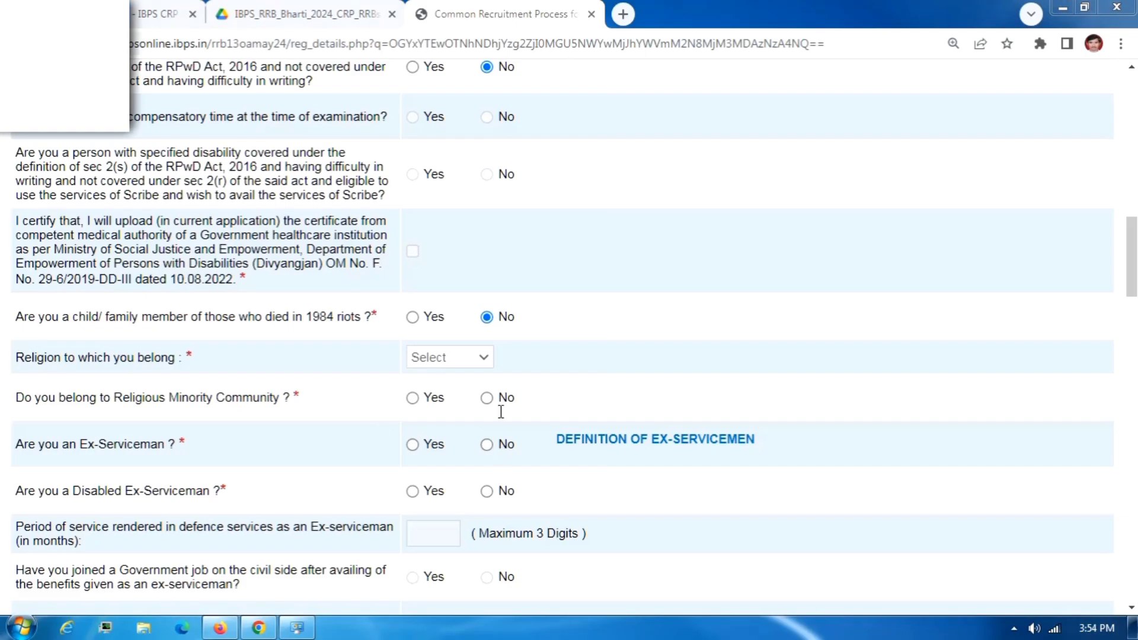
pyautogui.click(472, 358)
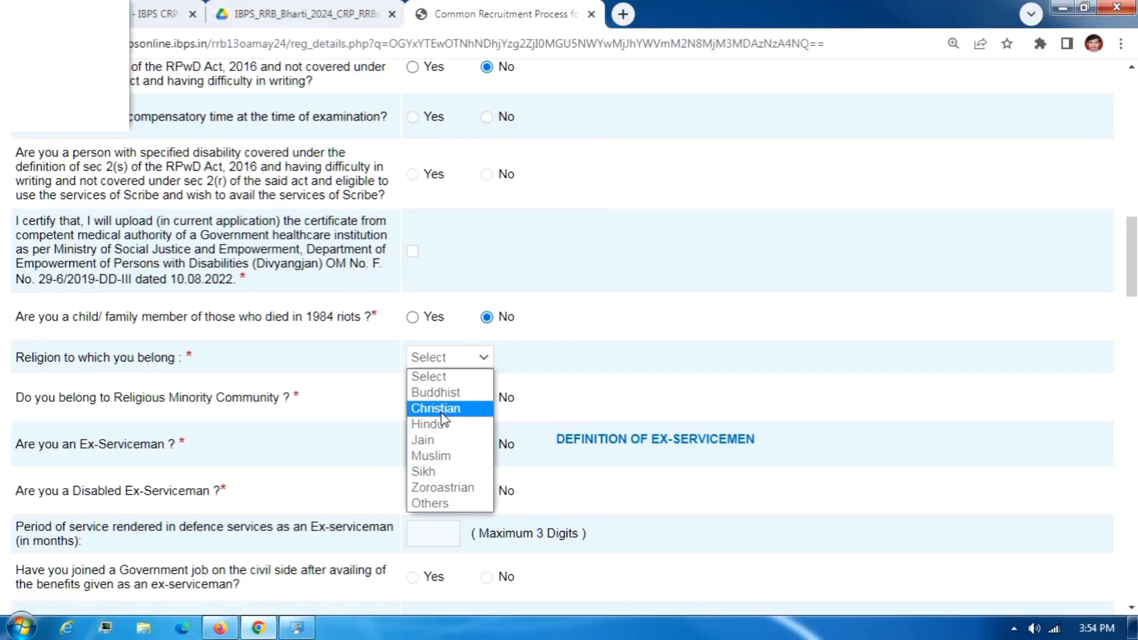
pyautogui.click(442, 398)
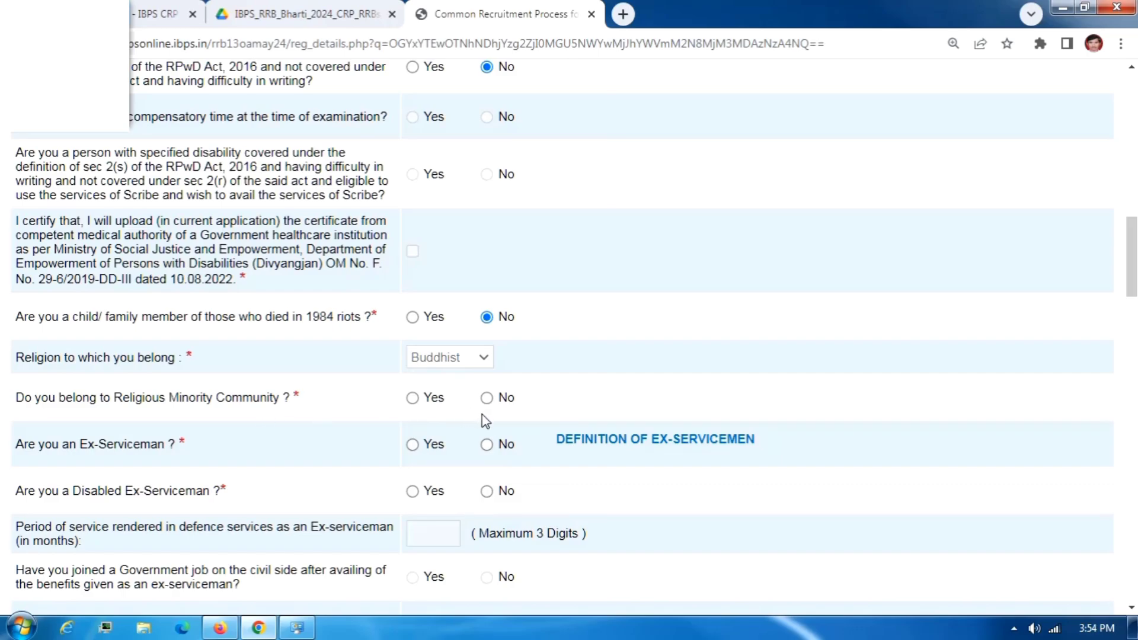
# Answer No to the minority, ex-serviceman, disabled ex-serviceman, killed-servicemen dependent and widow-relaxation questions.
pyautogui.click(486, 399)
pyautogui.scroll(-1, 487, 401)
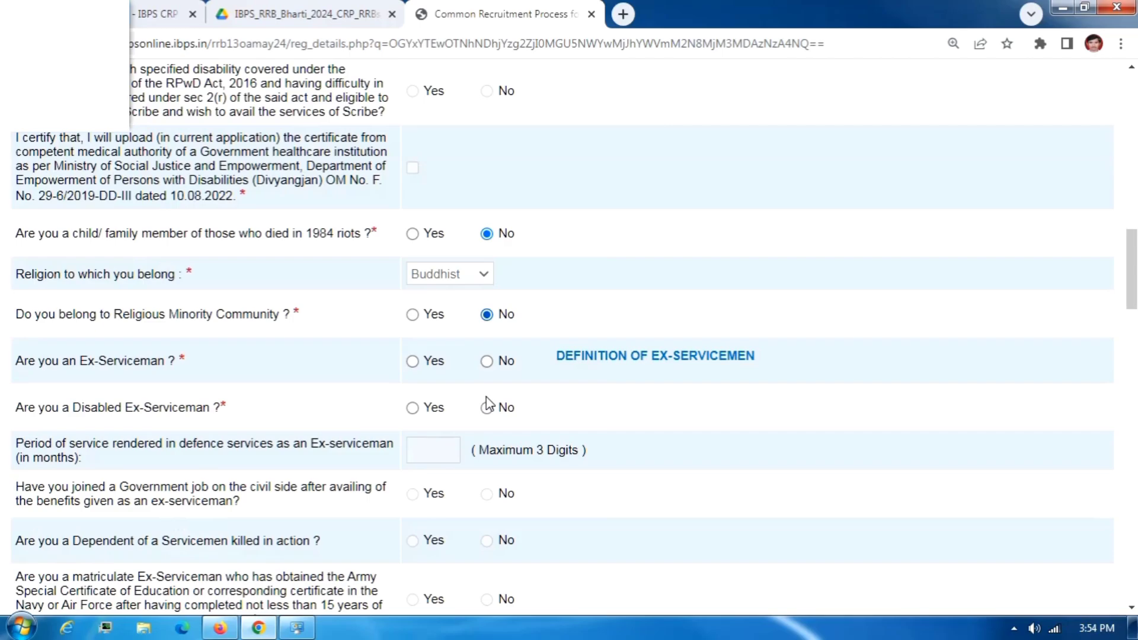
pyautogui.click(487, 361)
pyautogui.click(486, 409)
pyautogui.scroll(-1, 488, 414)
pyautogui.scroll(-1, 486, 424)
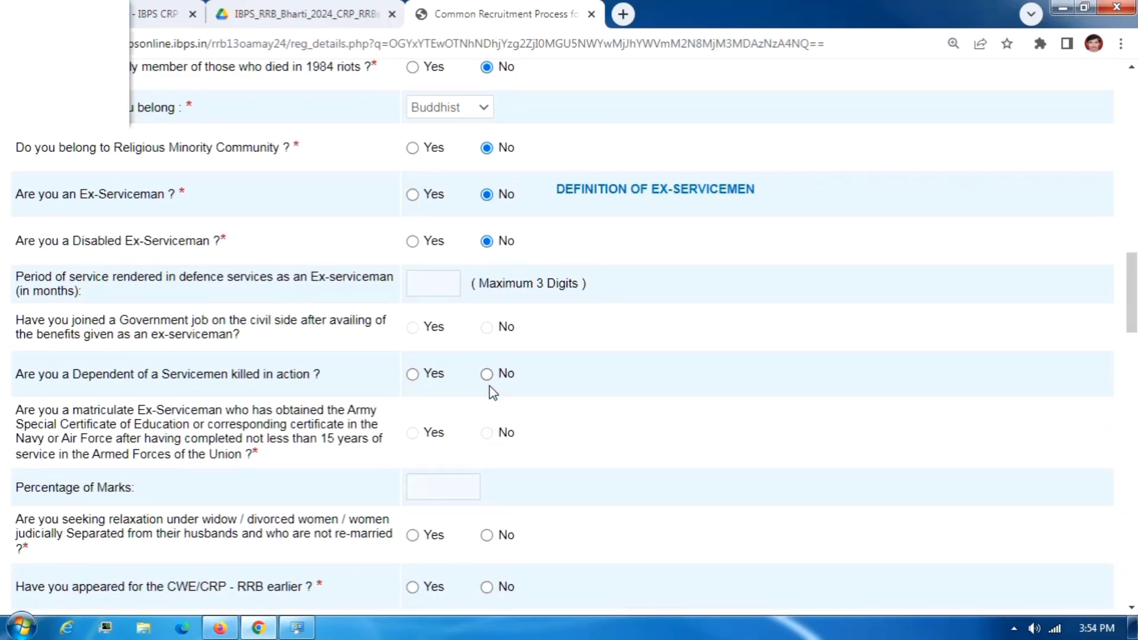
pyautogui.click(486, 374)
pyautogui.scroll(-1, 486, 457)
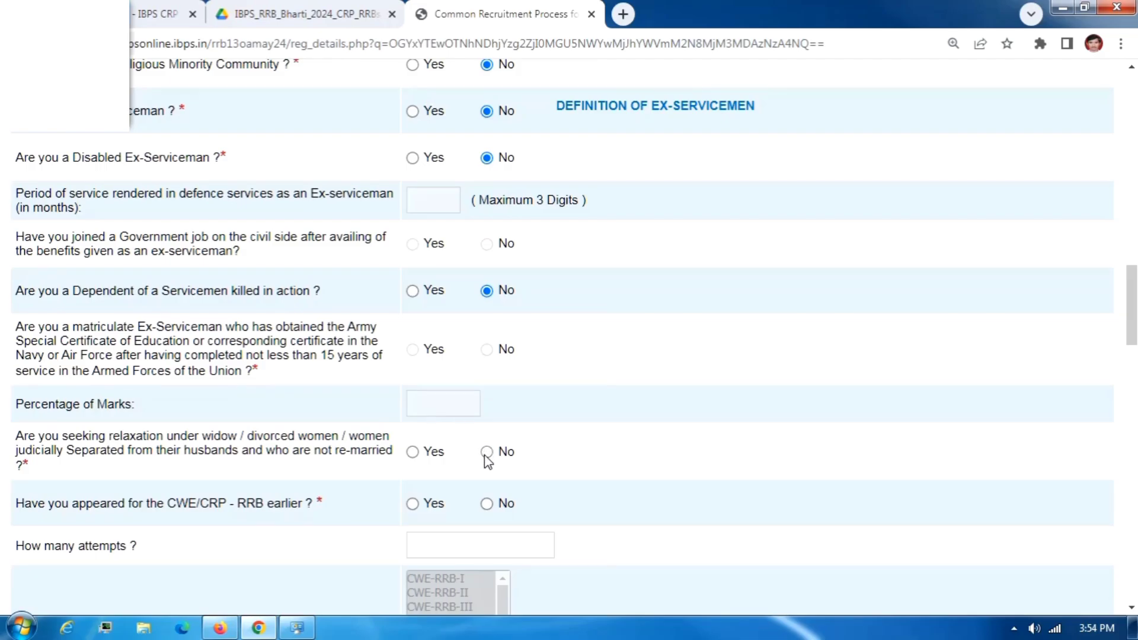
pyautogui.click(487, 452)
pyautogui.scroll(-2, 473, 456)
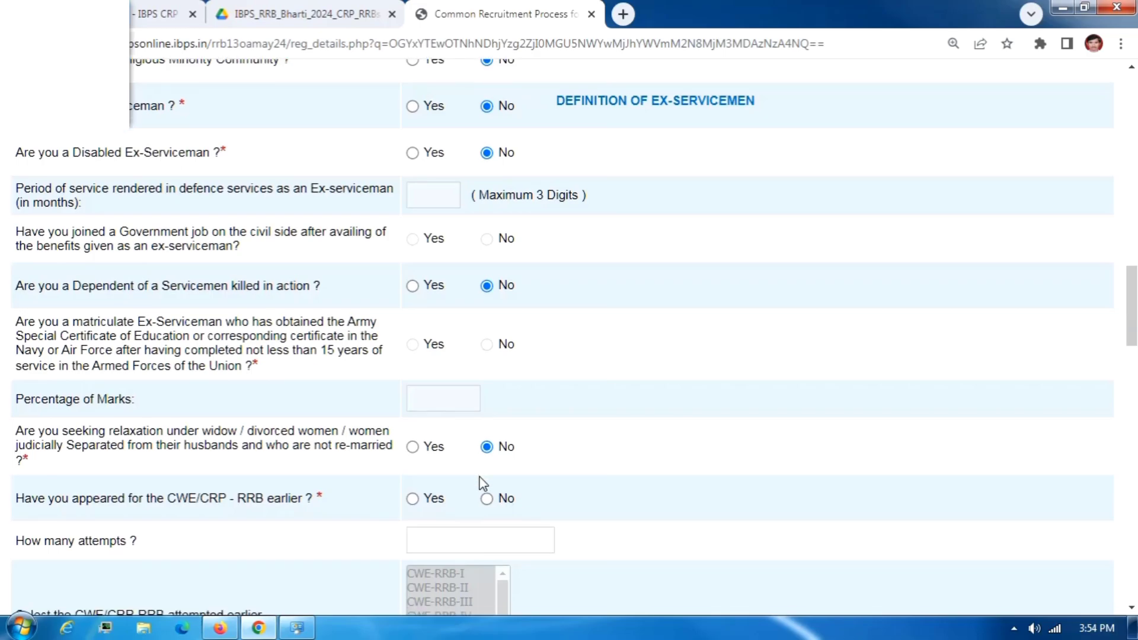
pyautogui.scroll(-2, 475, 436)
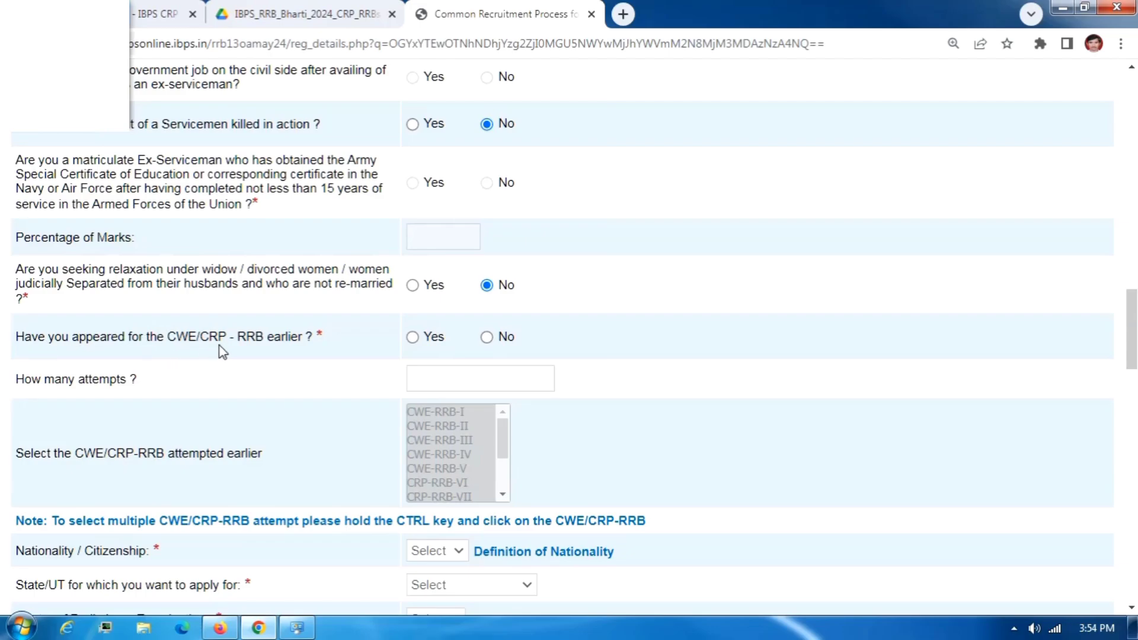
# Leave earlier CWE/CRP-RRB appearance as No, after briefly trying Yes with 1 attempt and CWE-RRB-III.
pyautogui.click(496, 337)
pyautogui.scroll(-3, 455, 386)
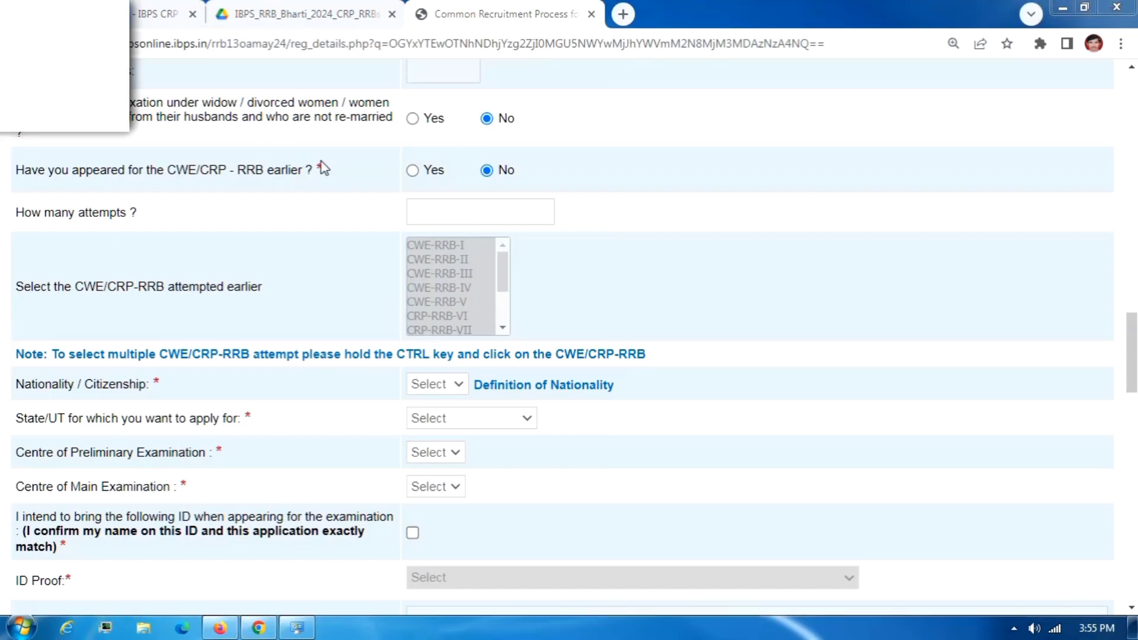
pyautogui.click(413, 171)
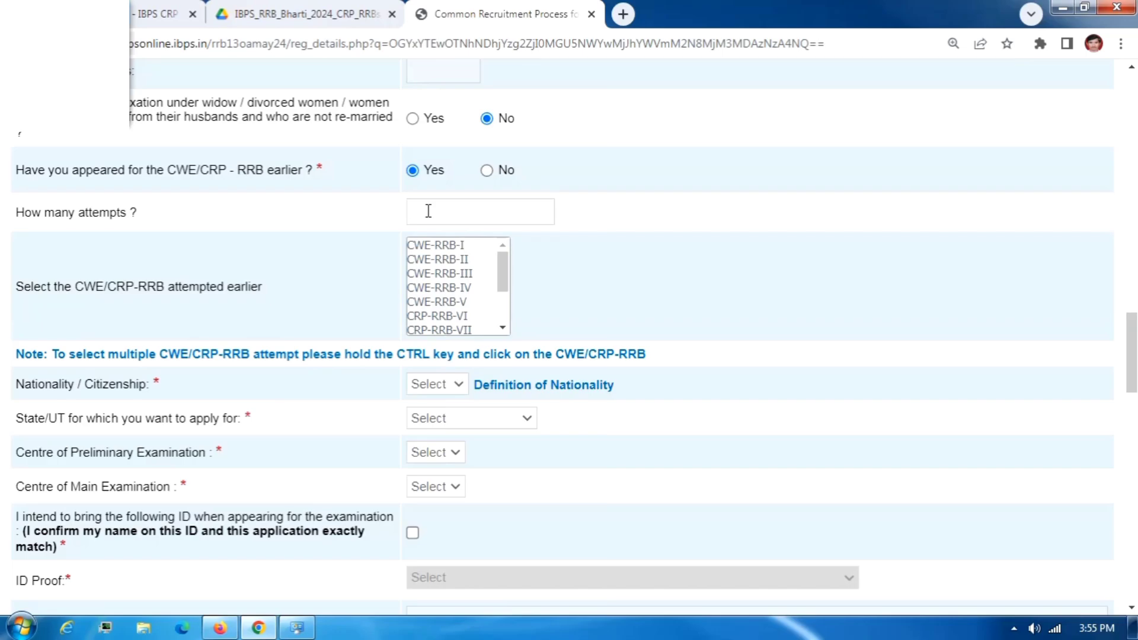
pyautogui.write('1')
pyautogui.click(450, 275)
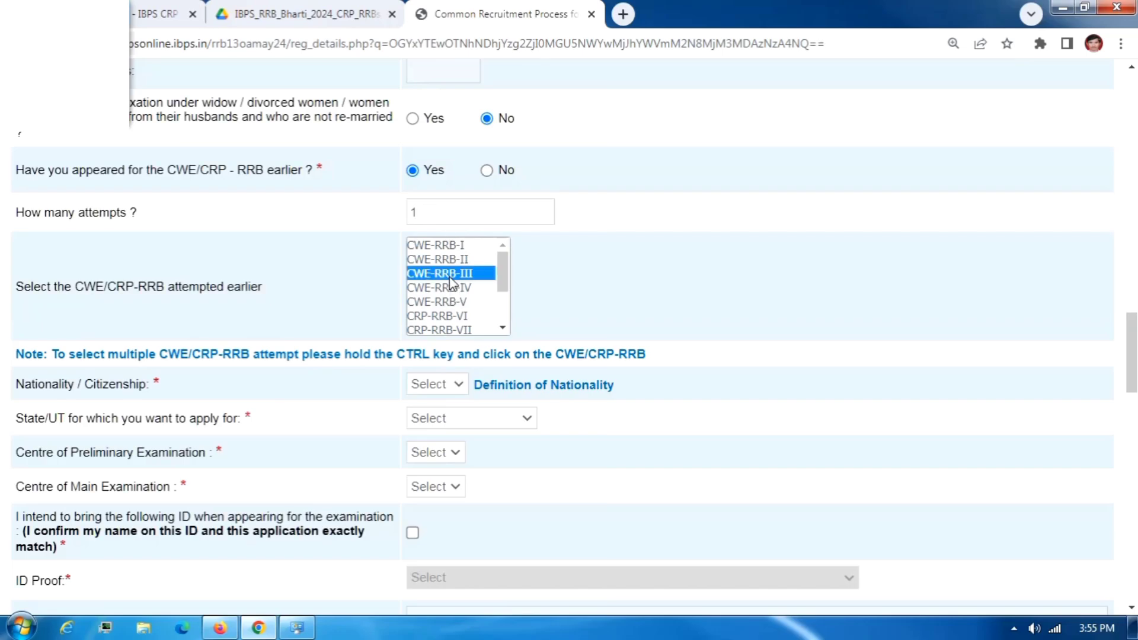
pyautogui.scroll(-5, 452, 285)
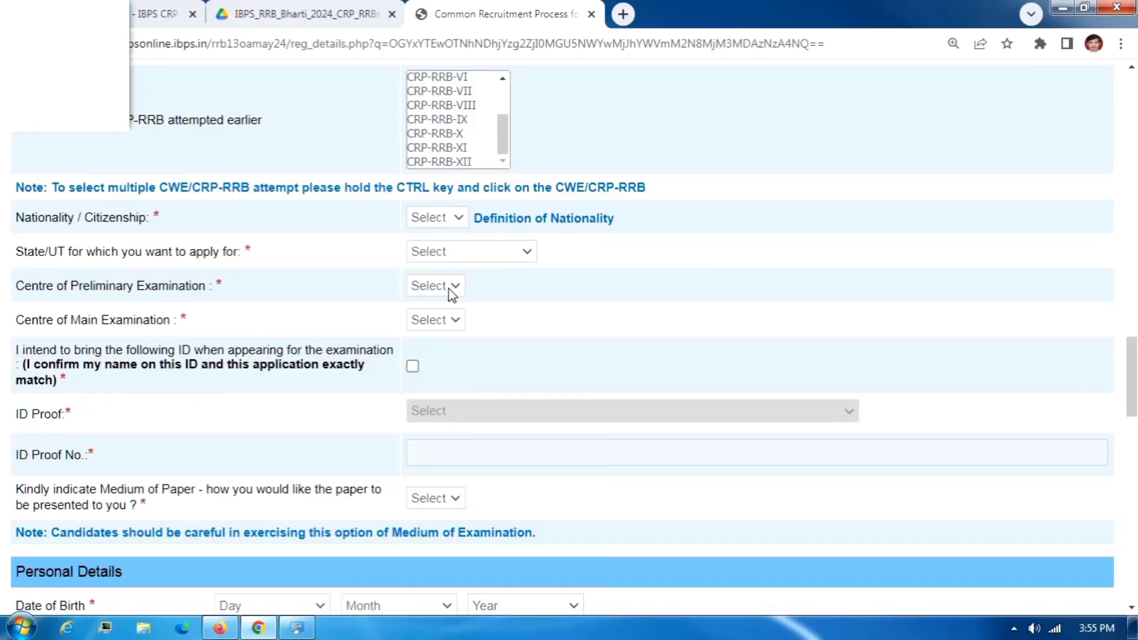
pyautogui.scroll(4, 449, 291)
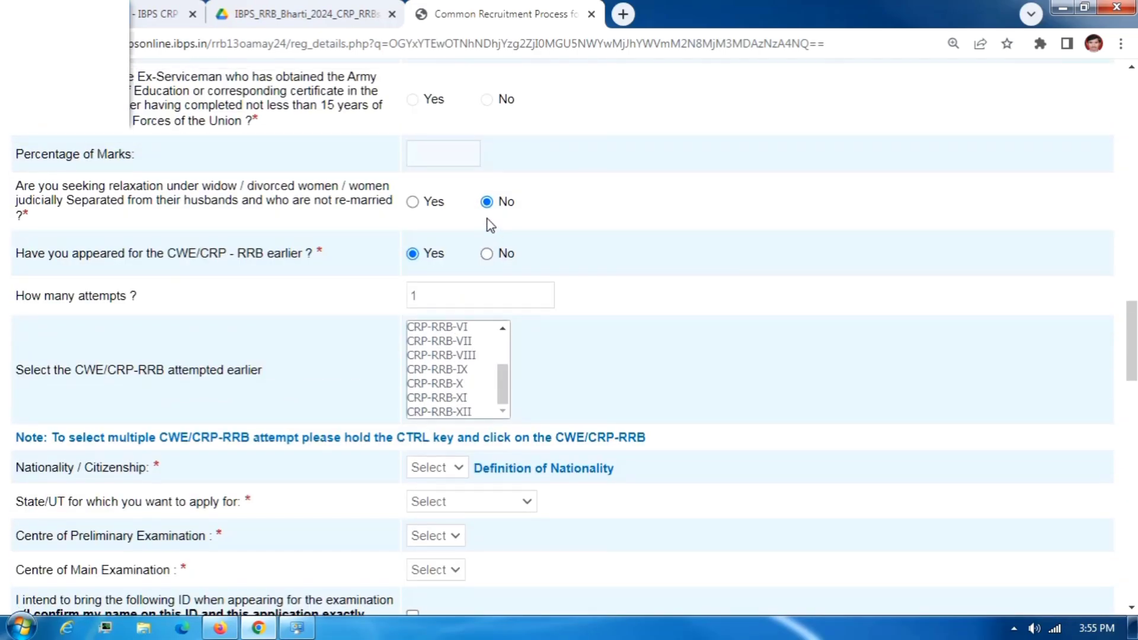
pyautogui.click(487, 254)
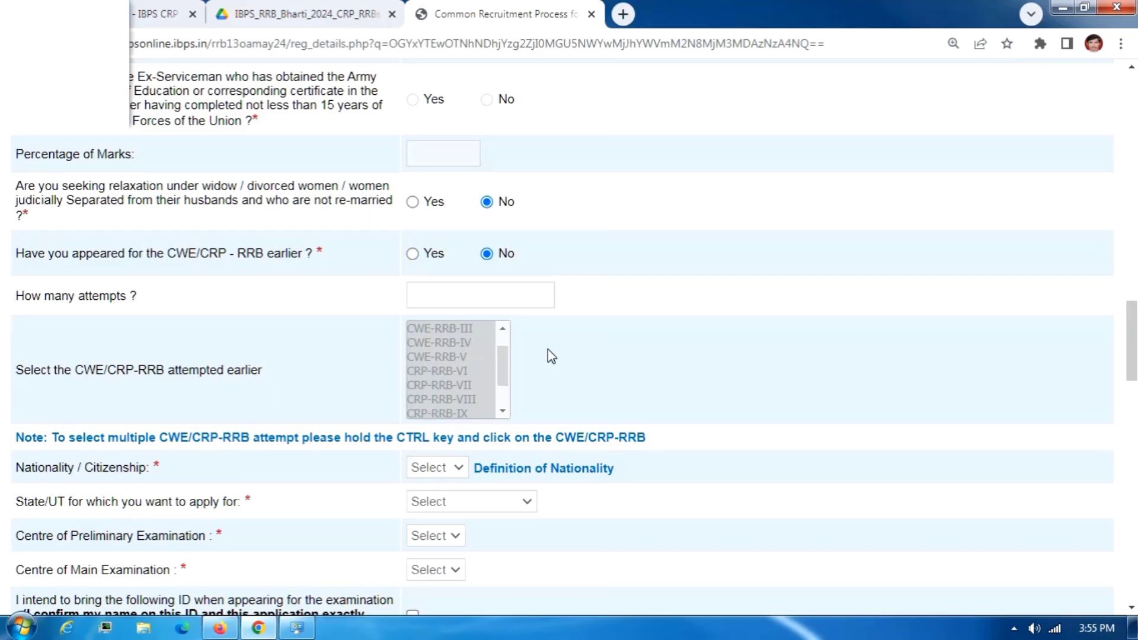
pyautogui.scroll(-4, 548, 353)
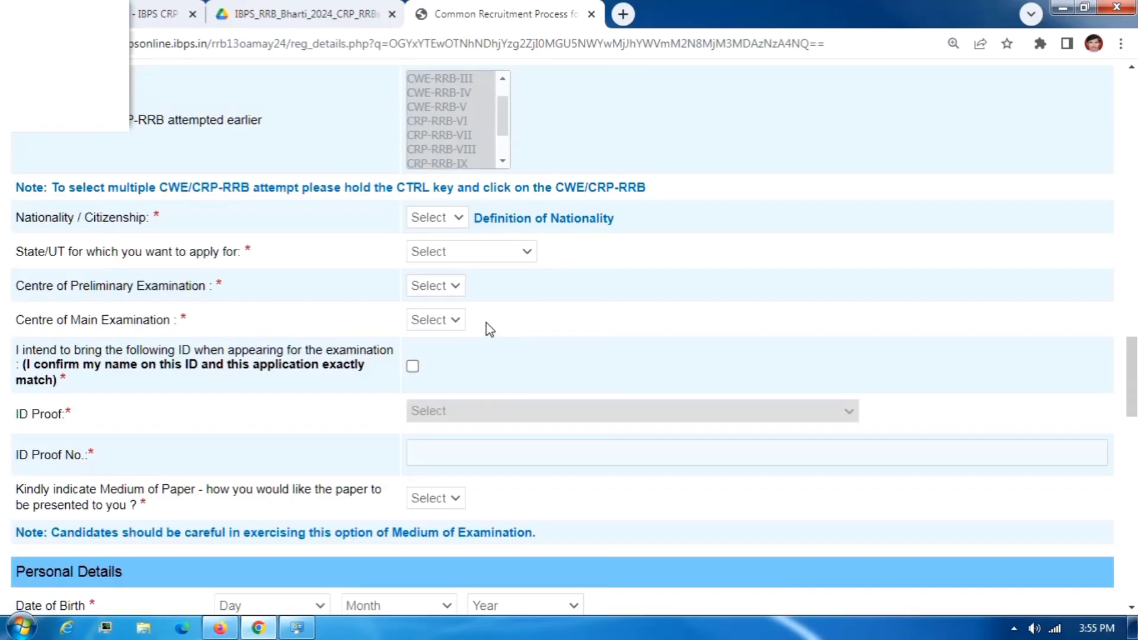
# Set nationality Indian, state Maharashtra, preliminary centre Amaravati and main exam centre Nagpur.
pyautogui.click(438, 219)
pyautogui.click(439, 253)
pyautogui.click(445, 250)
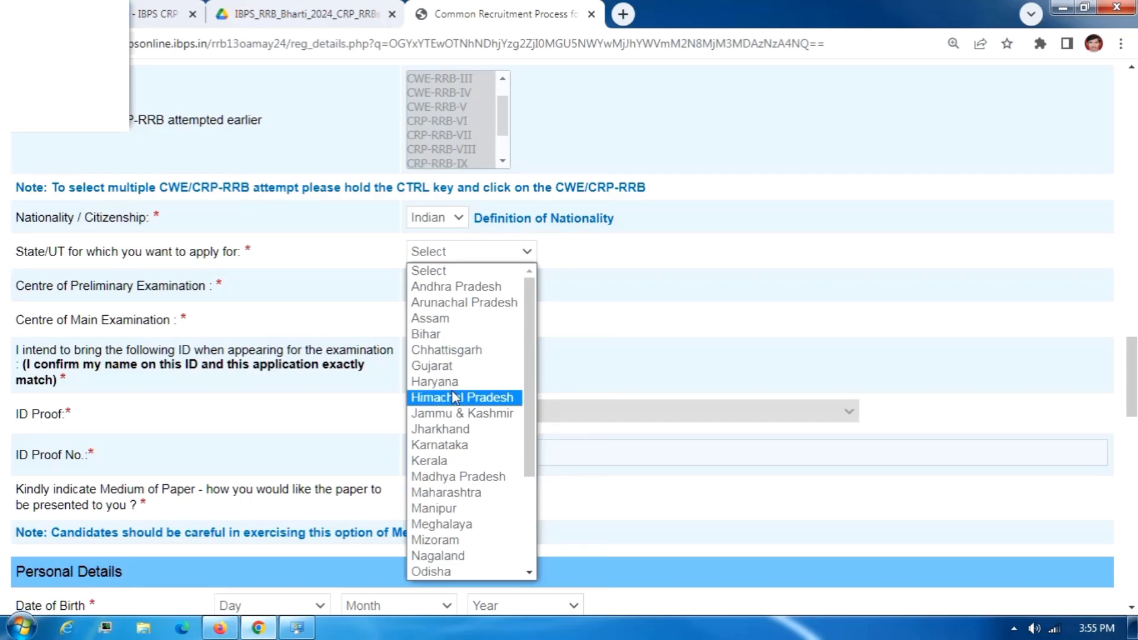
pyautogui.scroll(-3, 463, 421)
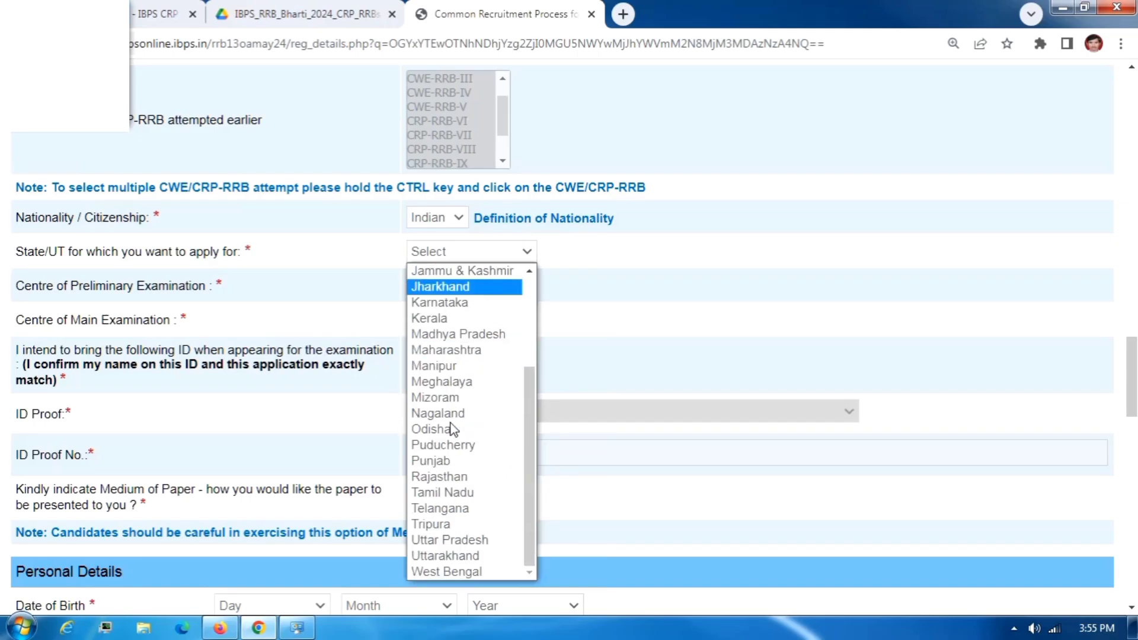
pyautogui.click(451, 351)
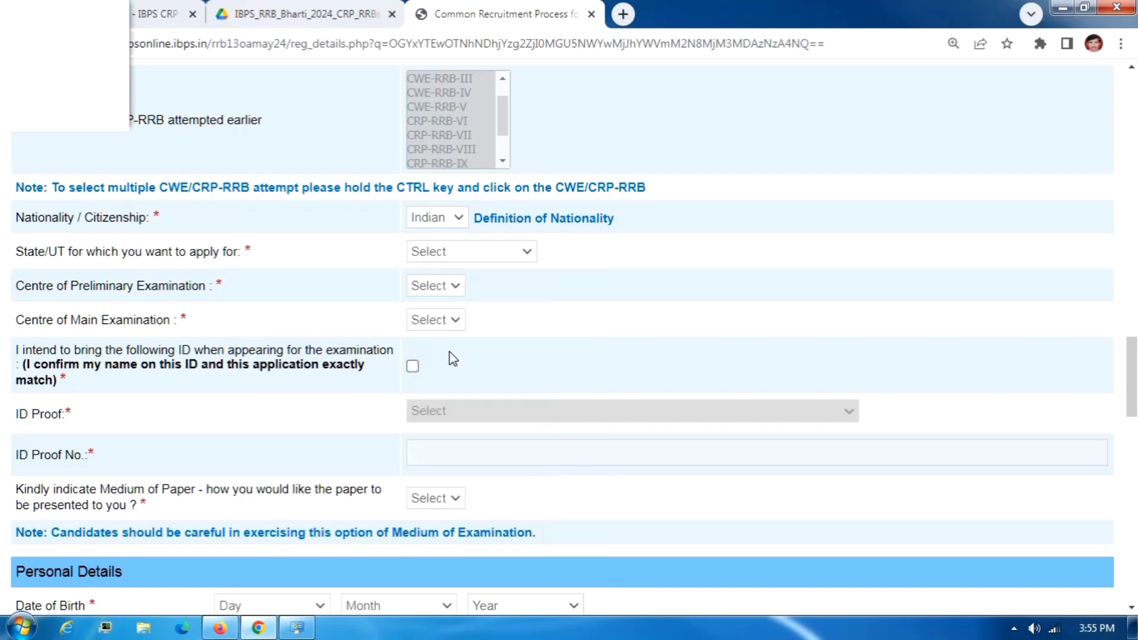
pyautogui.click(442, 287)
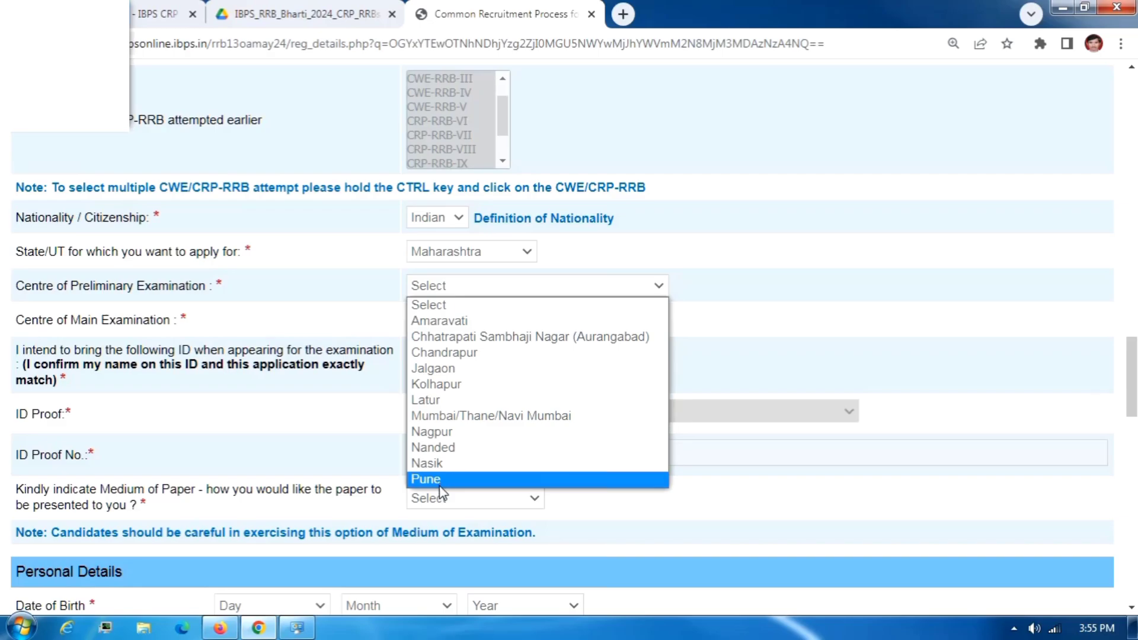
pyautogui.click(89, 101)
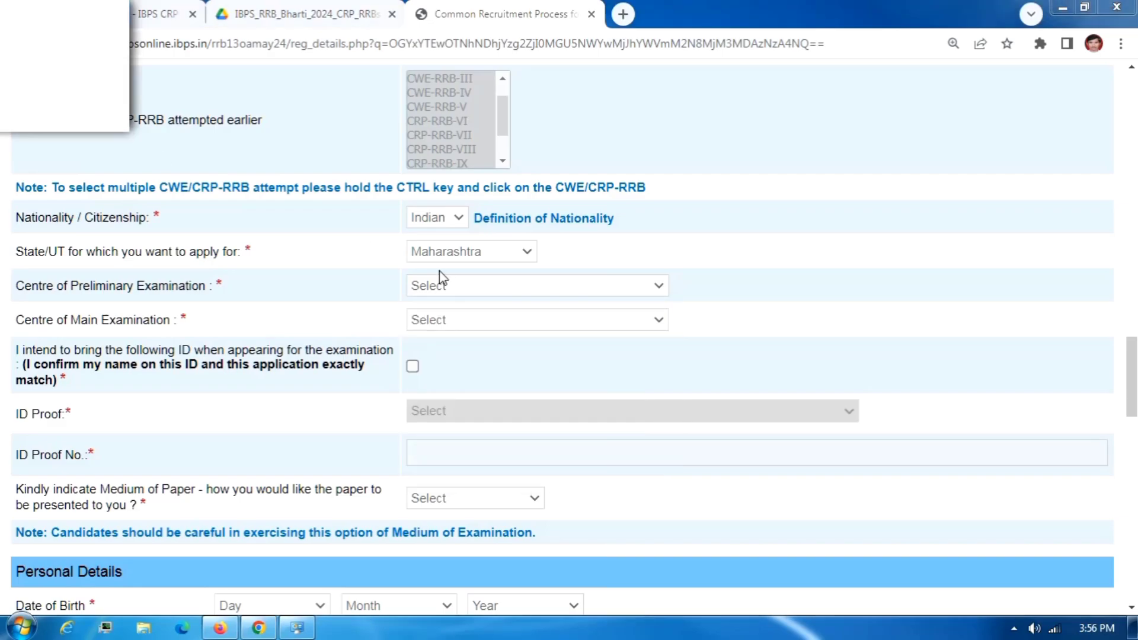
pyautogui.click(457, 284)
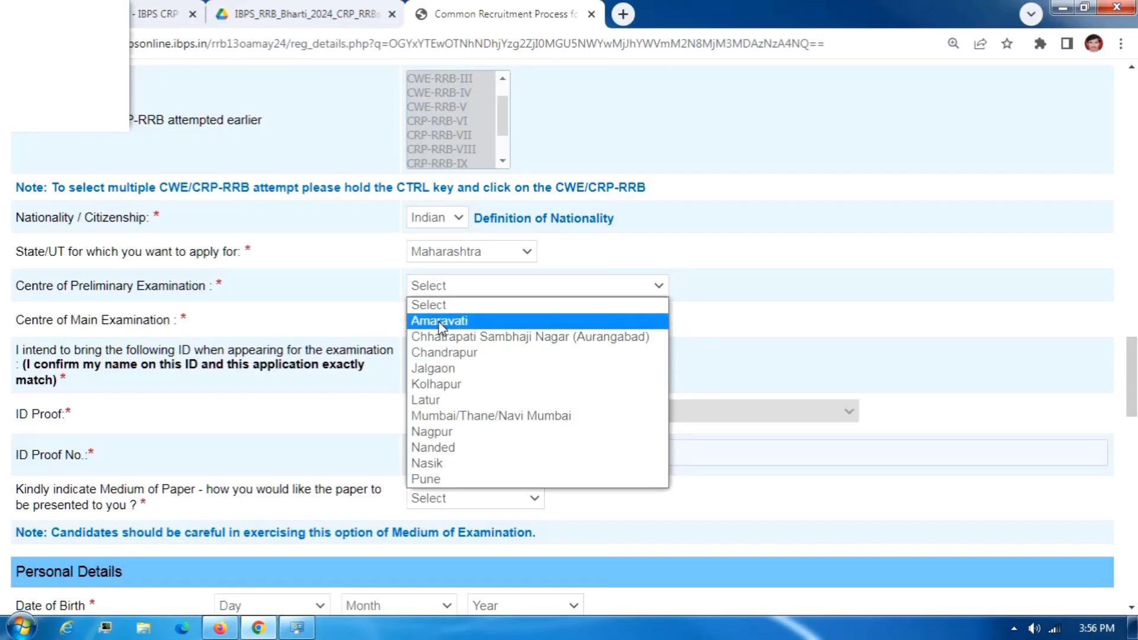
pyautogui.click(441, 323)
pyautogui.click(439, 322)
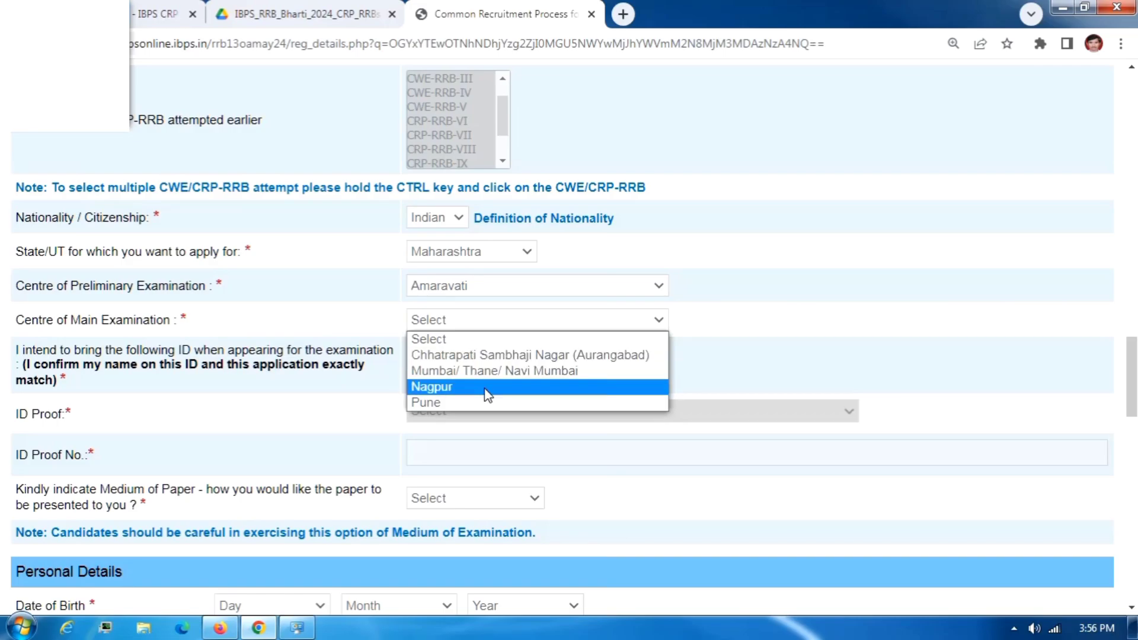
pyautogui.click(436, 388)
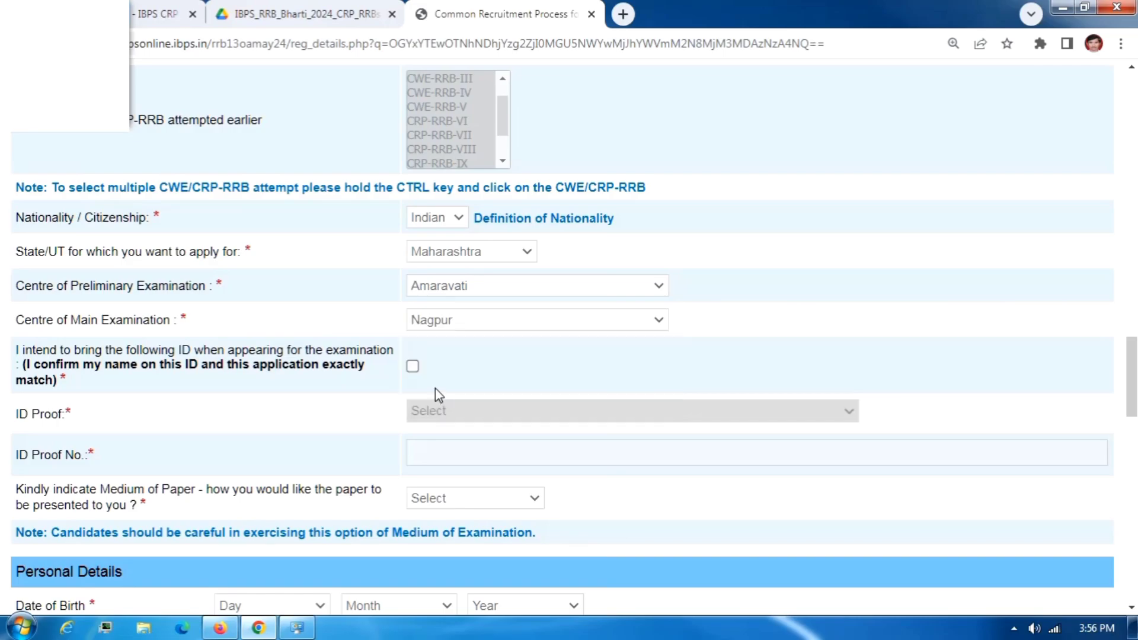
# Confirm the name matches the ID and choose Aadhaar Card as the ID proof.
pyautogui.scroll(-2, 402, 337)
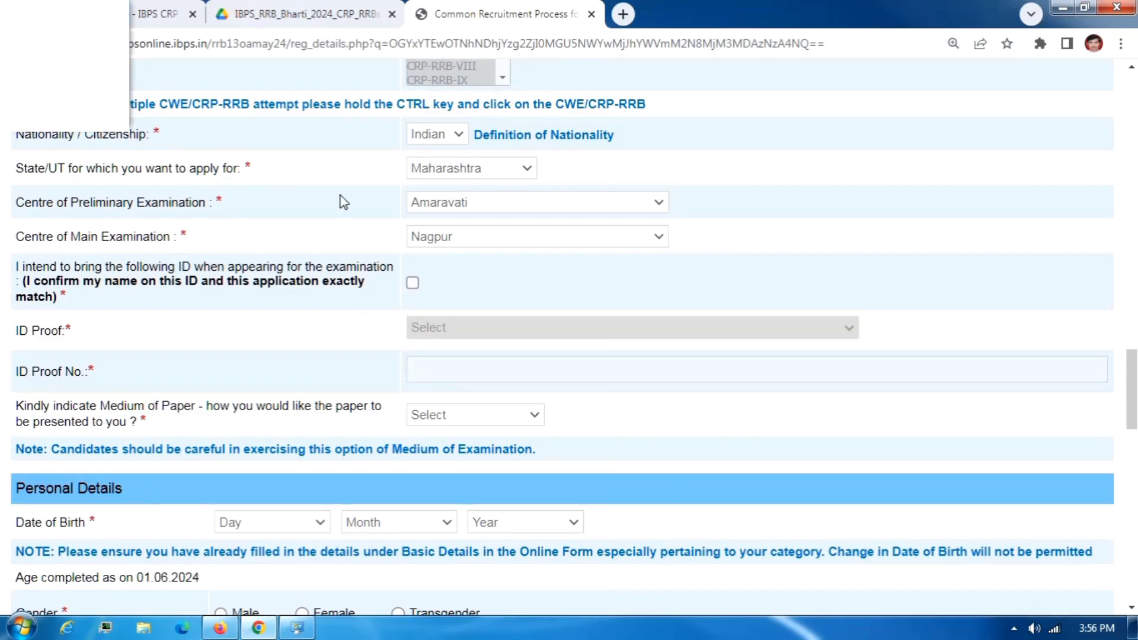
pyautogui.click(415, 286)
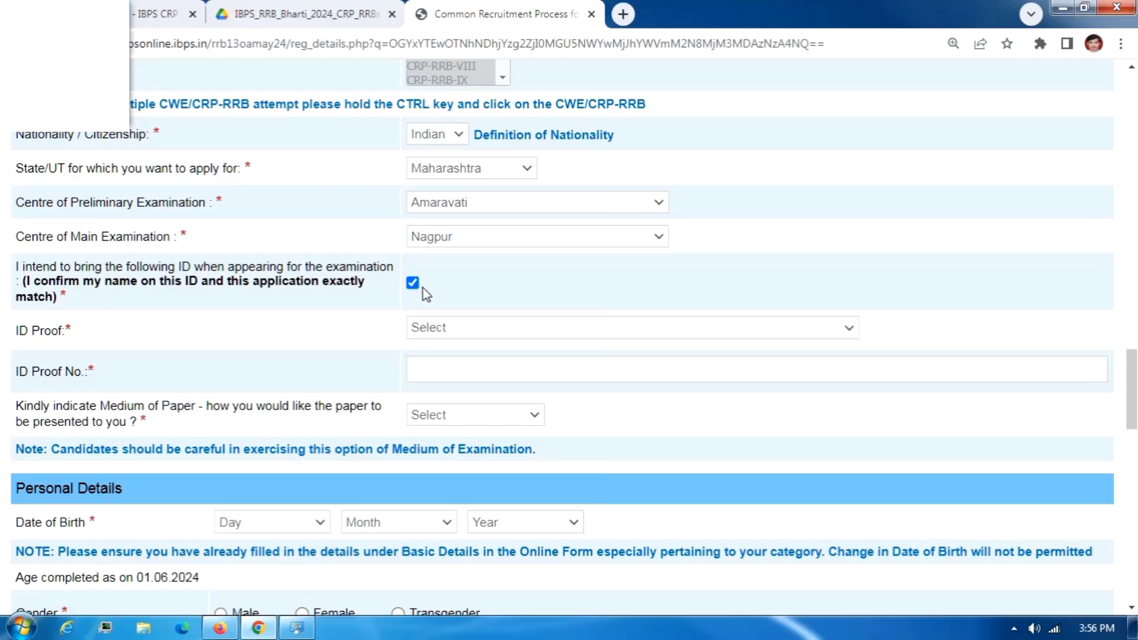
pyautogui.click(452, 328)
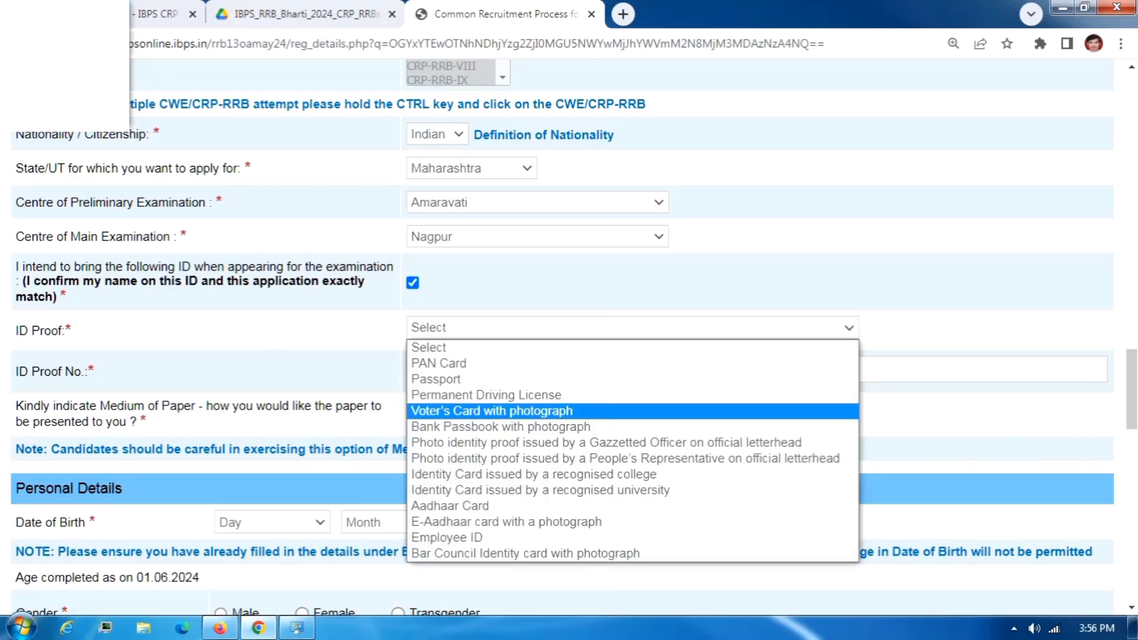
pyautogui.click(453, 513)
pyautogui.click(475, 371)
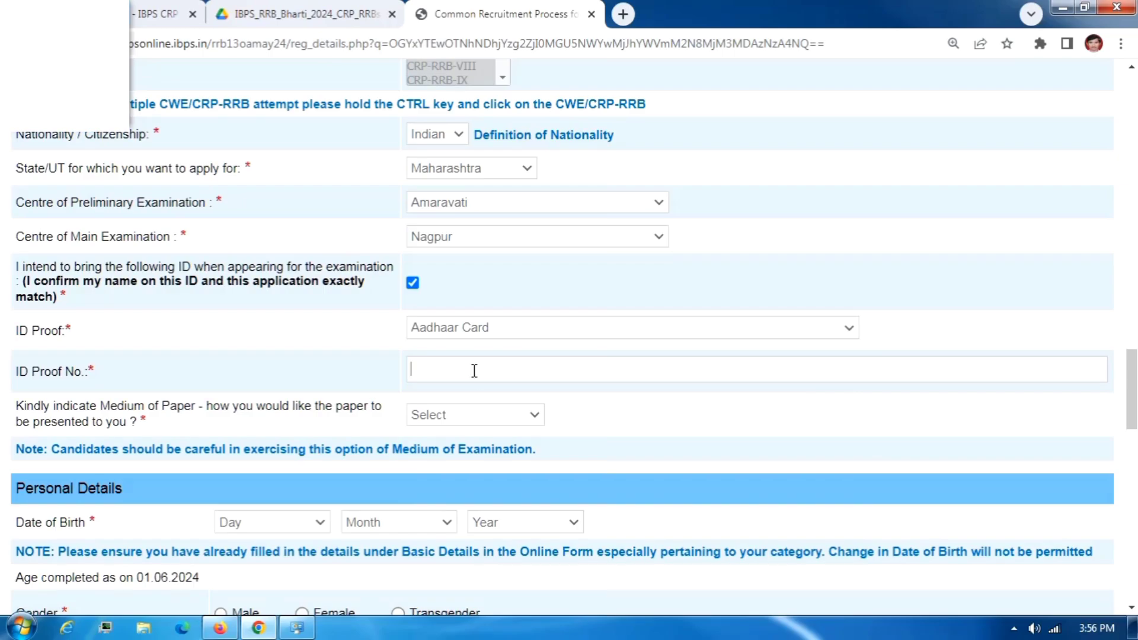
pyautogui.scroll(-3, 474, 371)
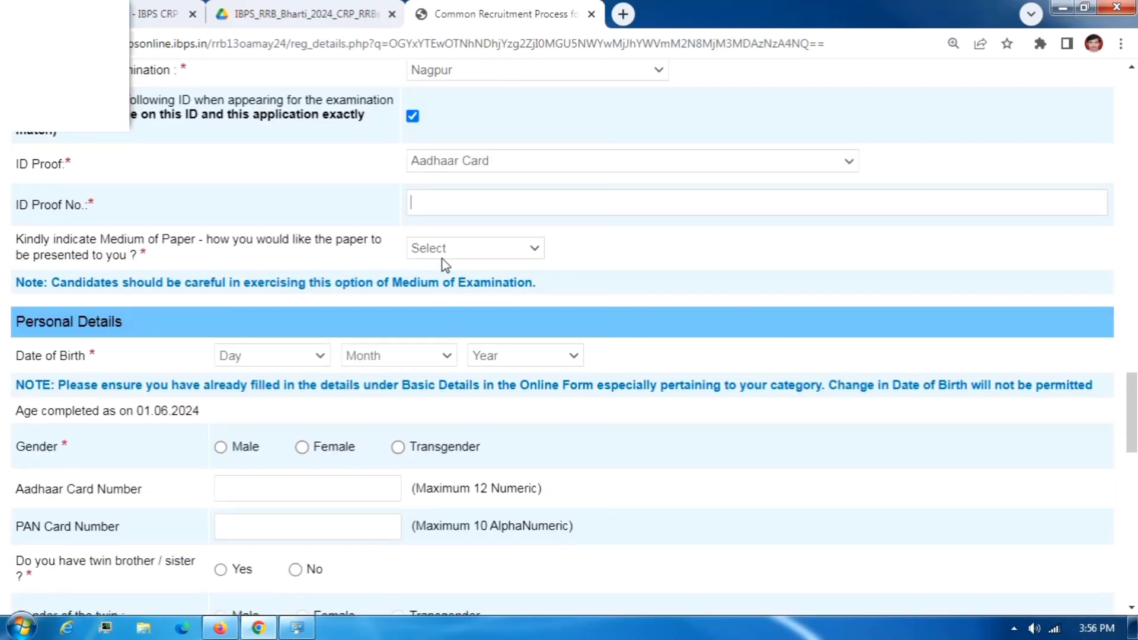
# Enter ID proof number 44444 and set the medium of paper to English and Marathi.
pyautogui.write('44444')
pyautogui.click(439, 249)
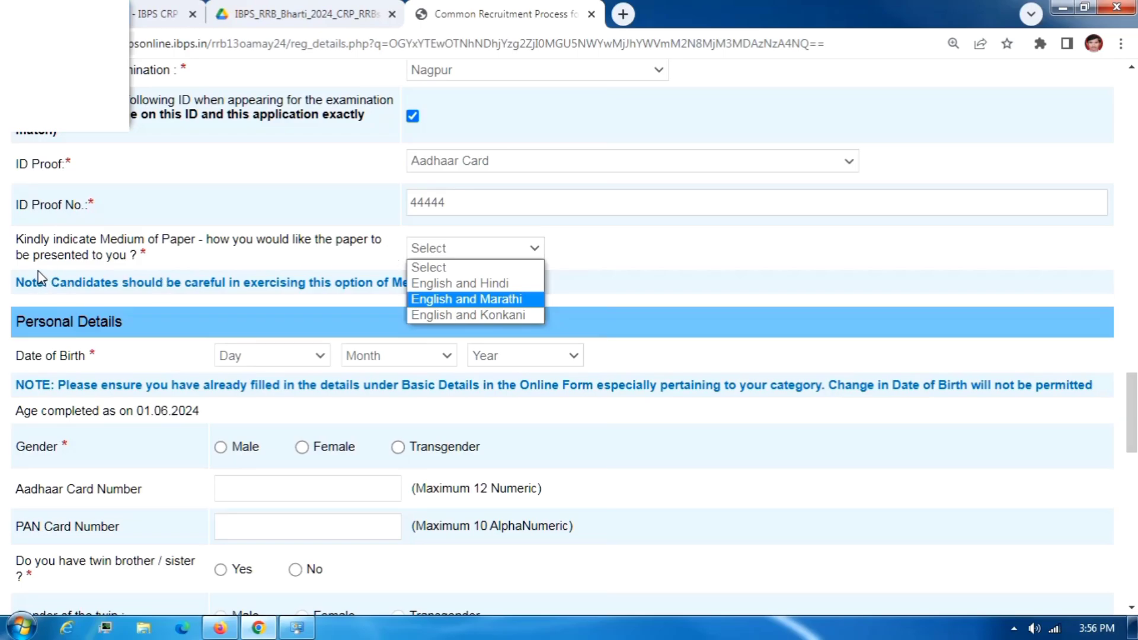
pyautogui.click(65, 66)
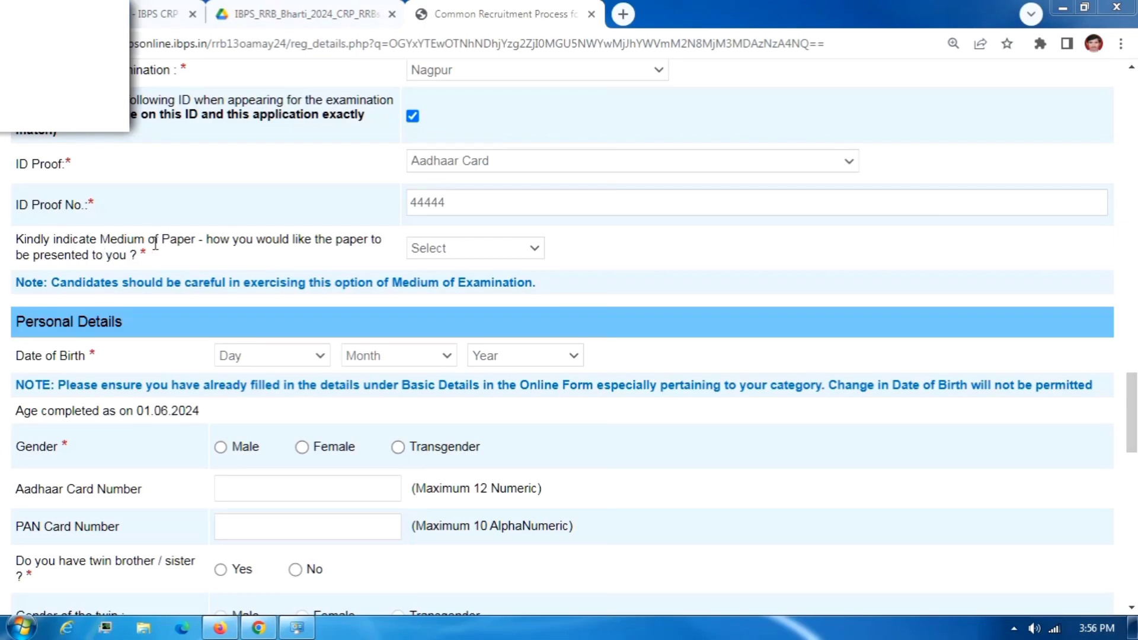
pyautogui.click(438, 246)
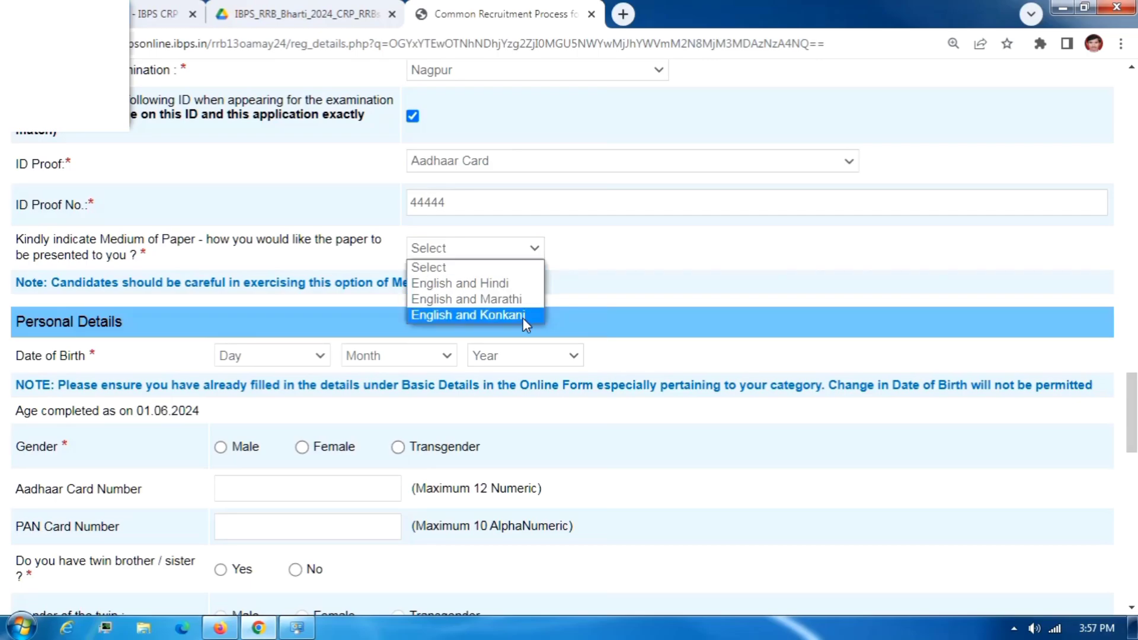
pyautogui.click(517, 300)
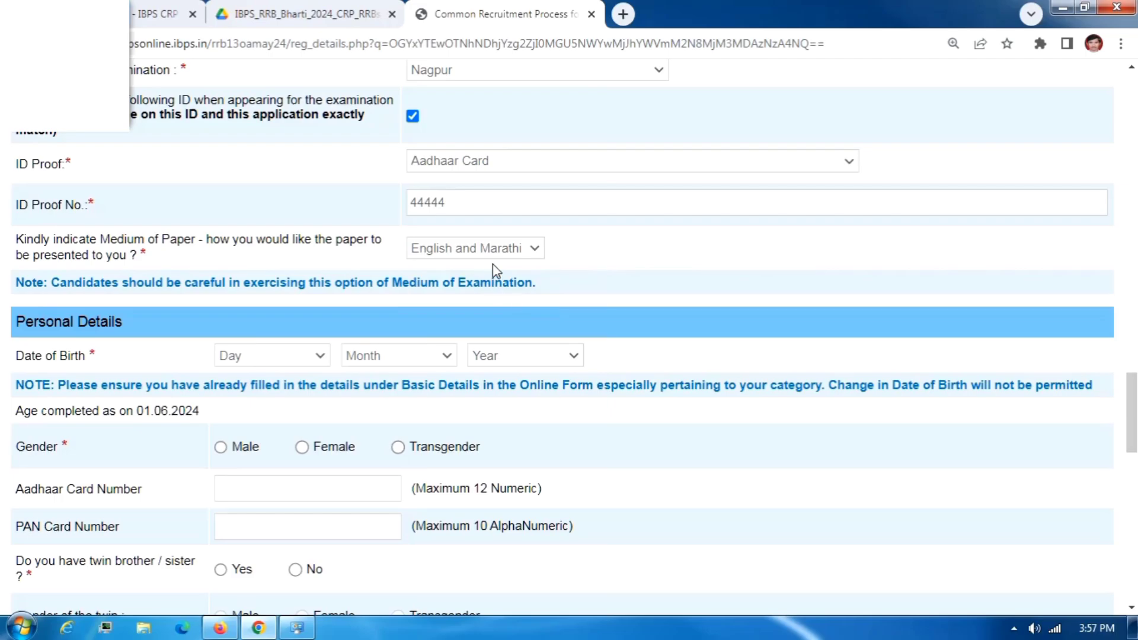
pyautogui.click(435, 252)
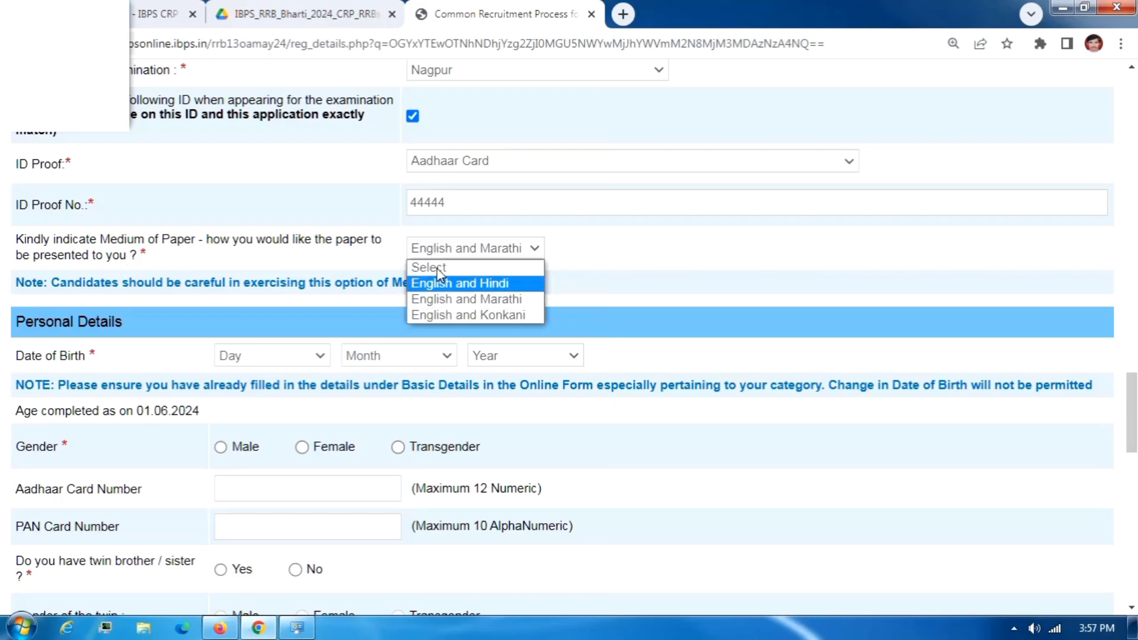
pyautogui.click(485, 300)
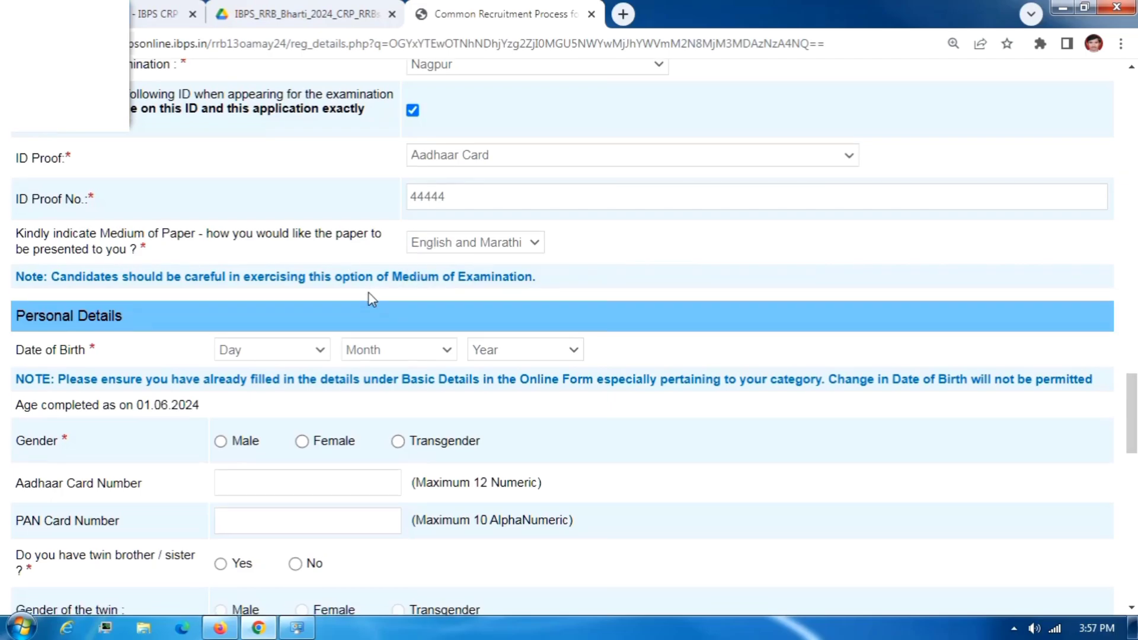
pyautogui.scroll(-1, 349, 288)
# Set date of birth to 01 January 2000 and gender to Male.
pyautogui.click(241, 272)
pyautogui.click(245, 313)
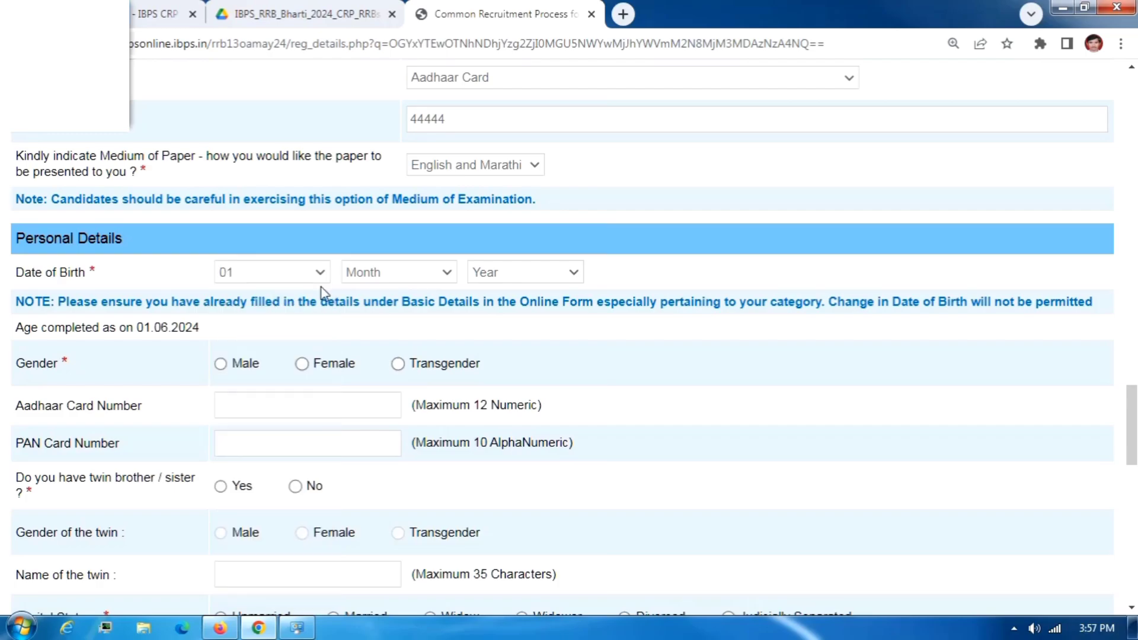
pyautogui.click(372, 274)
pyautogui.click(375, 308)
pyautogui.click(488, 281)
pyautogui.click(508, 402)
pyautogui.click(220, 364)
# Answer No to having a twin and mark marital status as Unmarried.
pyautogui.scroll(-1, 238, 399)
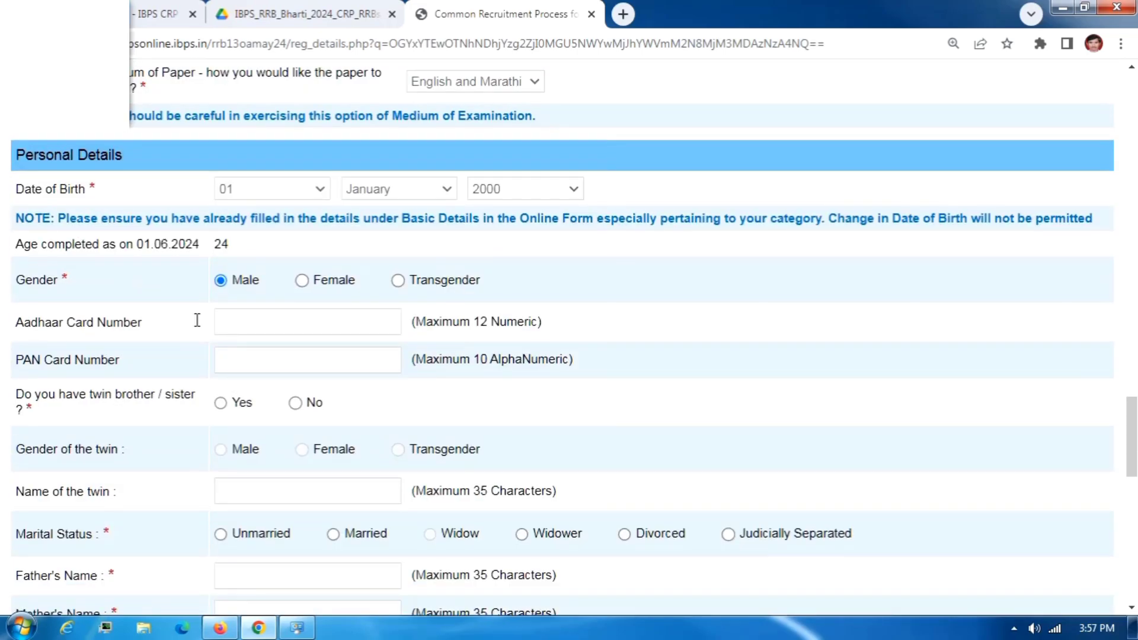
pyautogui.click(289, 317)
pyautogui.click(278, 360)
pyautogui.scroll(-1, 290, 356)
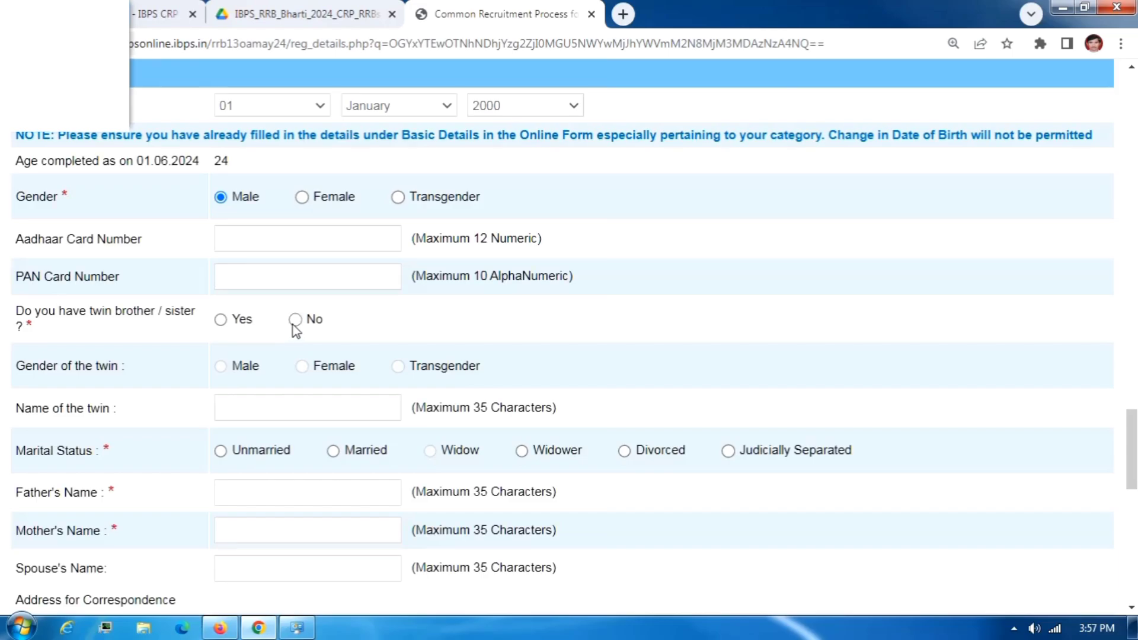
pyautogui.click(294, 323)
pyautogui.scroll(-1, 324, 382)
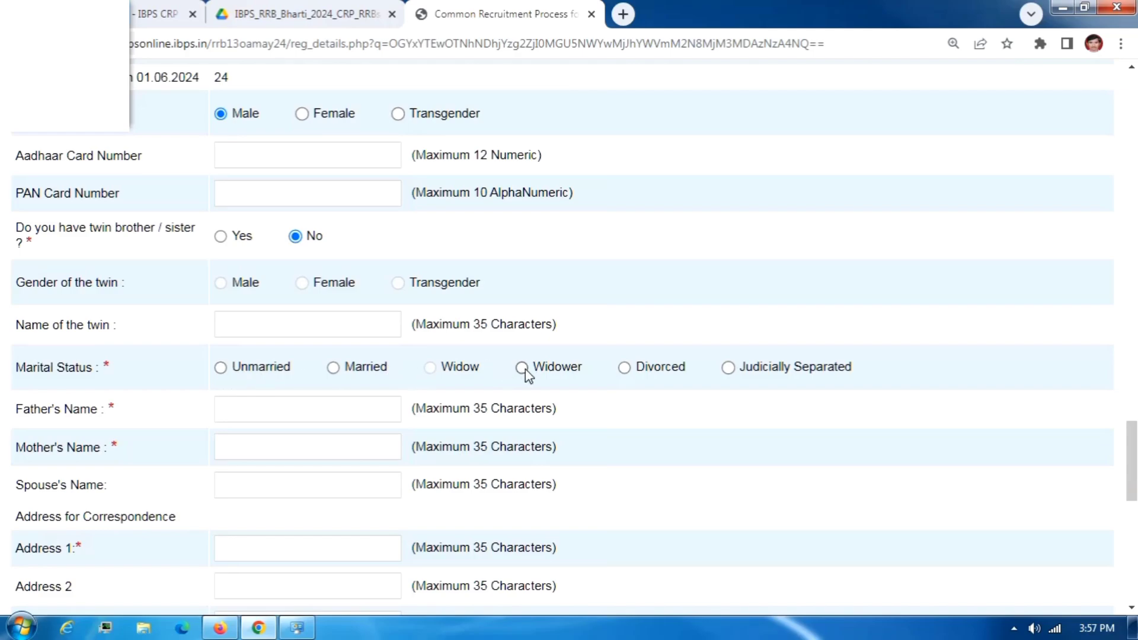
pyautogui.click(221, 368)
pyautogui.click(264, 404)
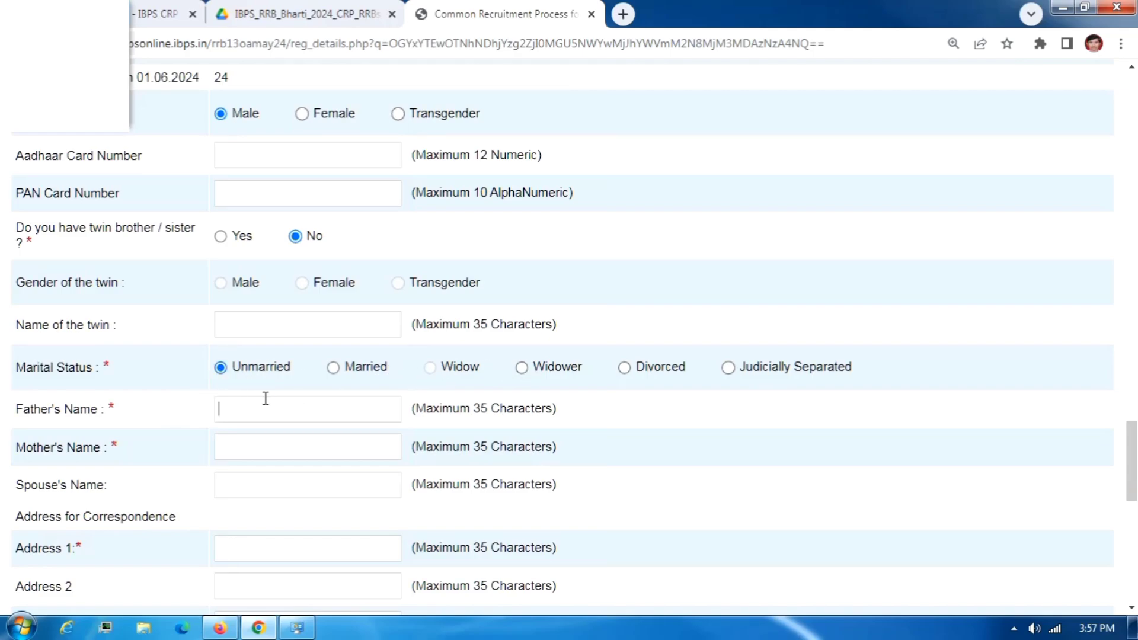
pyautogui.click(263, 444)
pyautogui.scroll(-3, 257, 442)
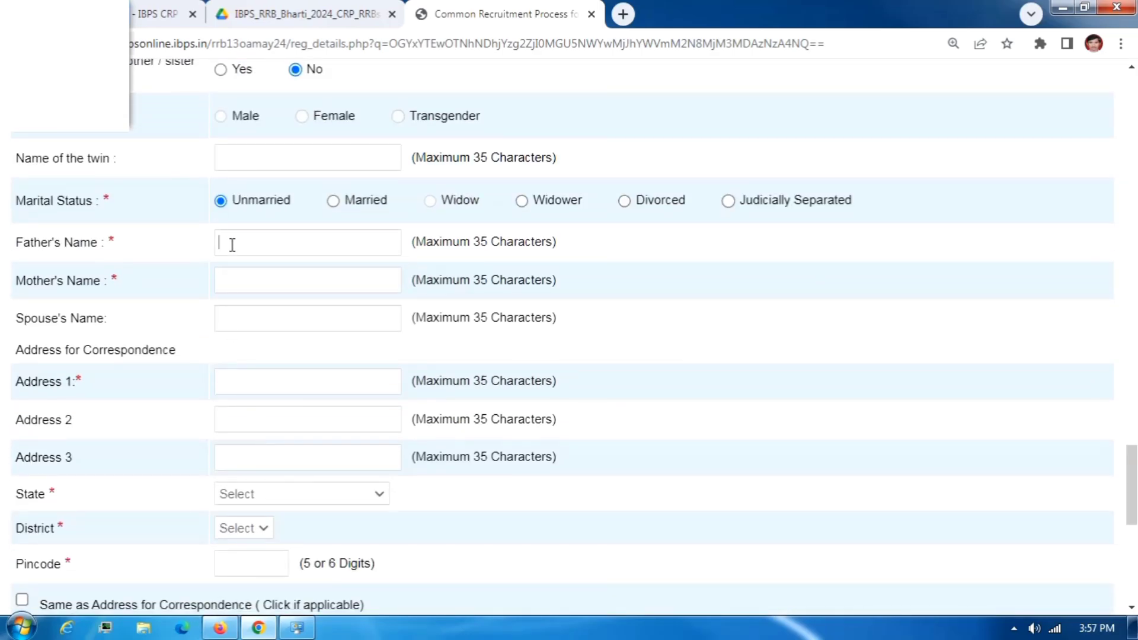
# Enter father's name FFF, mother's name MMM and the correspondence address lines.
pyautogui.write('FFF')
pyautogui.click(267, 282)
pyautogui.write('MMM')
pyautogui.click(247, 384)
pyautogui.write('AAA')
pyautogui.click(247, 413)
pyautogui.write('SS')
pyautogui.click(254, 463)
pyautogui.write('AA')
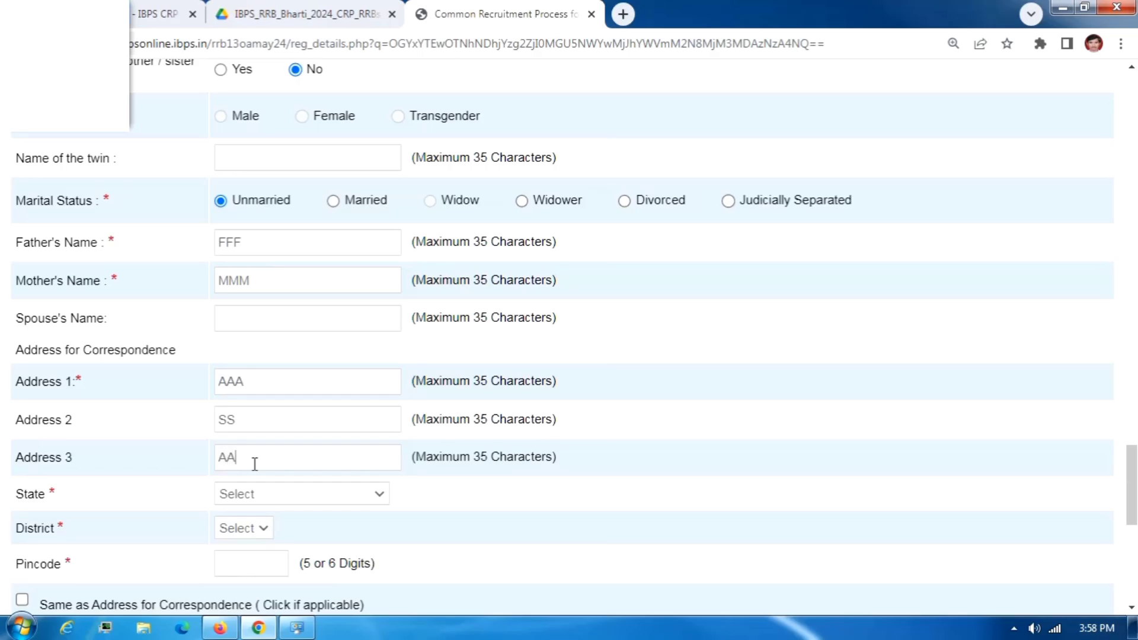
# Set address state MAHARASHTRA, district Amravati and pincode 444444, leaving the permanent address uncopied.
pyautogui.click(258, 494)
pyautogui.scroll(-3, 231, 309)
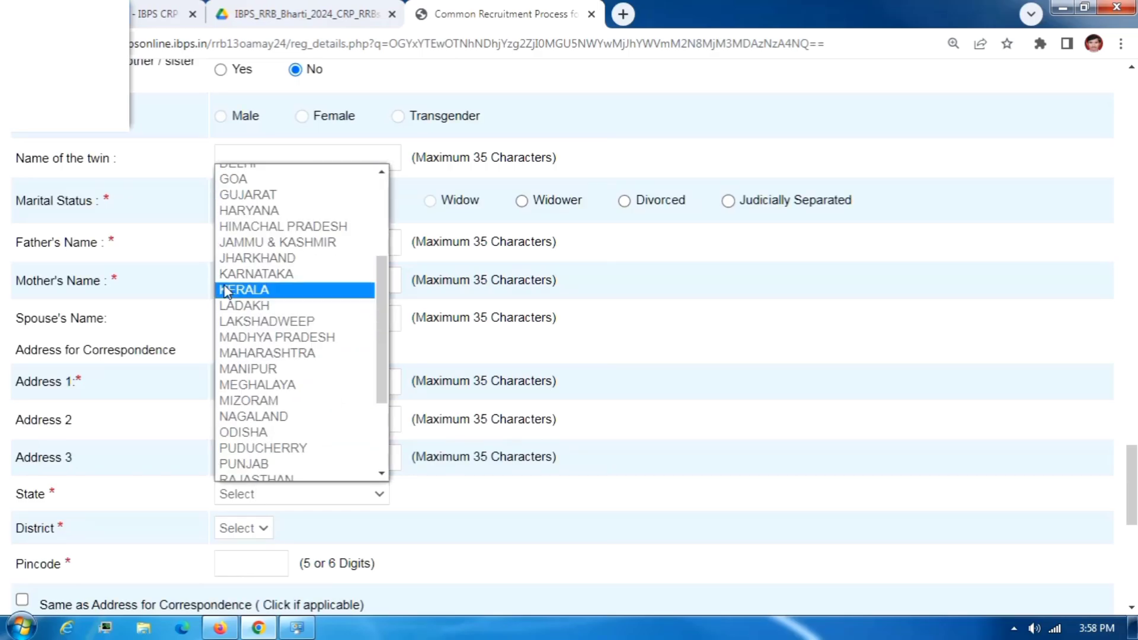
pyautogui.click(263, 353)
pyautogui.scroll(-3, 264, 399)
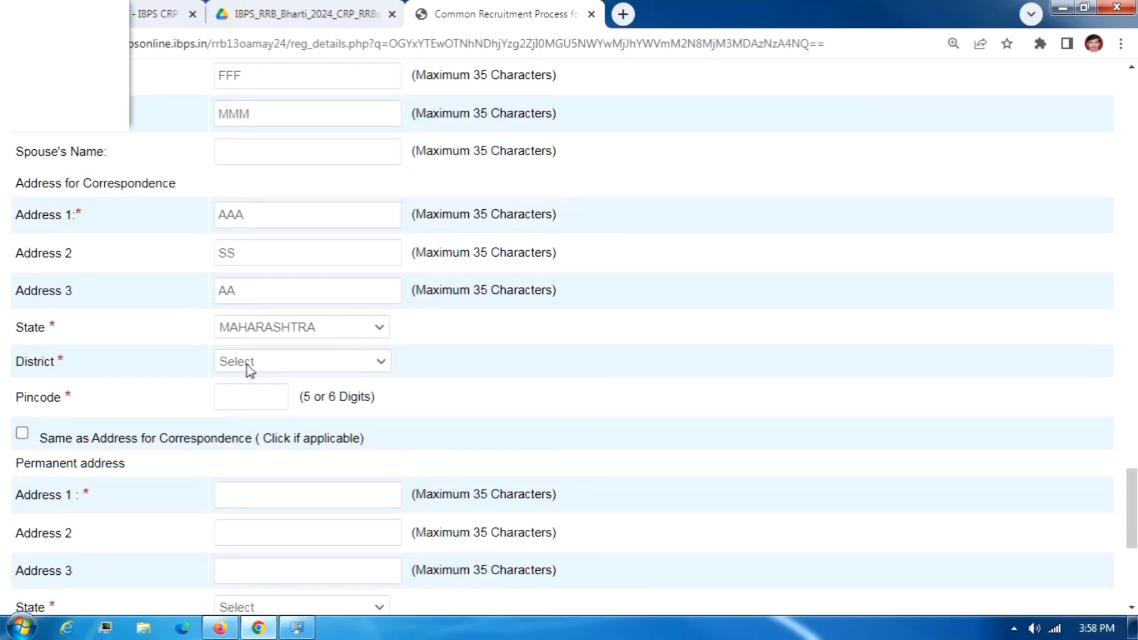
pyautogui.click(283, 363)
pyautogui.click(243, 88)
pyautogui.click(272, 387)
pyautogui.write('444444')
pyautogui.click(27, 436)
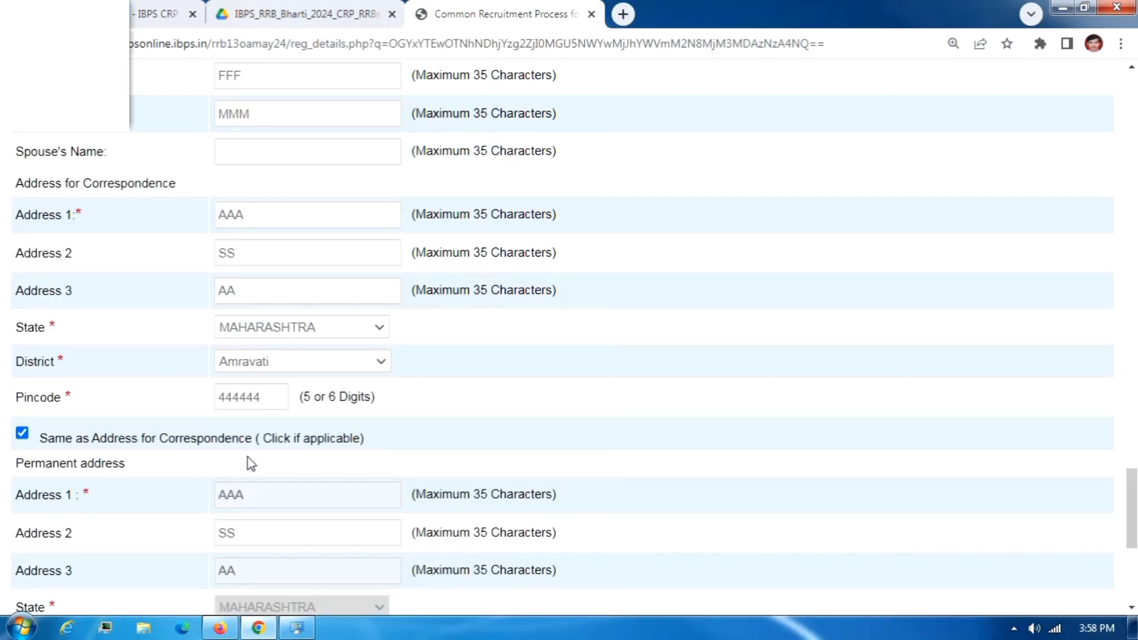
pyautogui.click(22, 434)
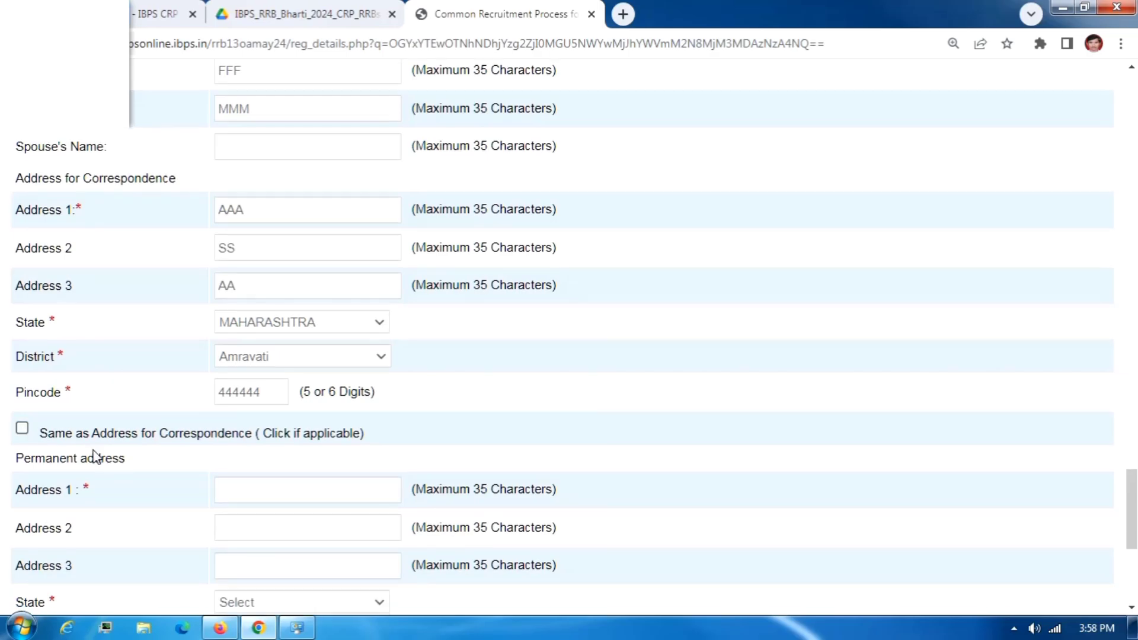
pyautogui.scroll(-3, 287, 430)
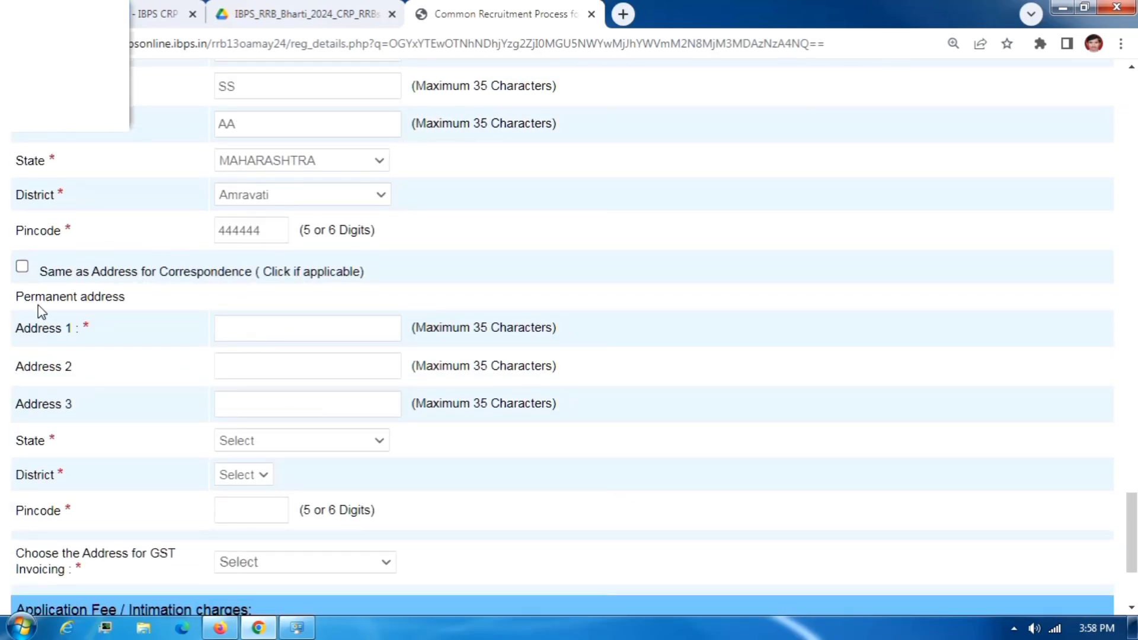
# Tick 'Same as Address for Correspondence' and choose Permanent Address for GST invoicing.
pyautogui.click(24, 267)
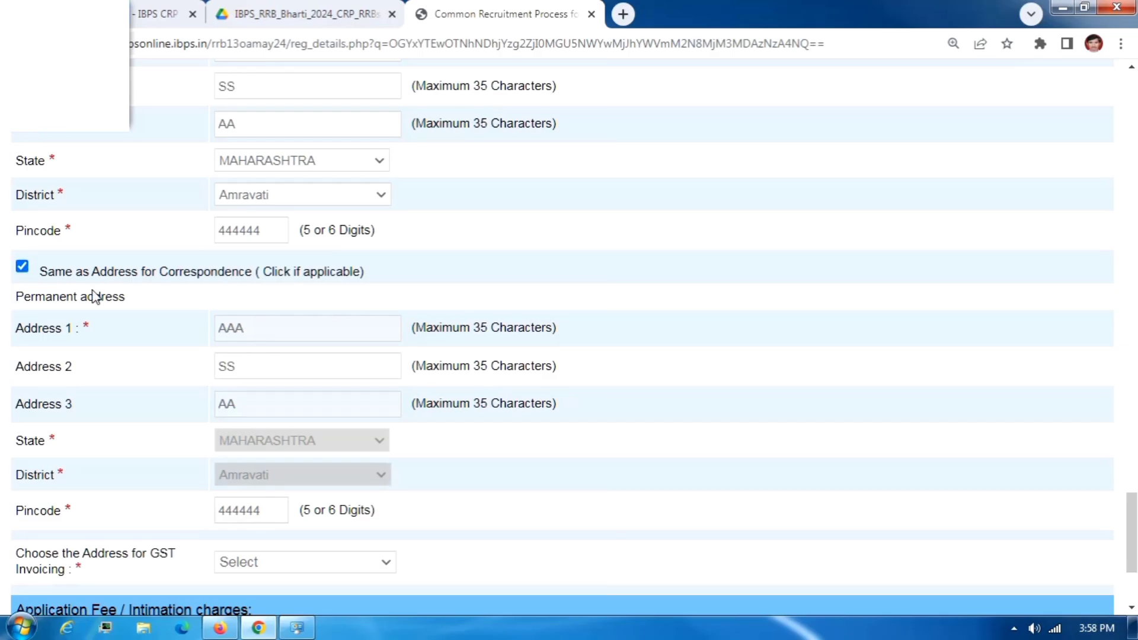
pyautogui.scroll(-3, 246, 358)
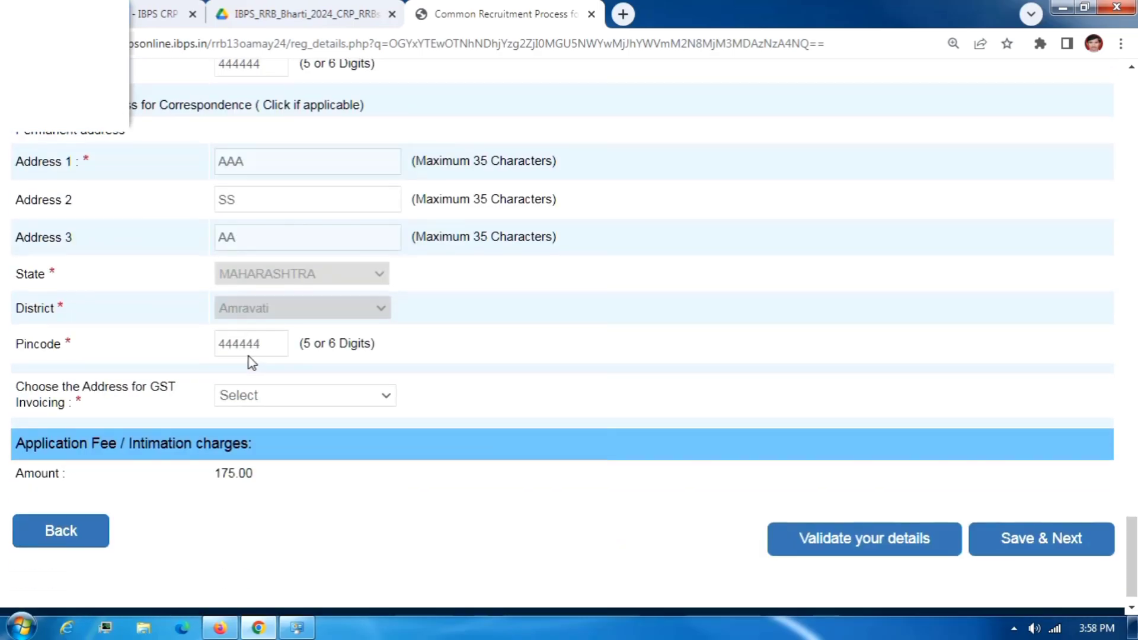
pyautogui.click(241, 401)
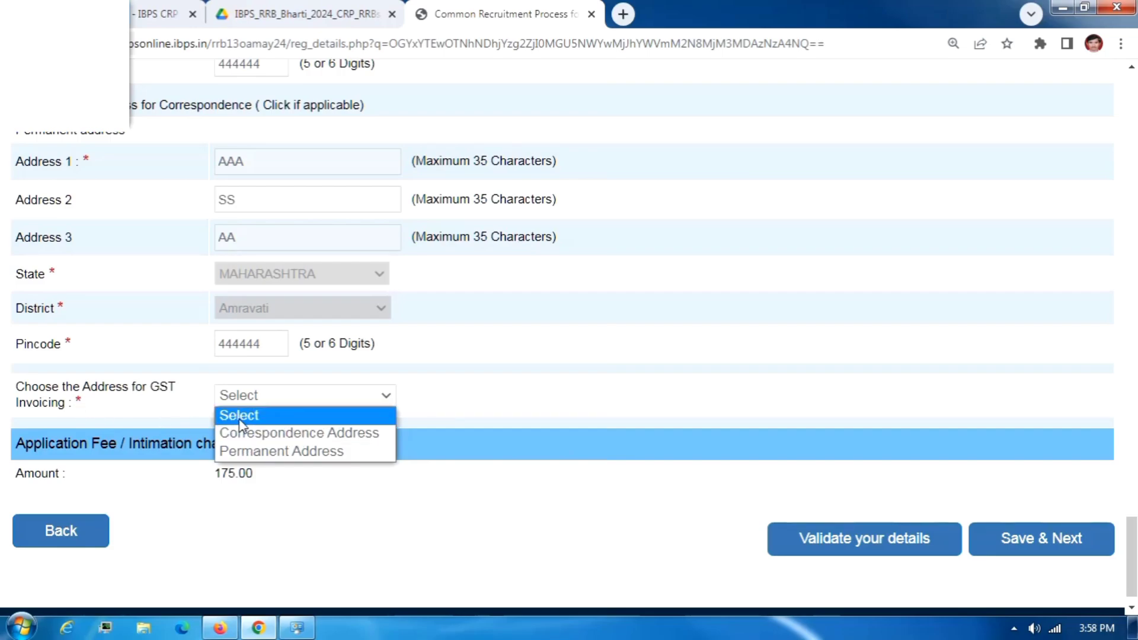
pyautogui.click(312, 456)
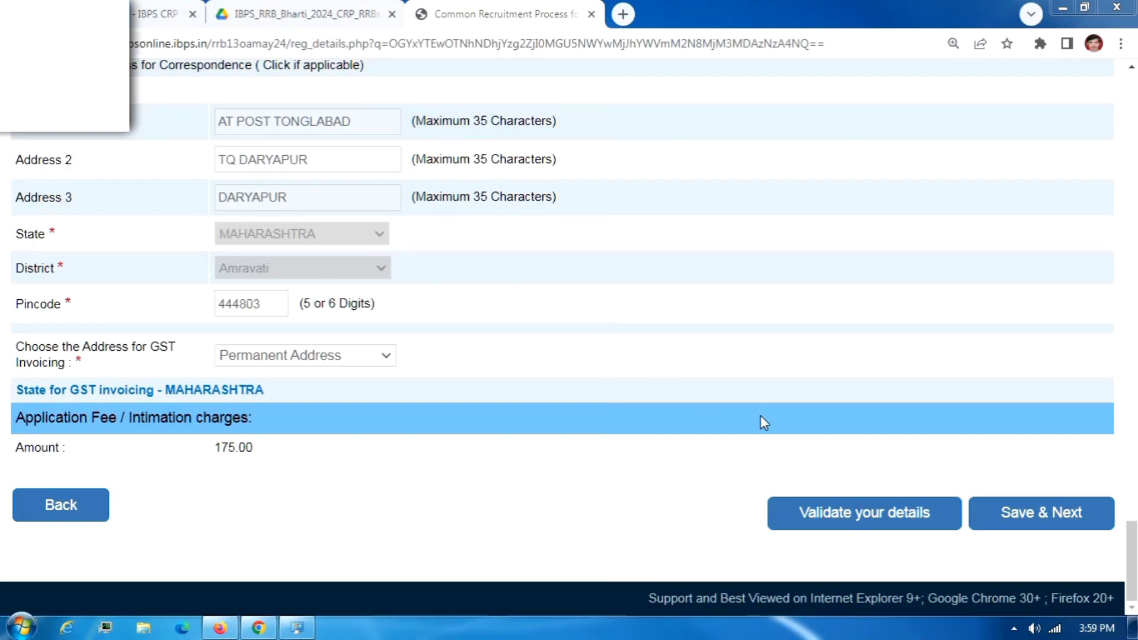
# Validate the details, acknowledge the 'Verified Successfully' alert, and Save & Next.
pyautogui.click(878, 517)
pyautogui.click(885, 530)
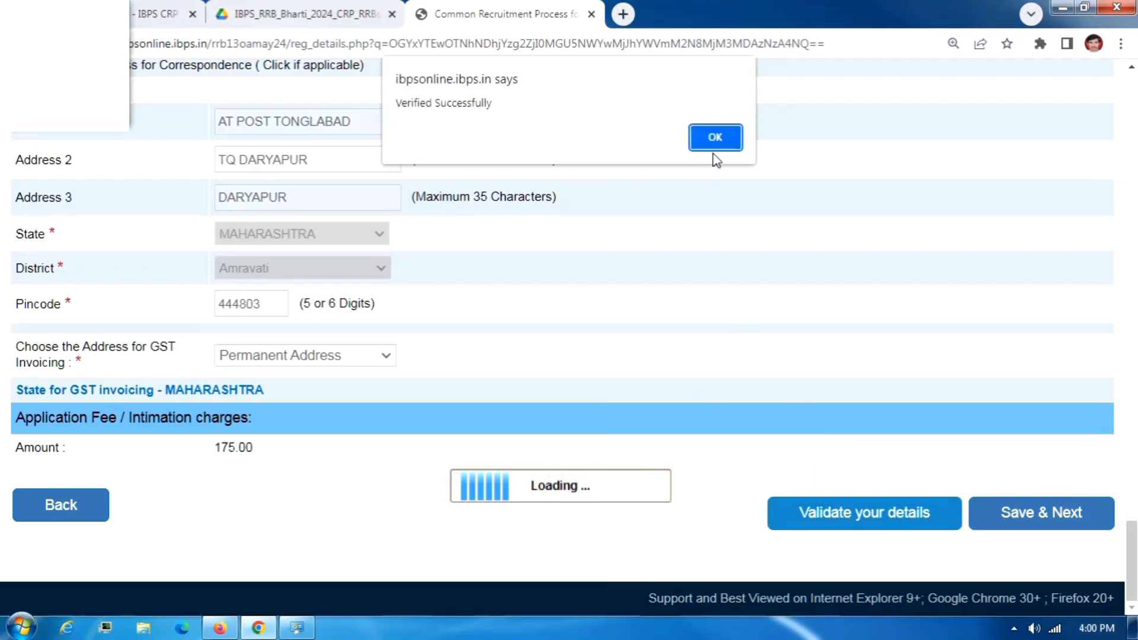
pyautogui.click(717, 135)
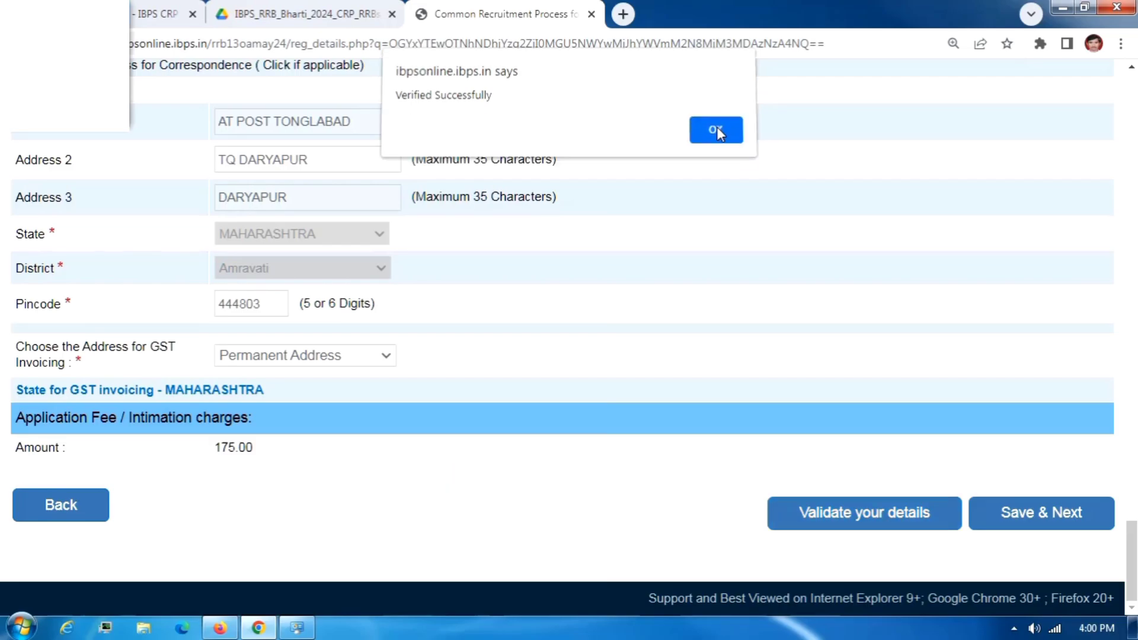
pyautogui.click(1039, 516)
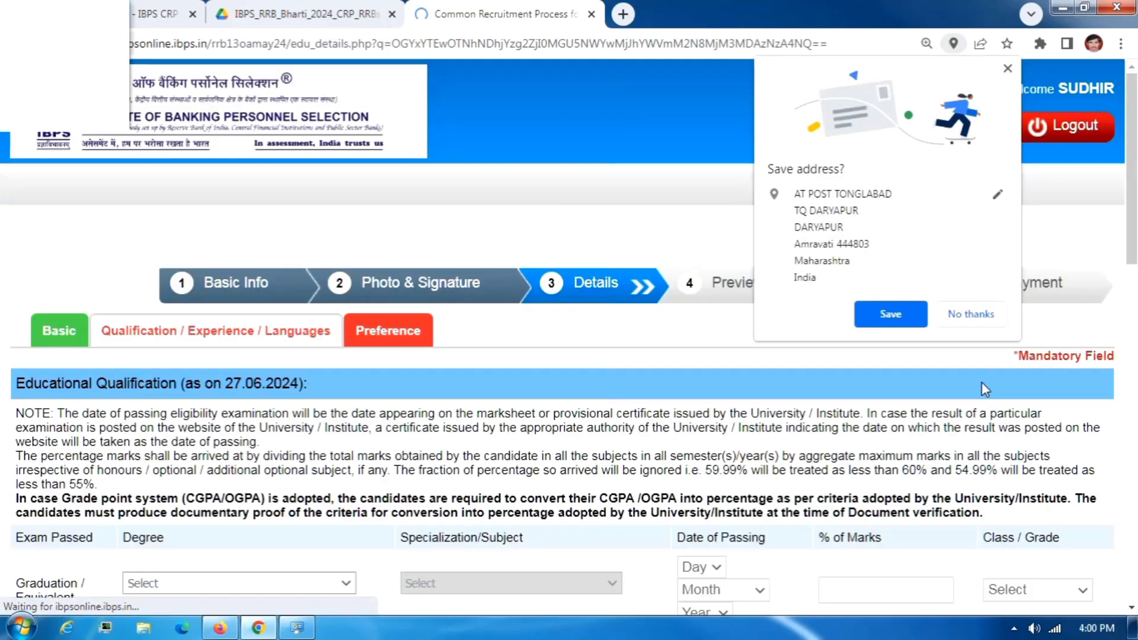
# Choose B.Com as the graduation degree and its specialization.
pyautogui.click(970, 314)
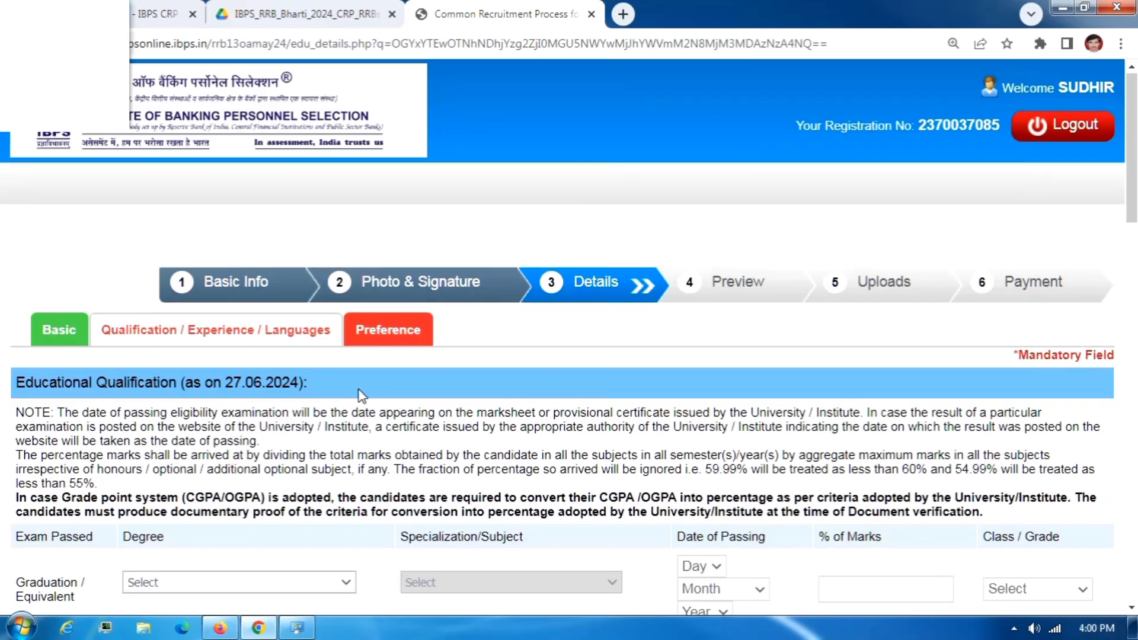
pyautogui.scroll(-3, 358, 390)
pyautogui.scroll(-3, 249, 372)
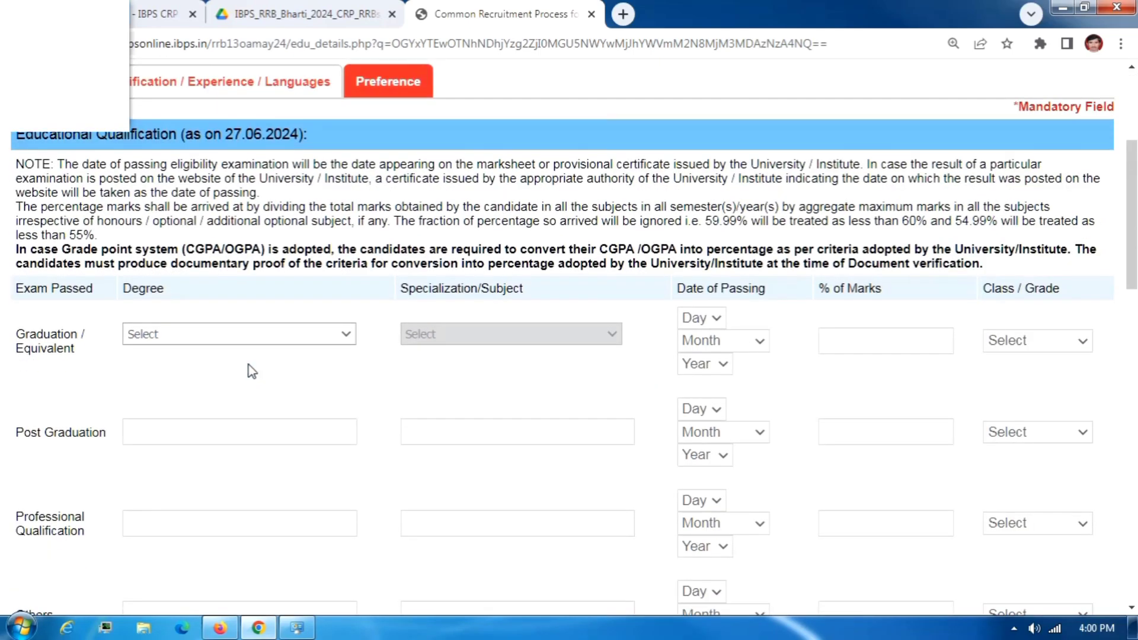
pyautogui.scroll(4, 252, 372)
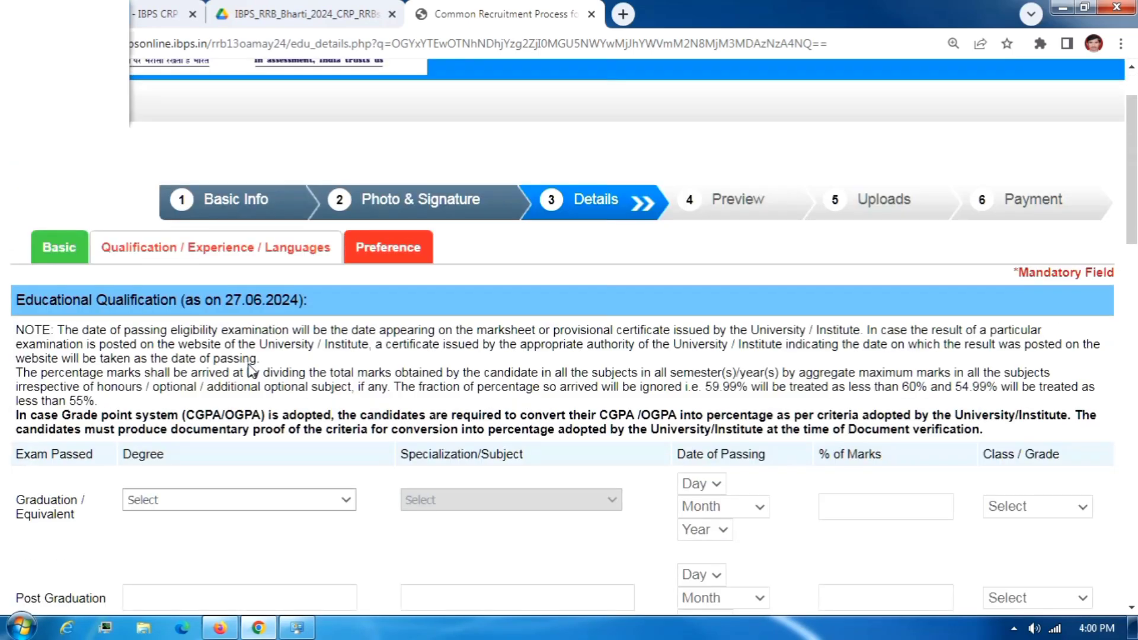
pyautogui.scroll(-3, 228, 391)
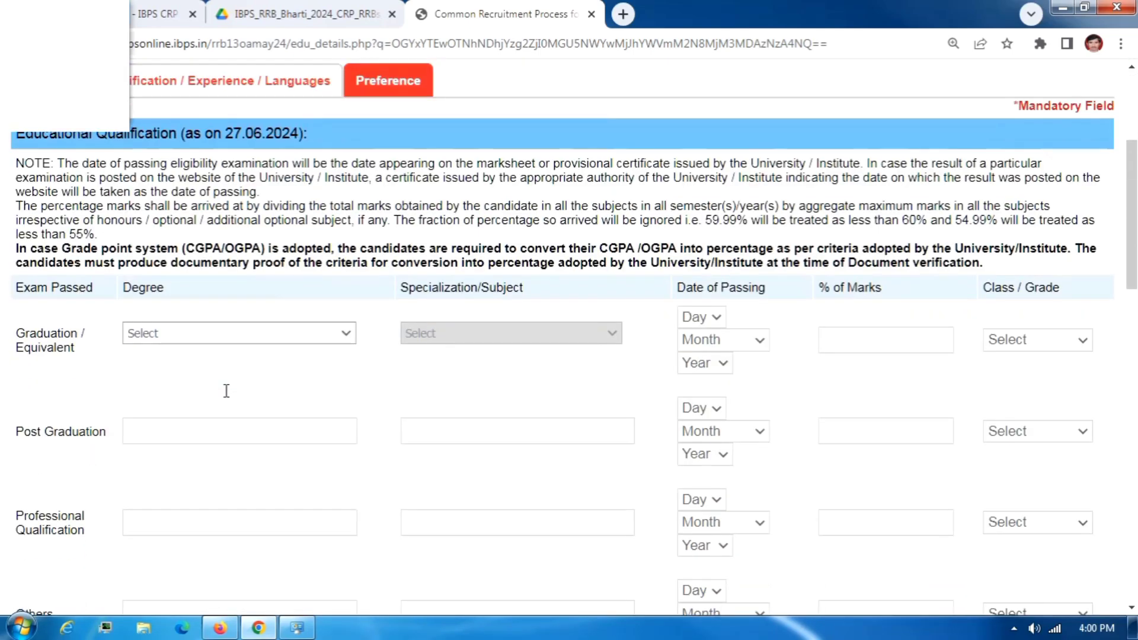
pyautogui.click(166, 334)
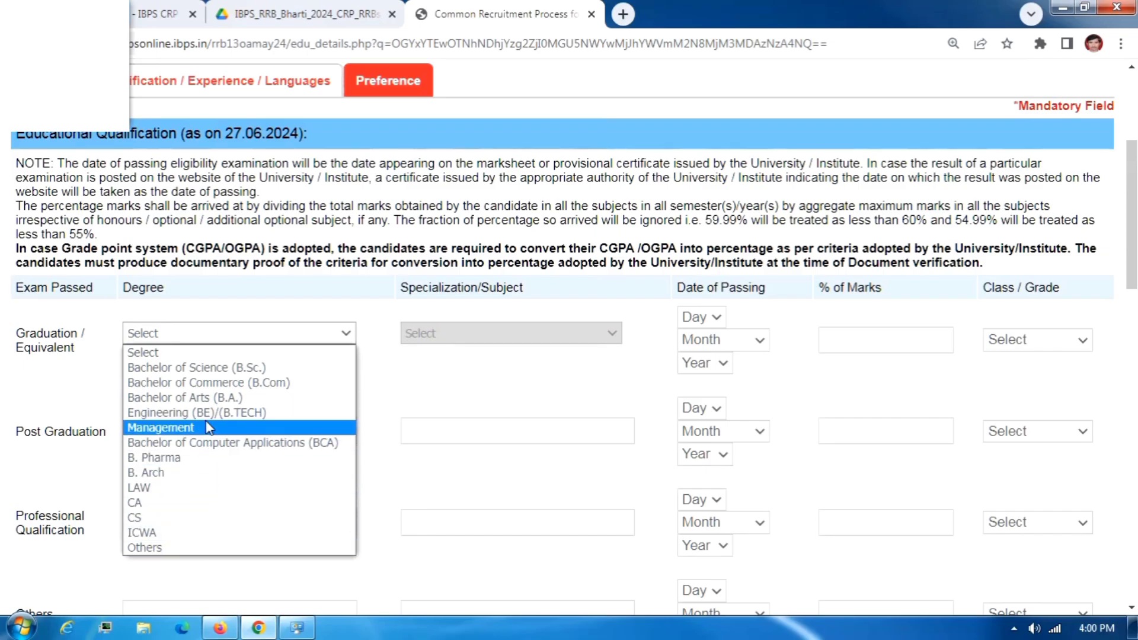
pyautogui.click(264, 389)
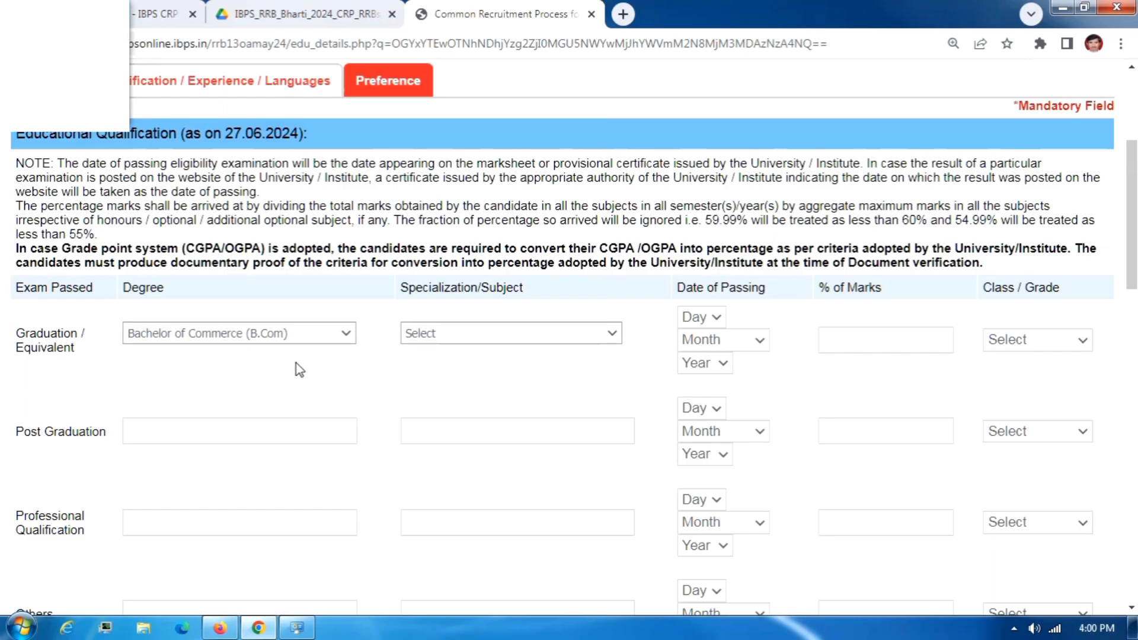
pyautogui.click(294, 335)
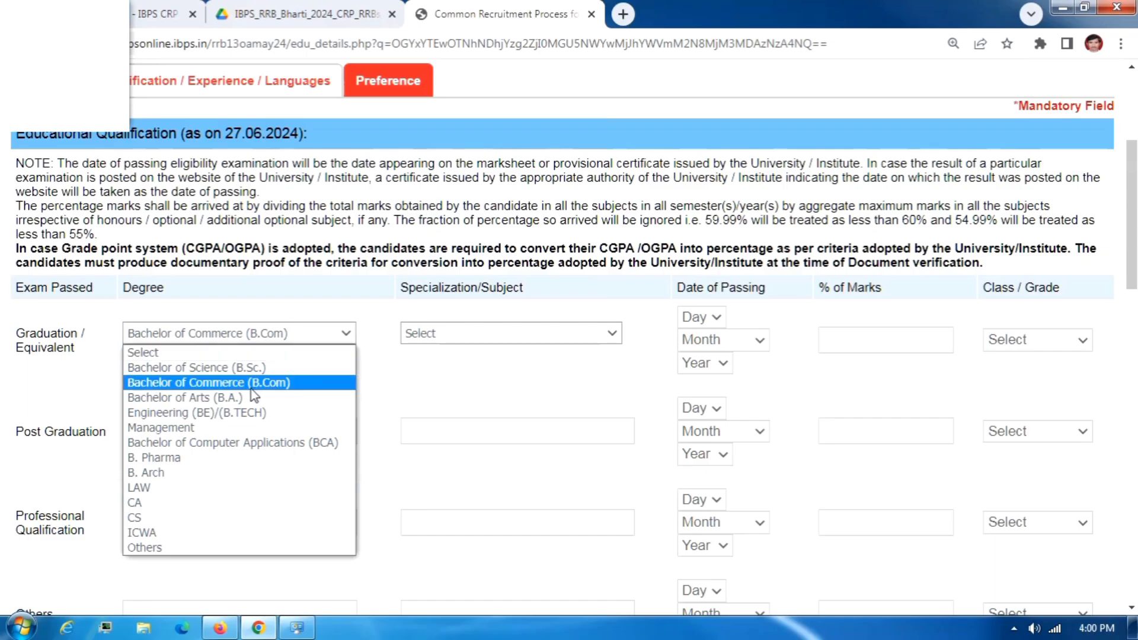
pyautogui.click(371, 391)
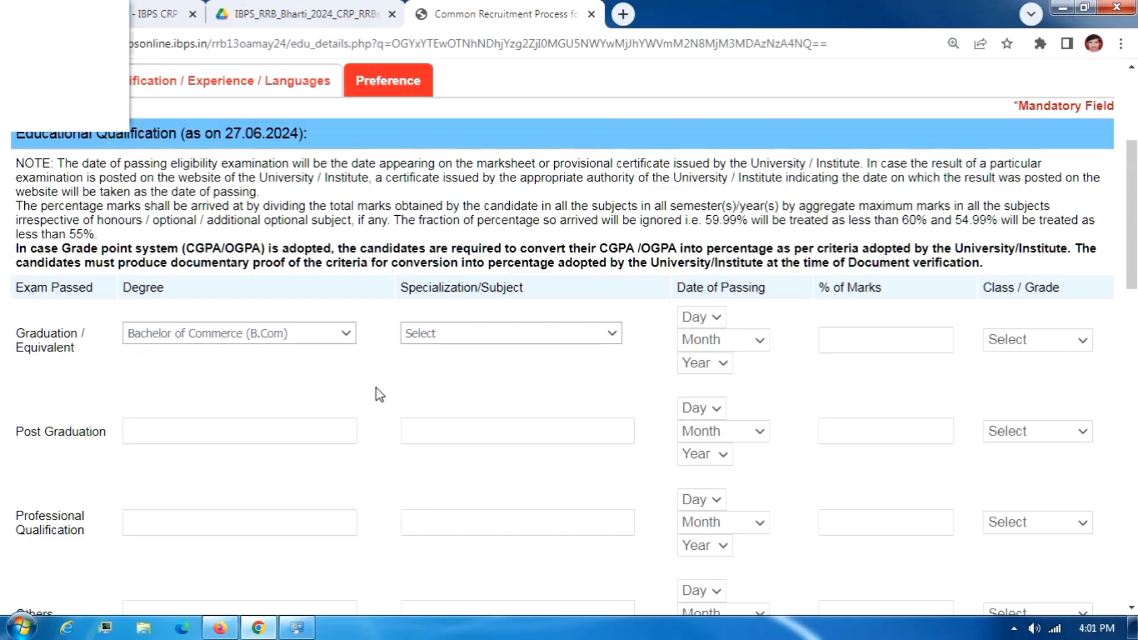
pyautogui.click(436, 344)
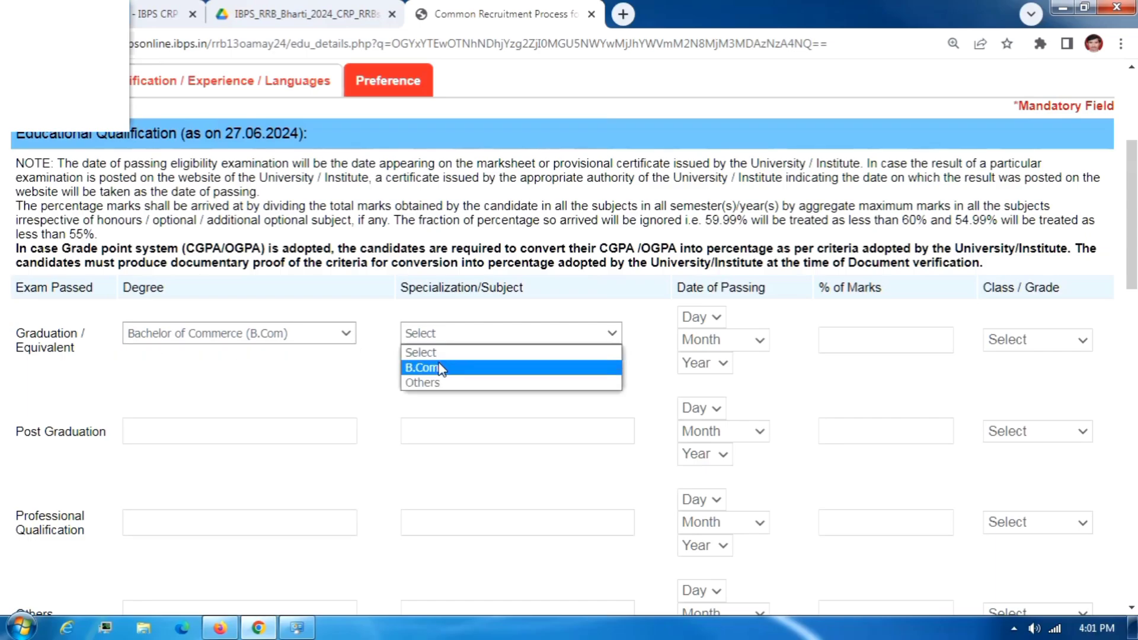
pyautogui.click(441, 368)
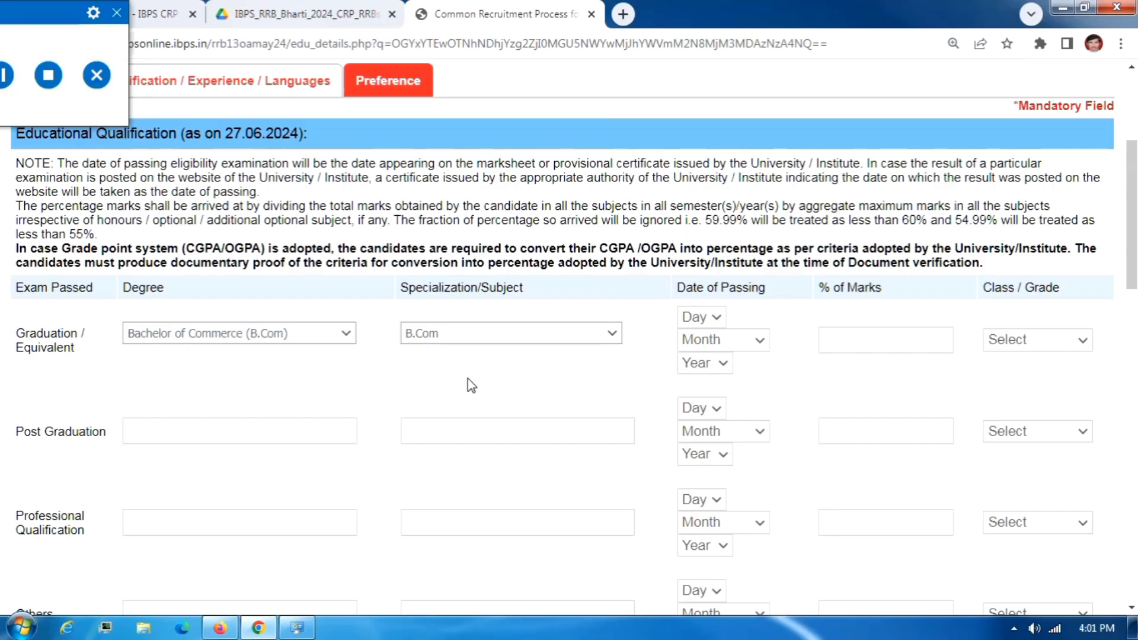
# Set the graduation passing date to 07 July 2013.
pyautogui.click(707, 324)
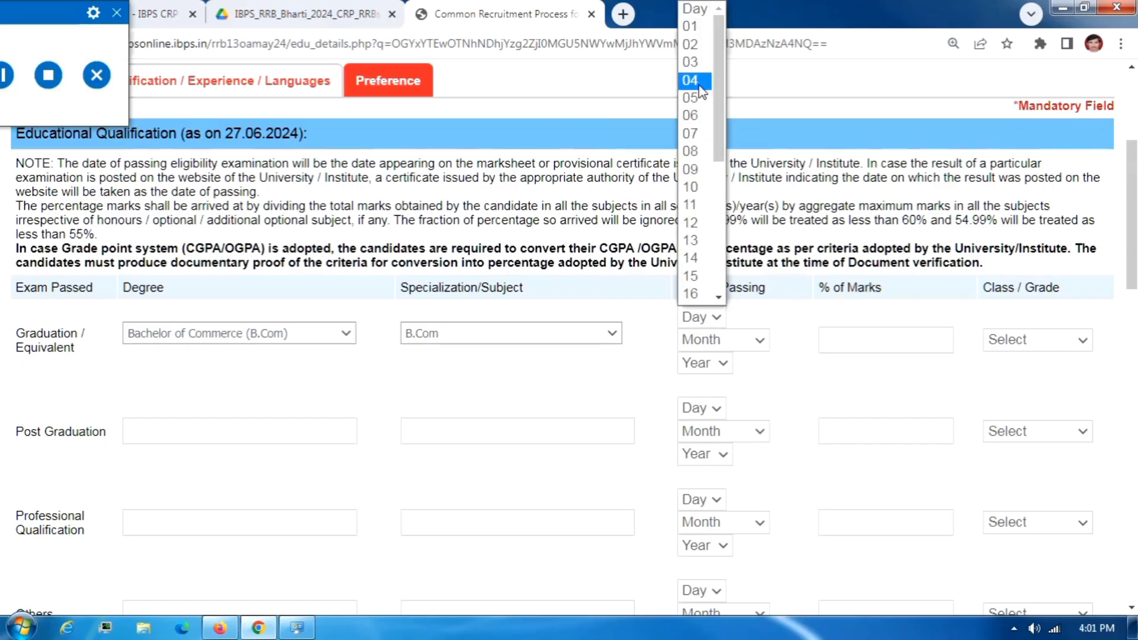
pyautogui.click(692, 134)
pyautogui.click(709, 342)
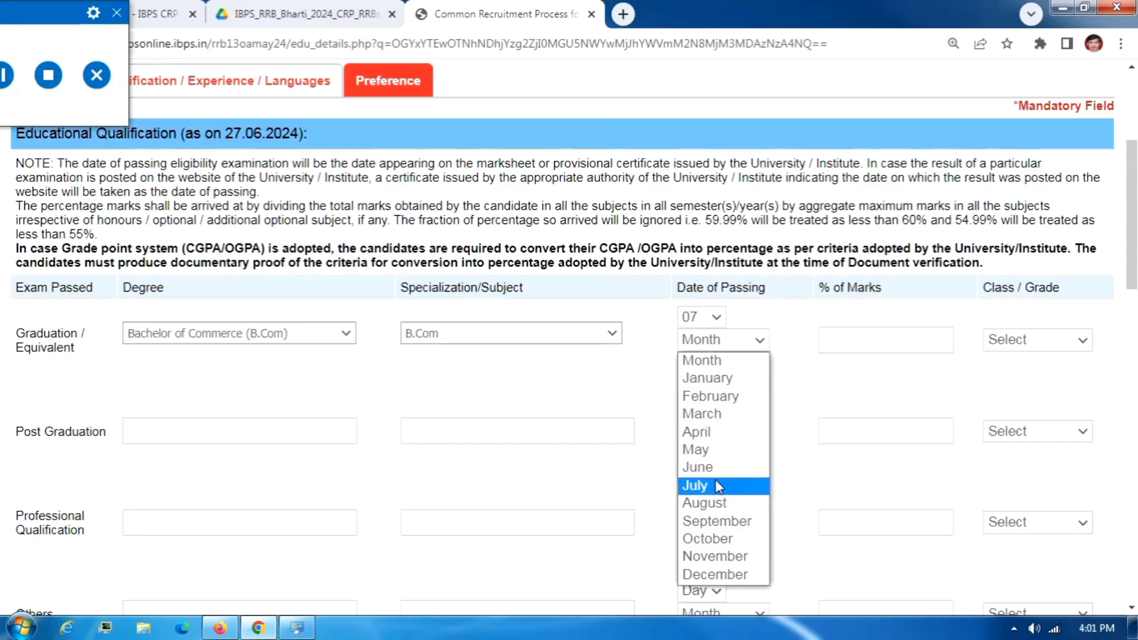
pyautogui.click(699, 486)
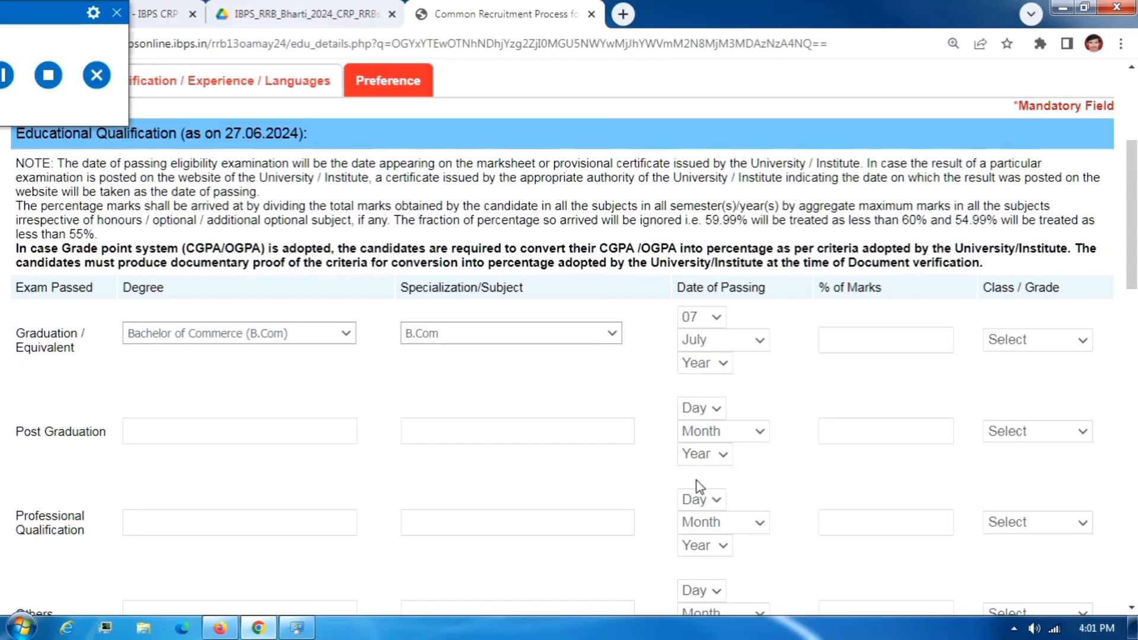
pyautogui.click(705, 363)
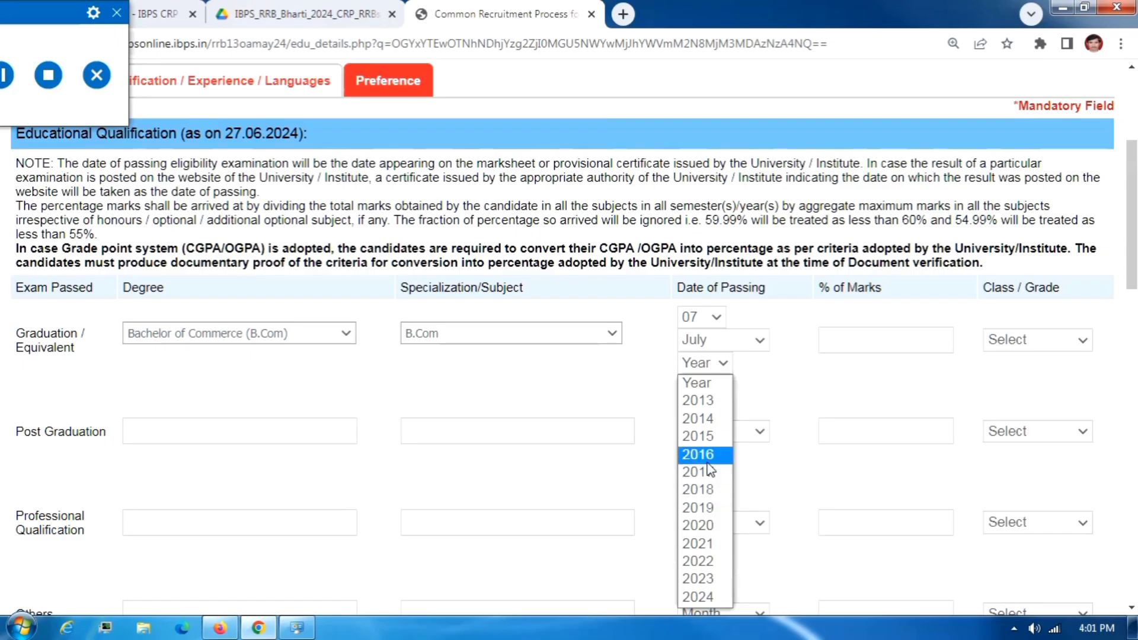
pyautogui.click(699, 401)
# Enter 65.00 as the graduation percentage of marks and pick First Class grade.
pyautogui.click(875, 339)
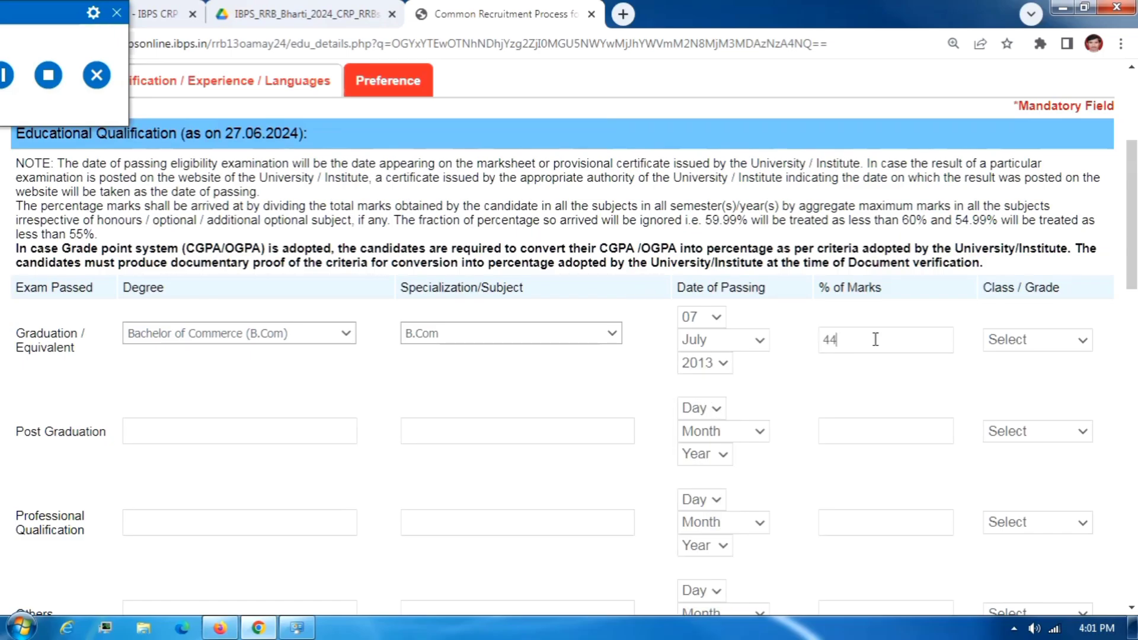
pyautogui.write('44.40')
pyautogui.click(1008, 341)
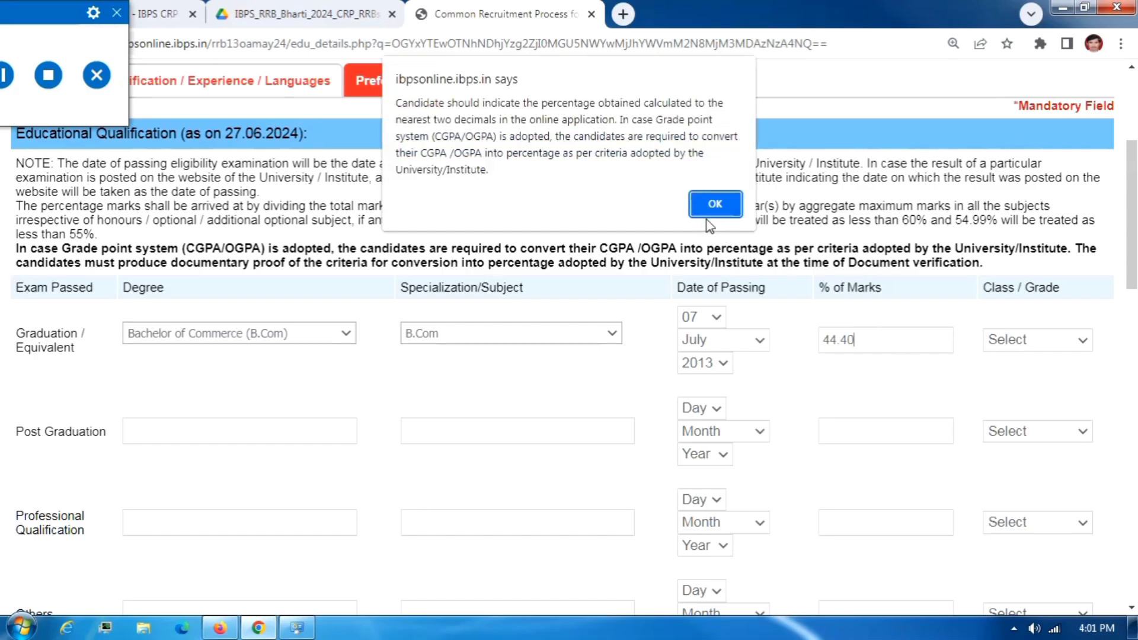
pyautogui.click(708, 216)
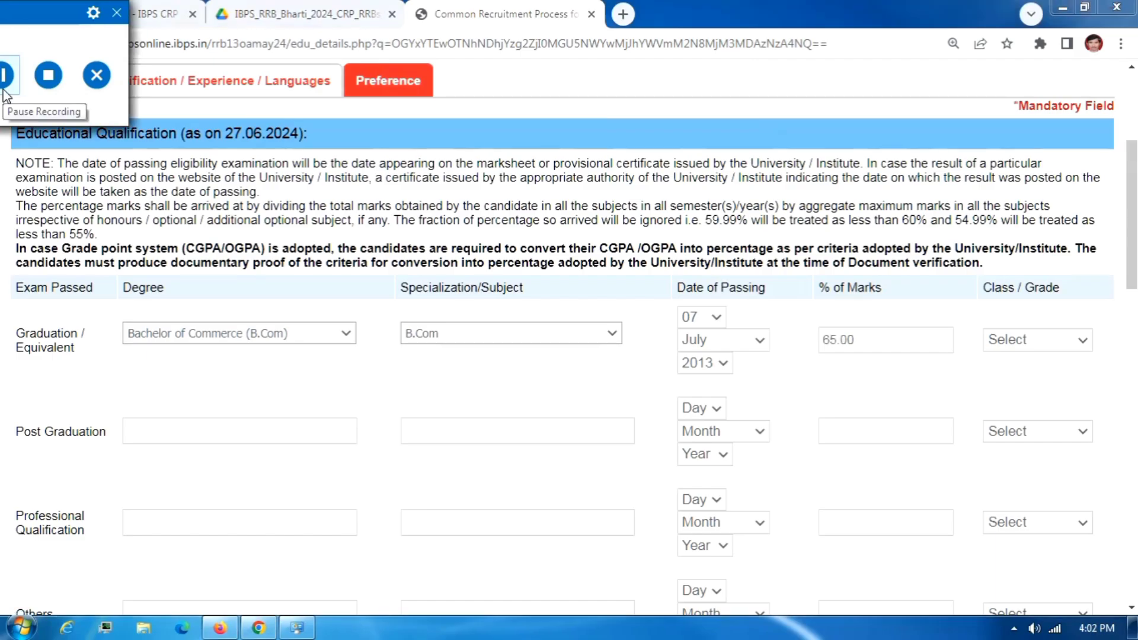
pyautogui.click(857, 340)
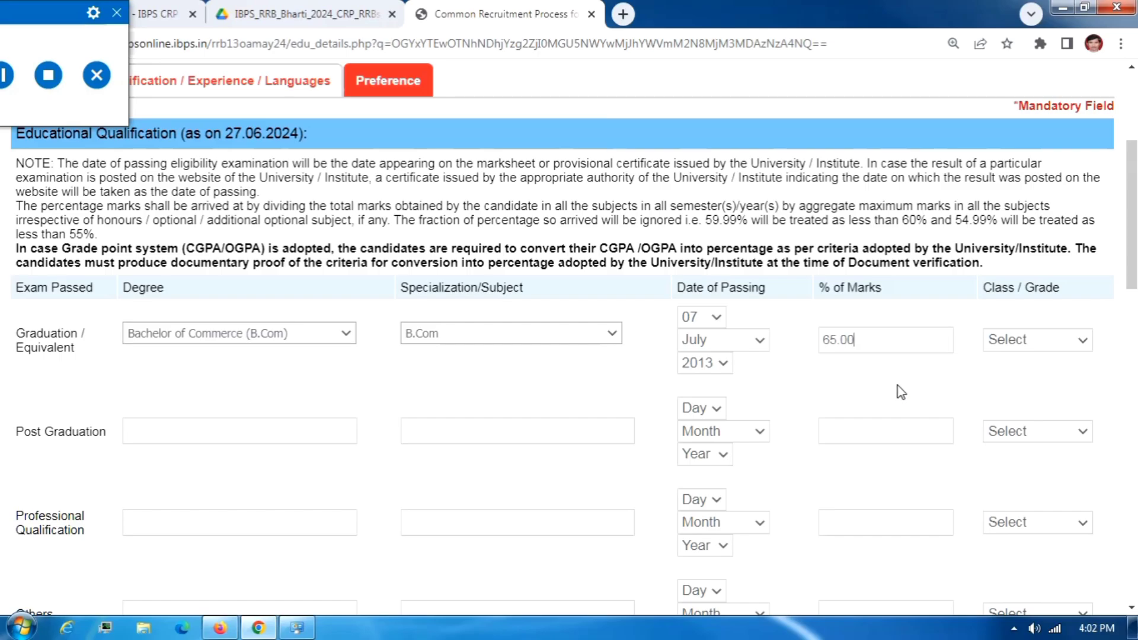
pyautogui.click(996, 343)
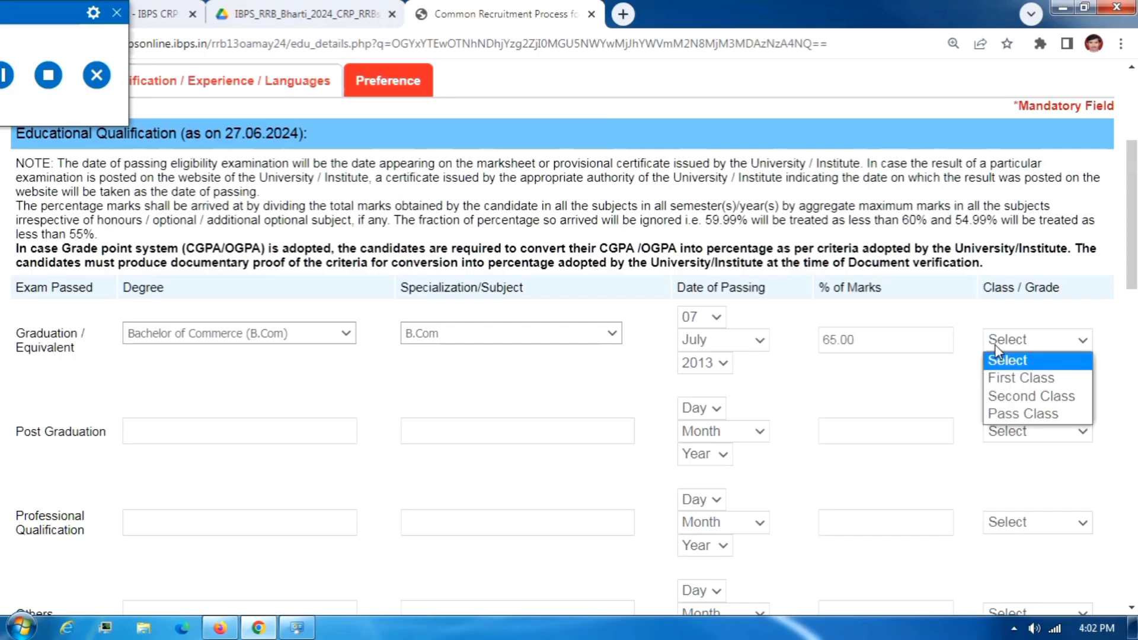
pyautogui.click(1015, 379)
# Answer Yes to computer knowledge with MS CIT as the details.
pyautogui.scroll(-1, 5, 461)
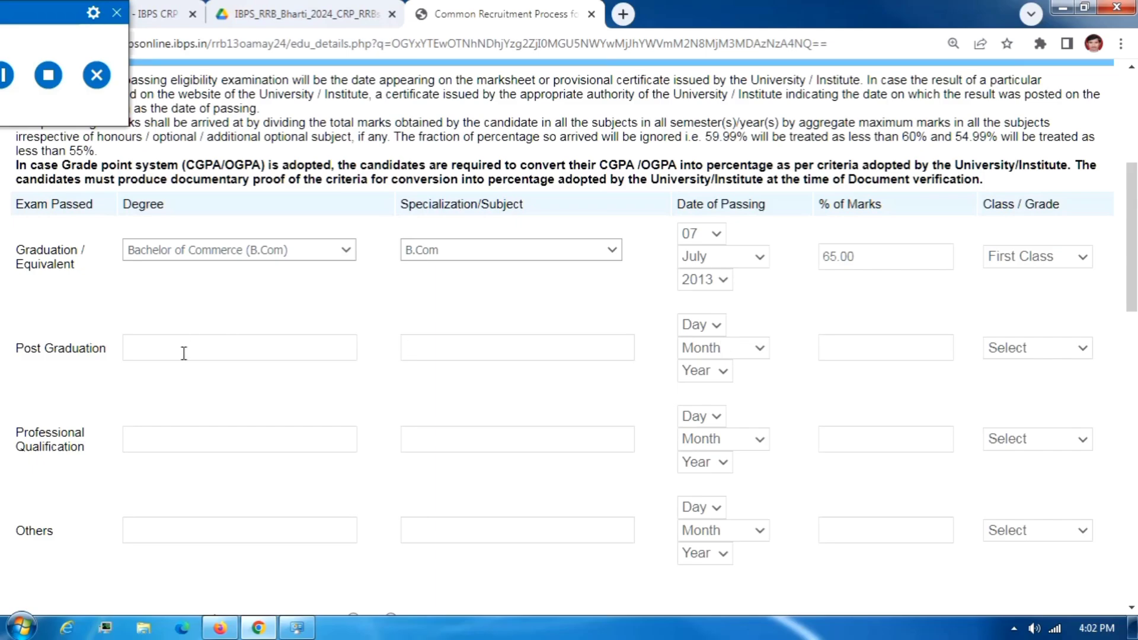
pyautogui.scroll(-4, 184, 351)
pyautogui.scroll(-1, 133, 401)
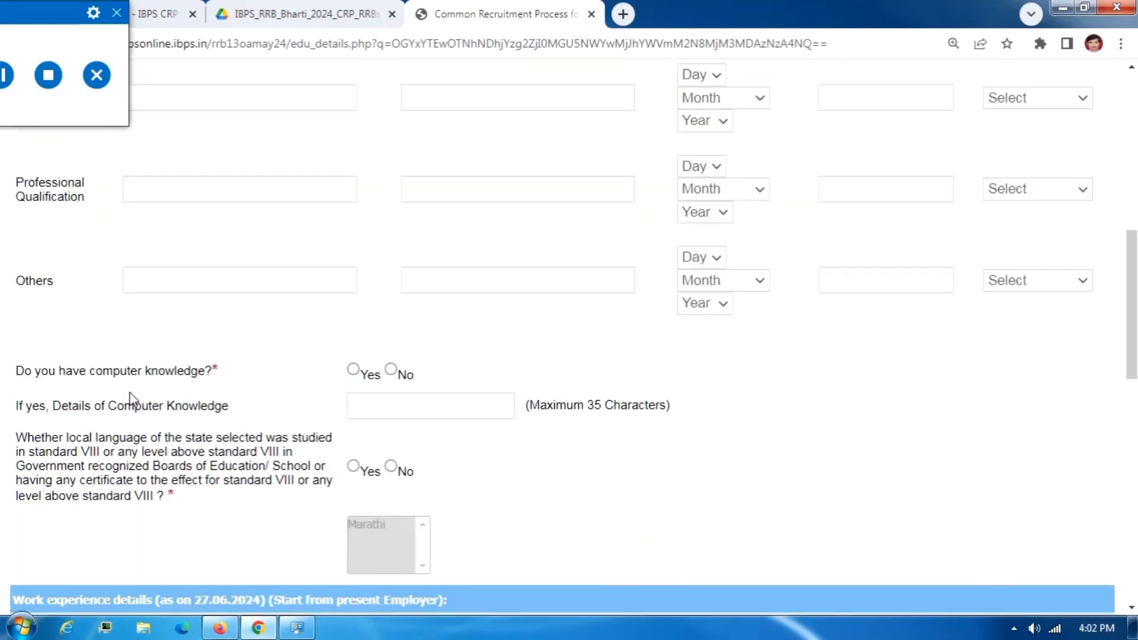
pyautogui.scroll(-3, 307, 331)
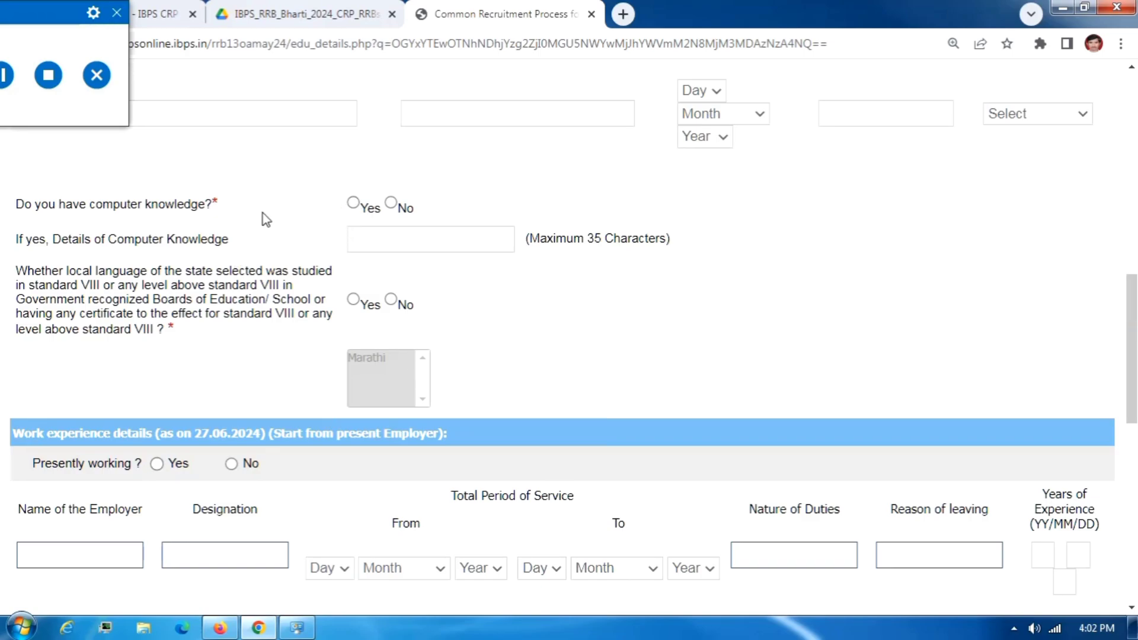
pyautogui.click(354, 203)
pyautogui.click(424, 239)
pyautogui.write('MS CIT')
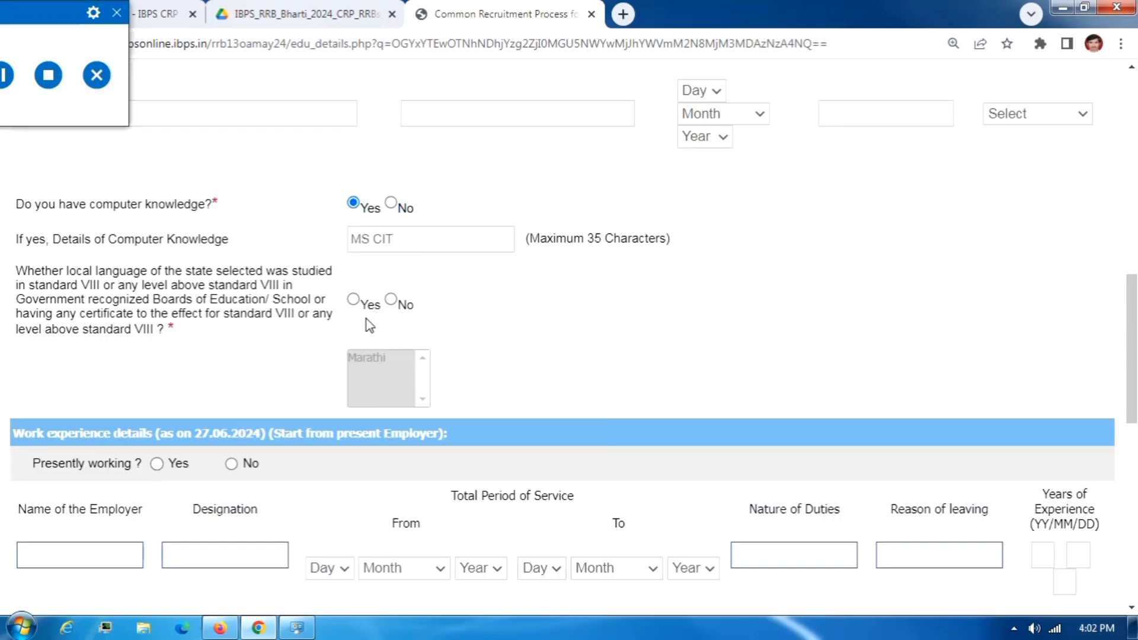
# Answer Yes to the local-language question and select Marathi.
pyautogui.click(354, 301)
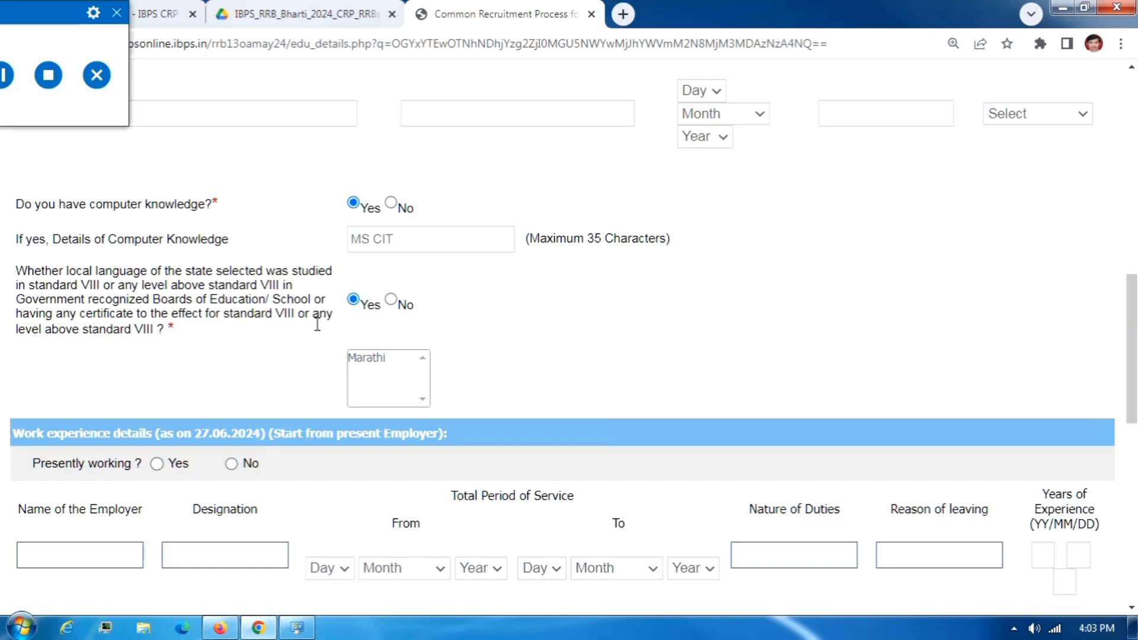
pyautogui.click(380, 360)
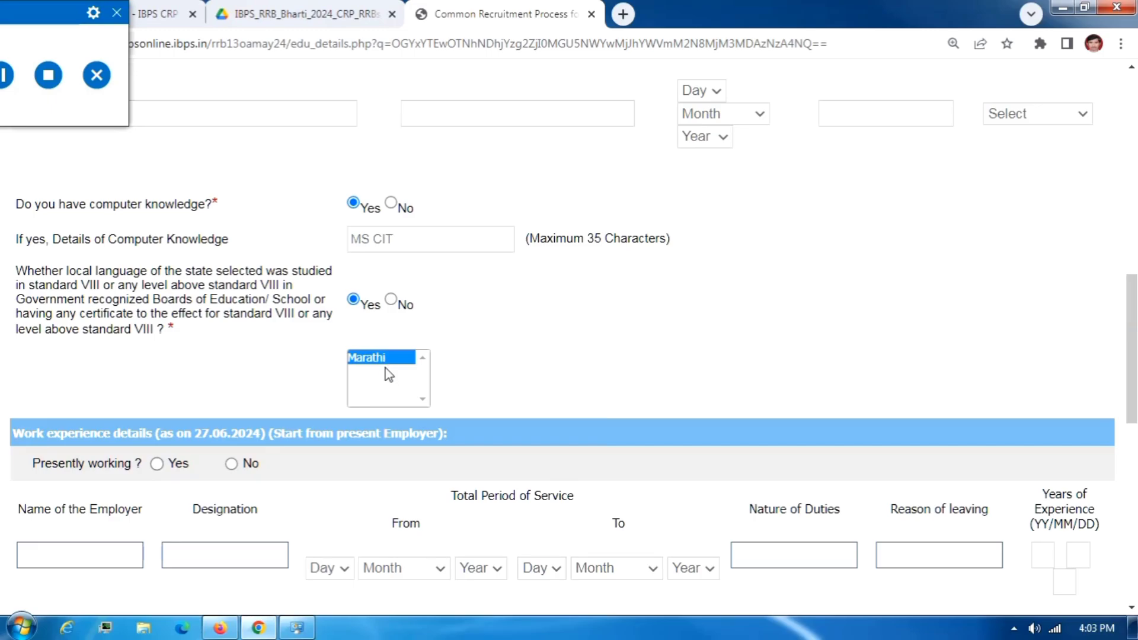
pyautogui.scroll(-3, 385, 368)
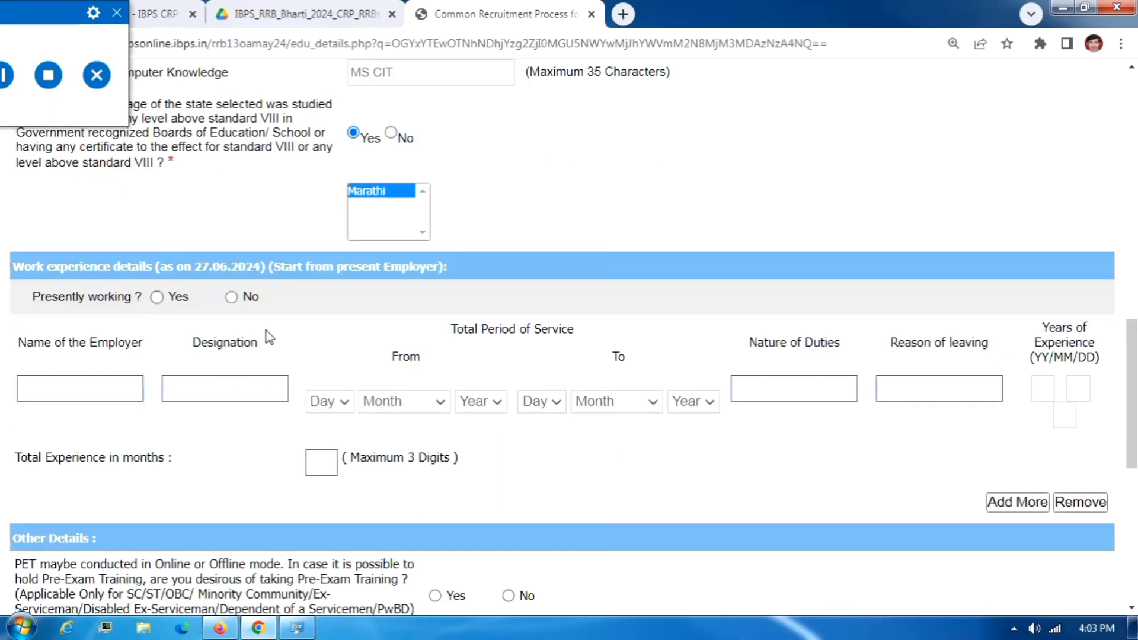
pyautogui.scroll(-2, 266, 331)
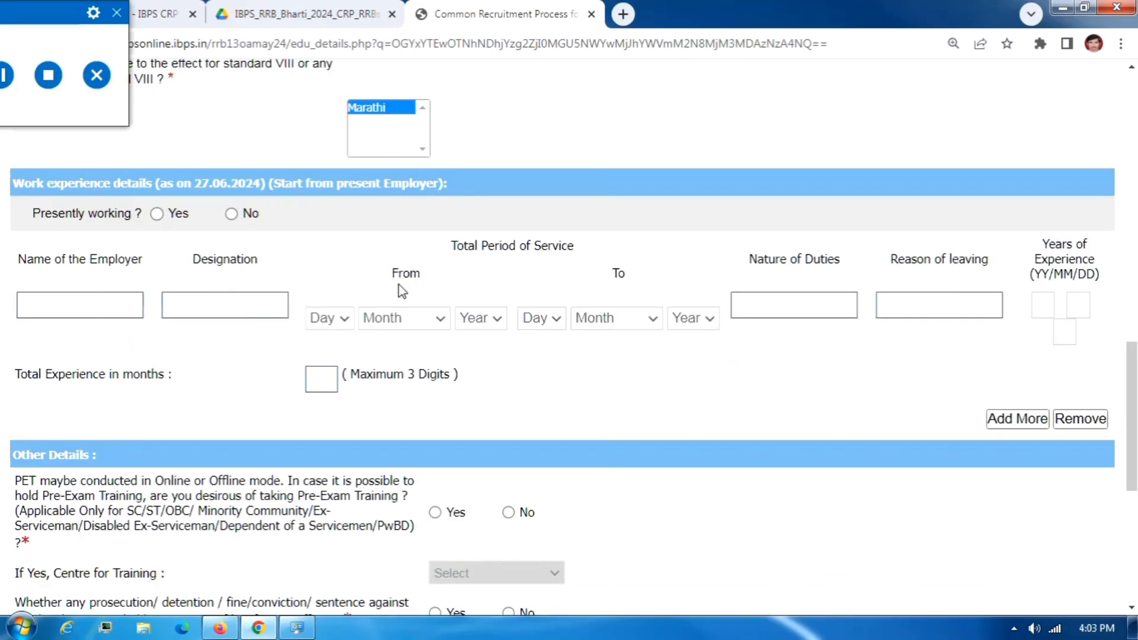
pyautogui.click(4, 85)
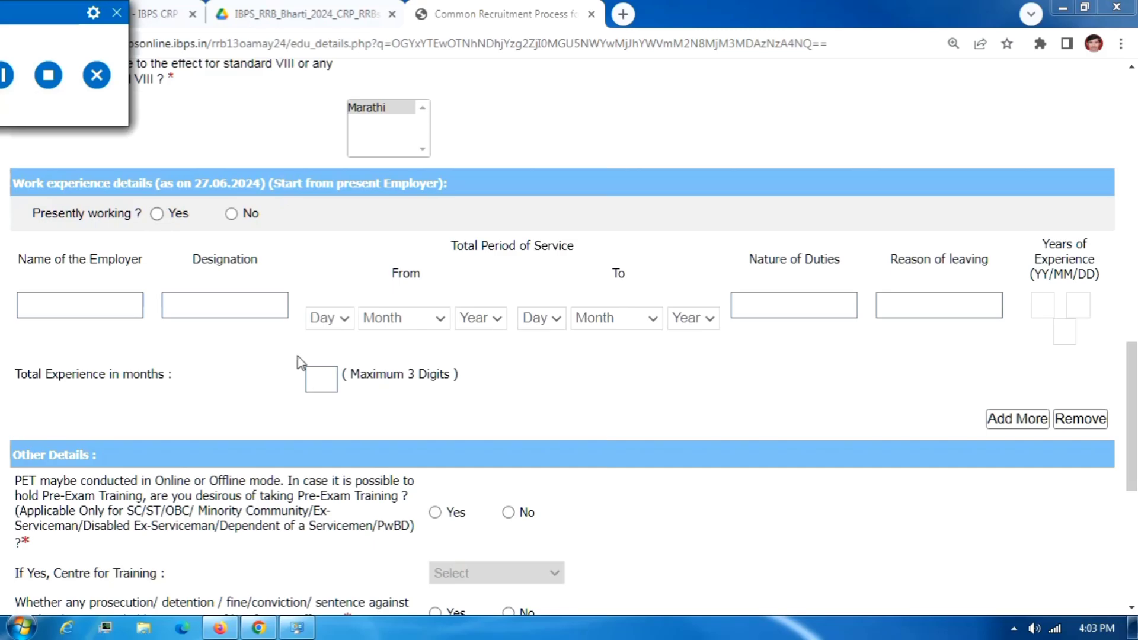
pyautogui.click(403, 437)
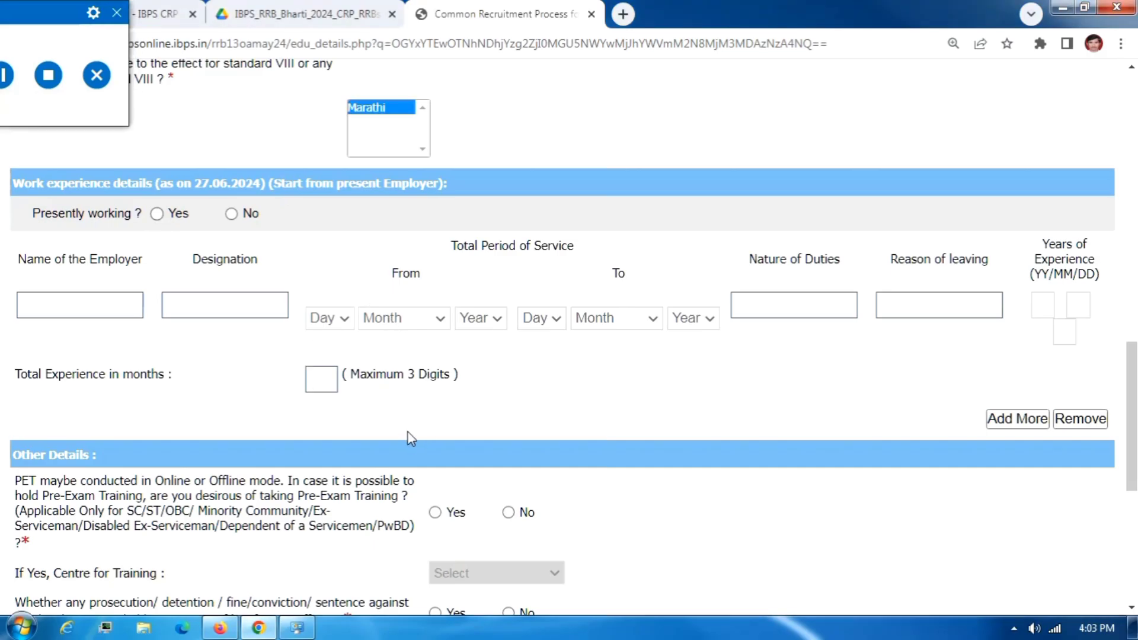
pyautogui.scroll(-3, 406, 424)
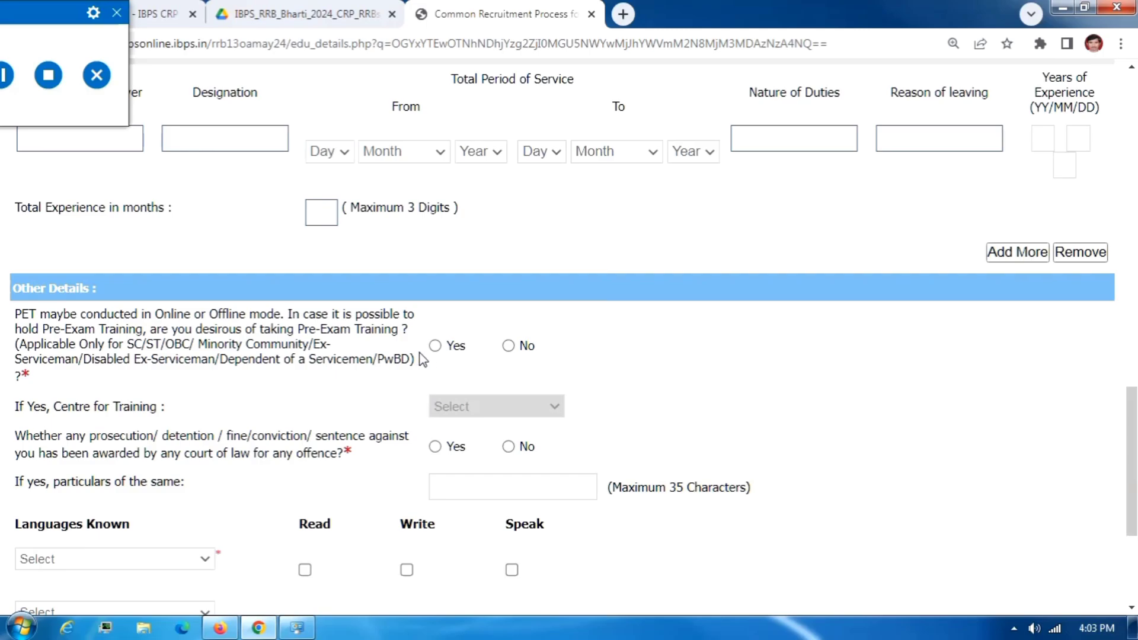
# Opt in to pre-exam training and choose Nagpur as the training centre.
pyautogui.click(436, 346)
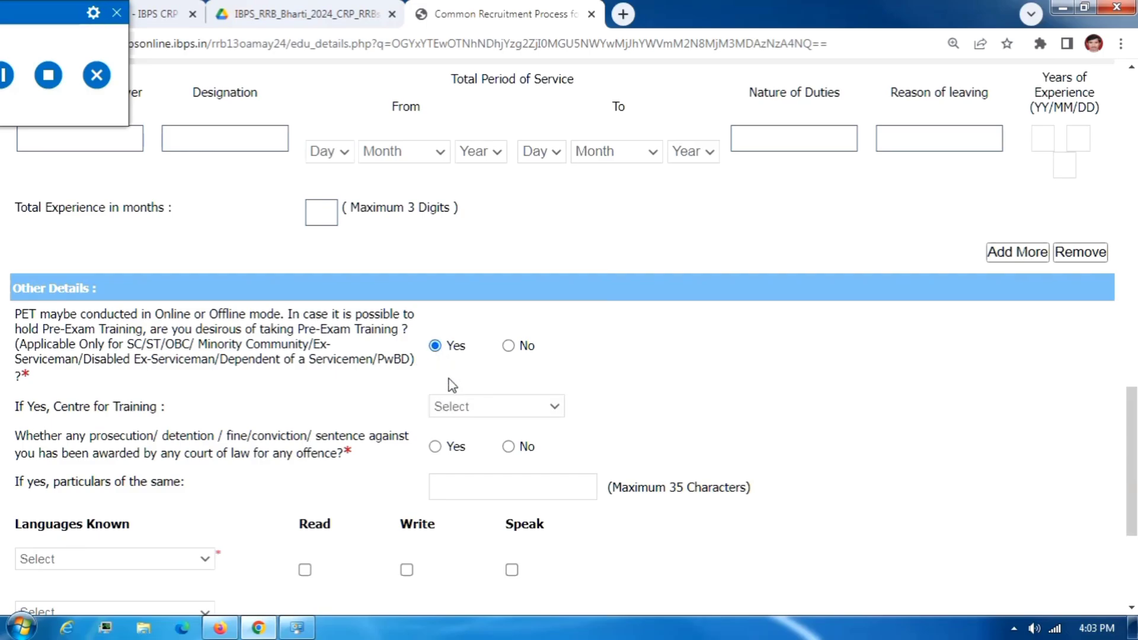
pyautogui.click(465, 409)
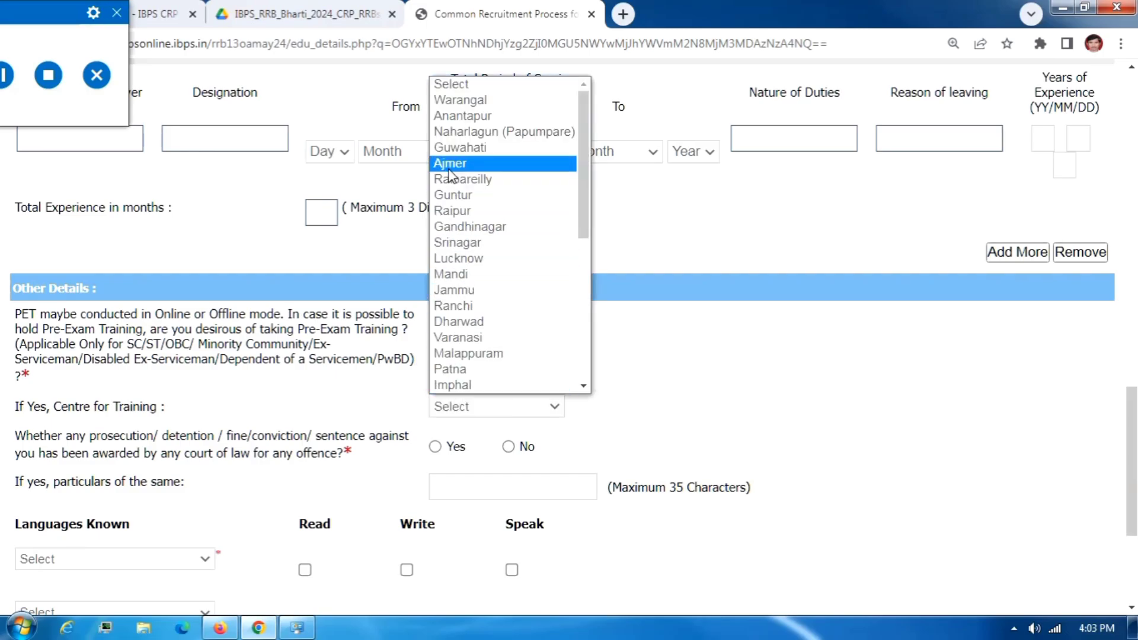
pyautogui.scroll(-1, 486, 342)
pyautogui.scroll(-3, 486, 339)
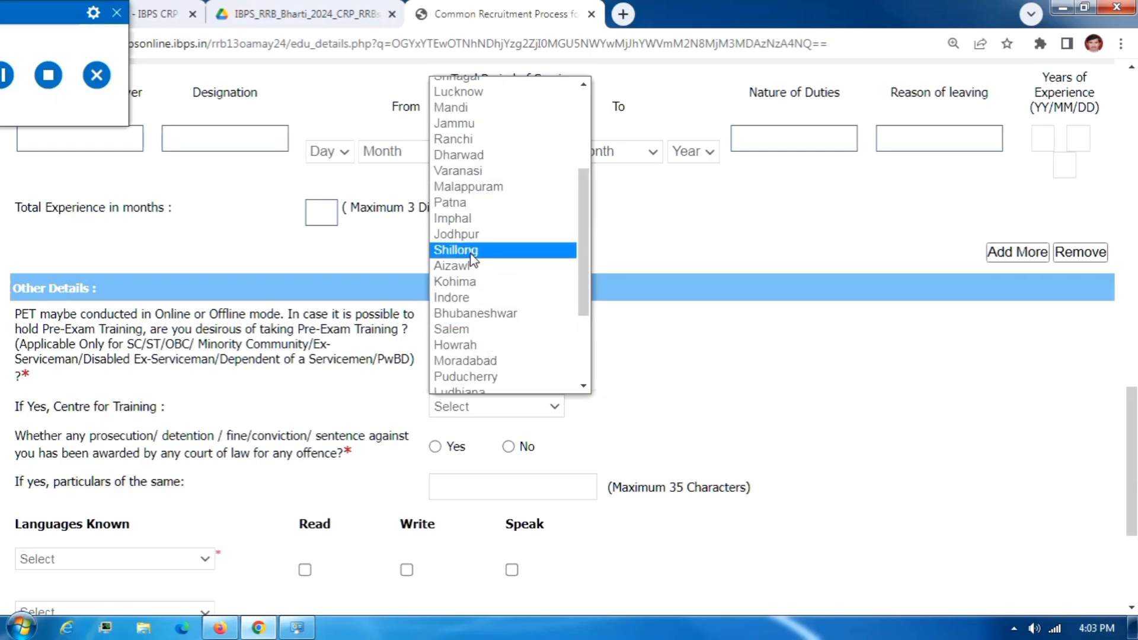
pyautogui.scroll(-3, 471, 303)
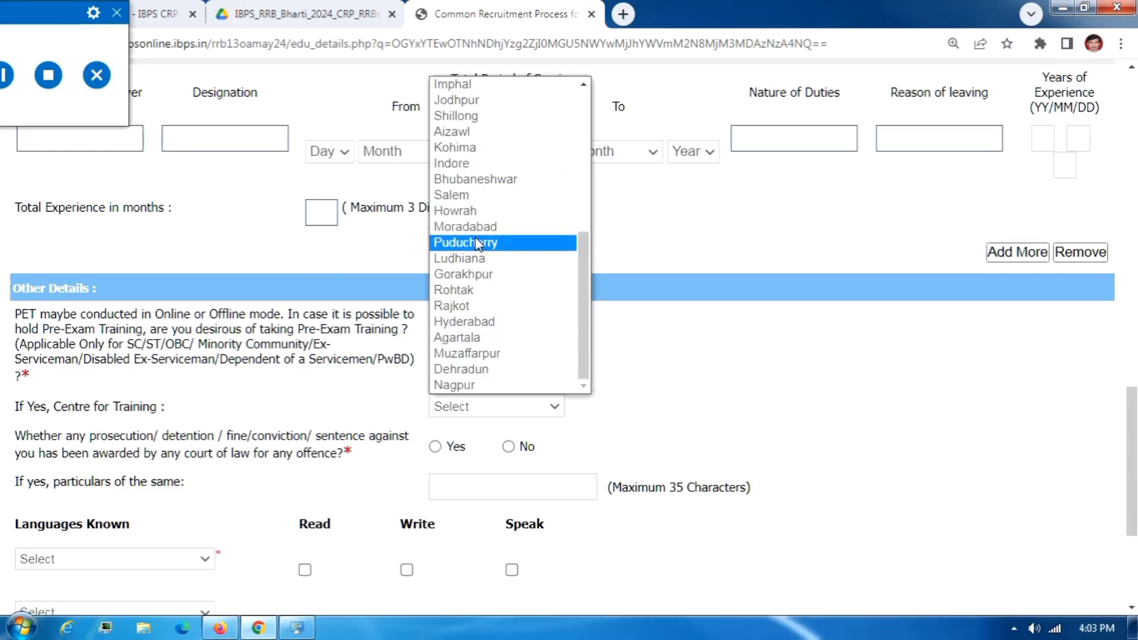
pyautogui.press('n')
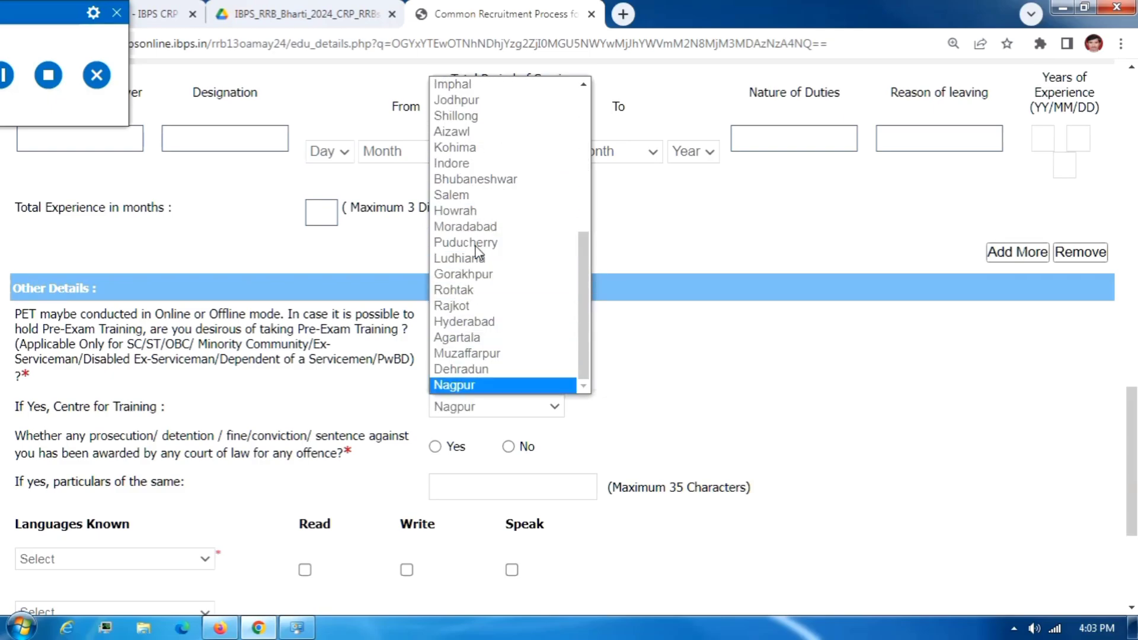
pyautogui.click(481, 386)
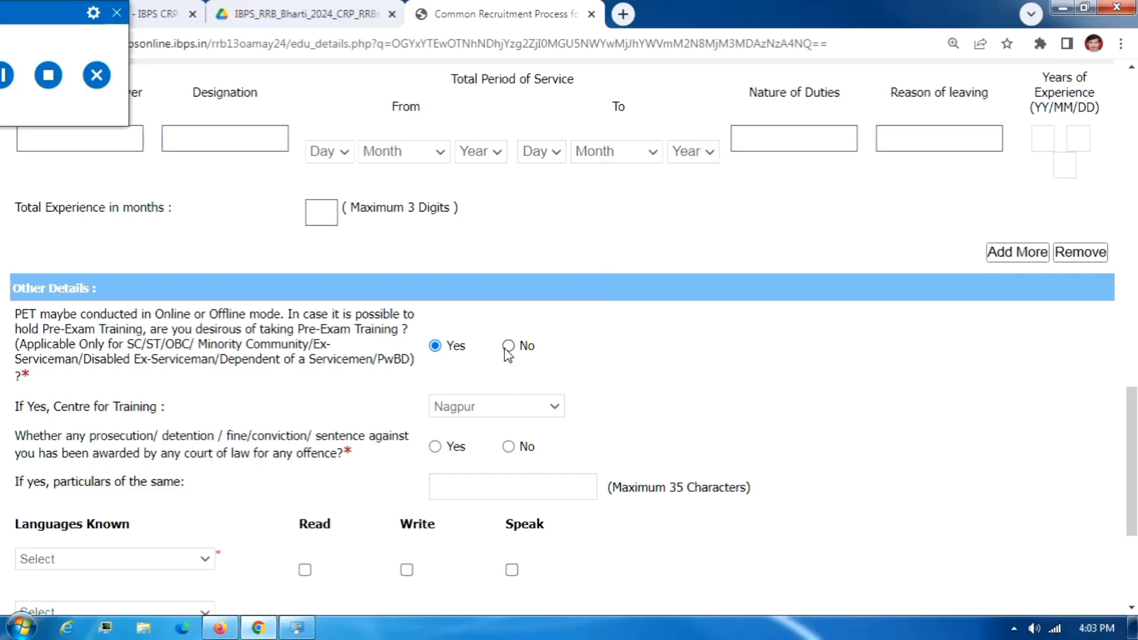
pyautogui.scroll(-3, 510, 445)
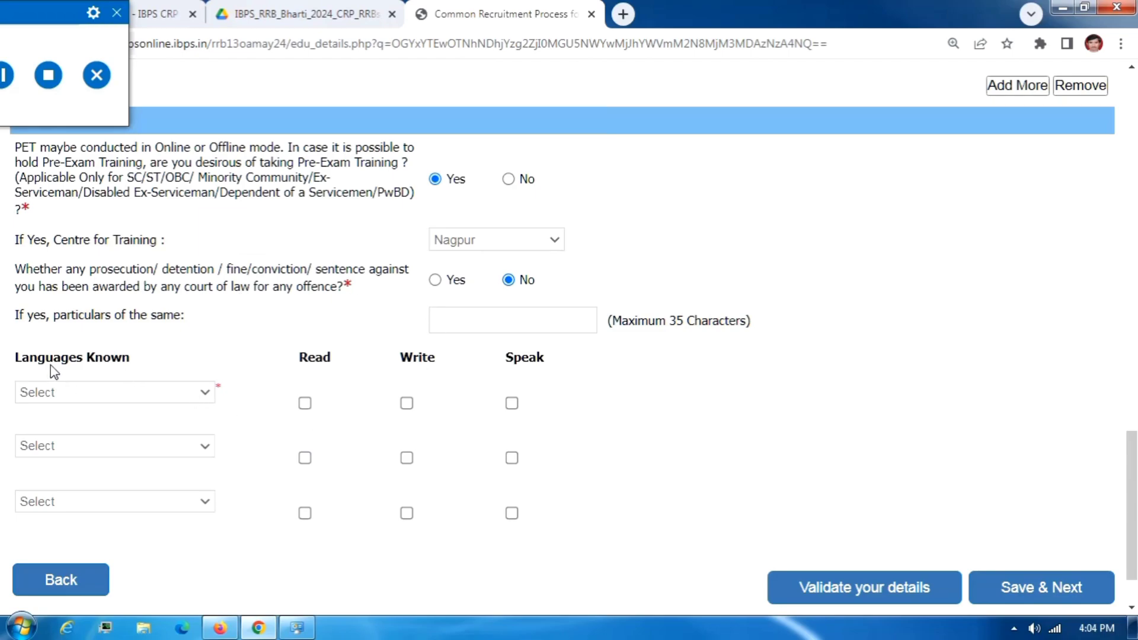
# Add English and Hindi as known languages, each marked read, write and speak.
pyautogui.click(39, 396)
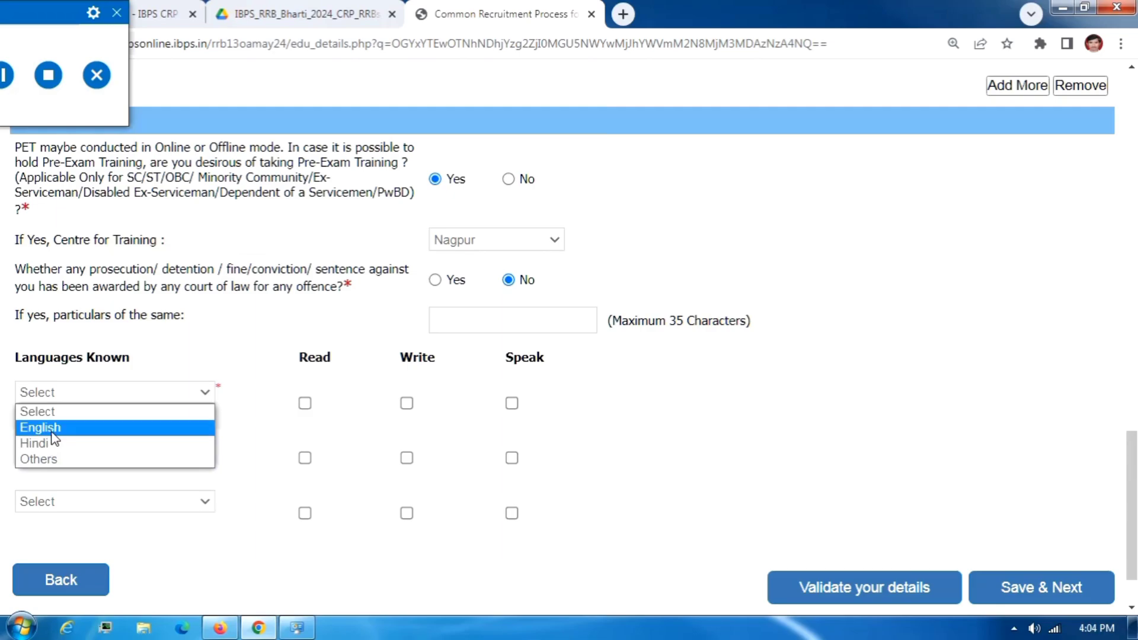
pyautogui.click(52, 433)
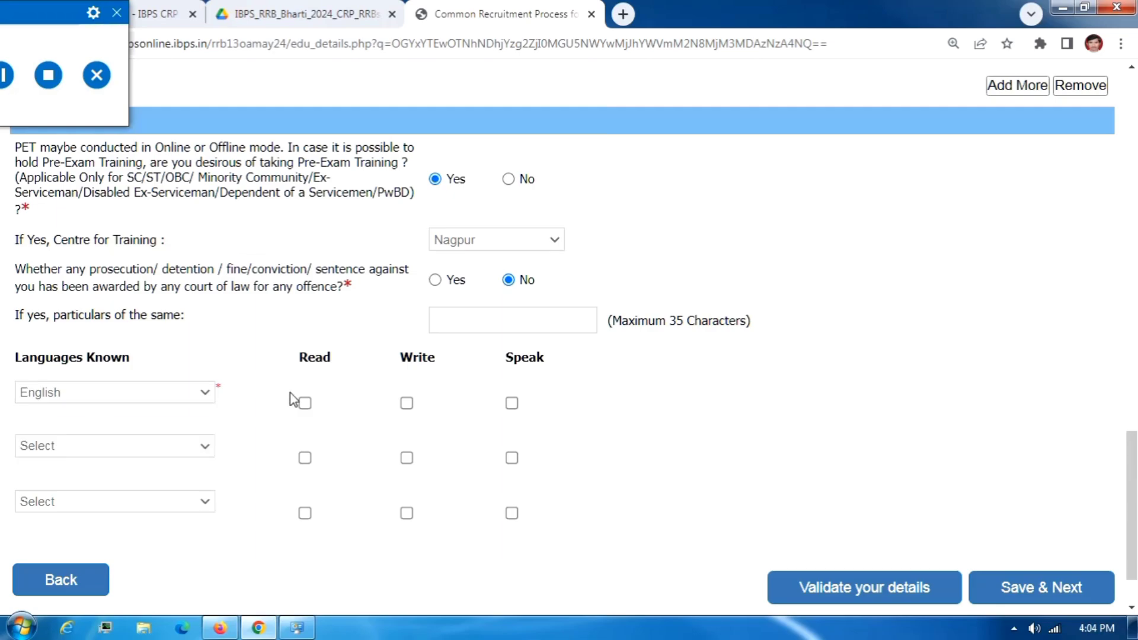
pyautogui.click(407, 405)
pyautogui.click(512, 405)
pyautogui.click(50, 449)
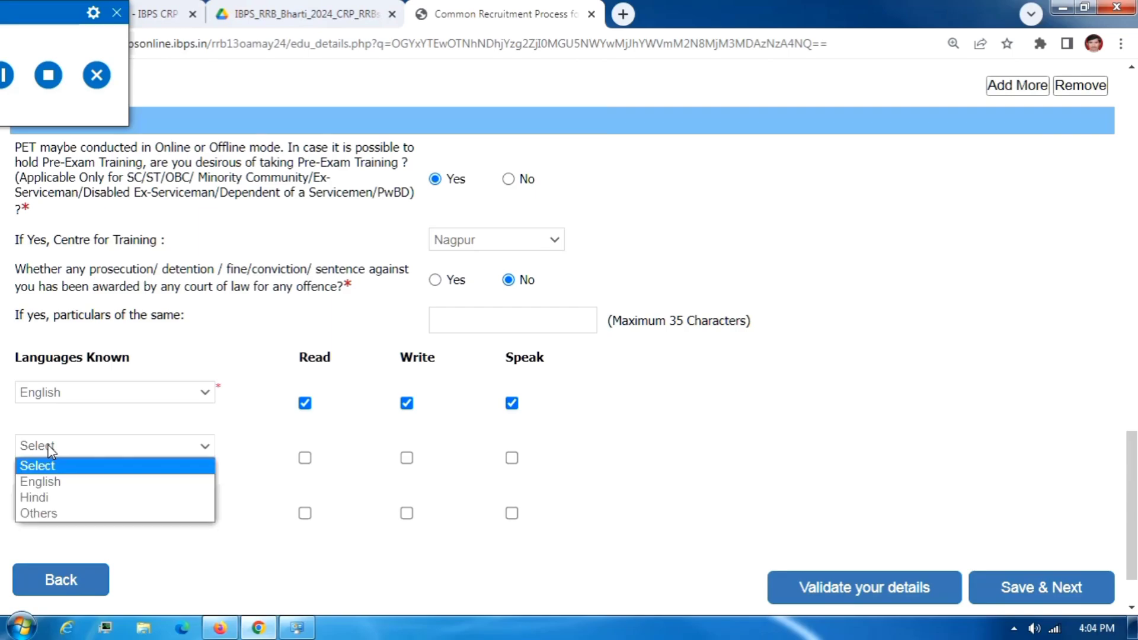
pyautogui.click(89, 497)
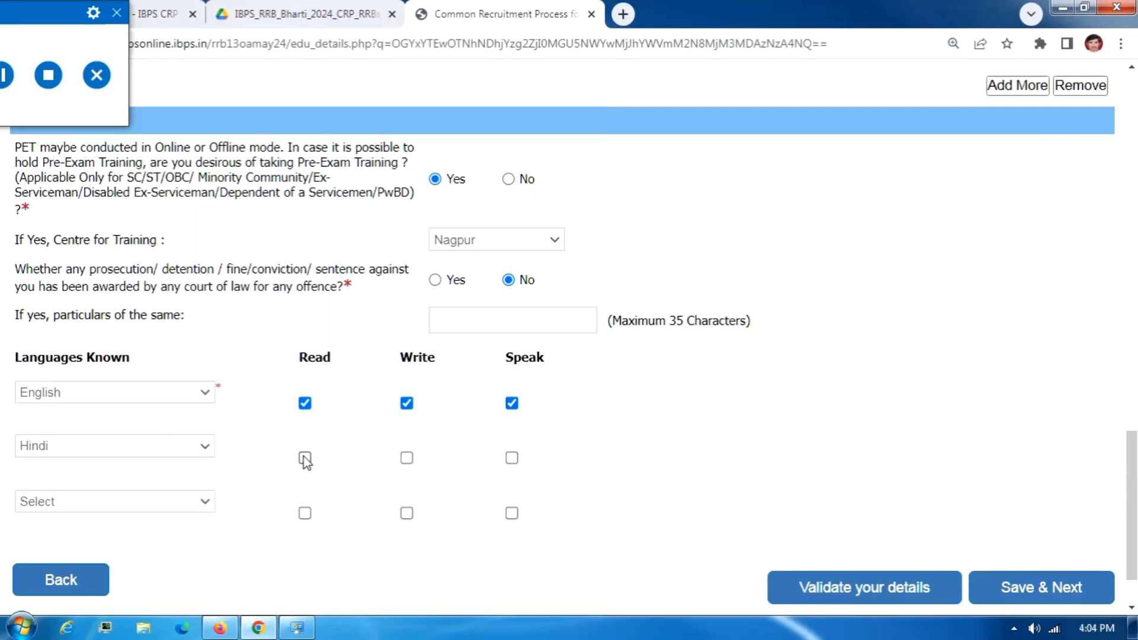
pyautogui.click(407, 459)
pyautogui.click(512, 458)
# Add Others as MARATHI with read, write and speak, and save the languages.
pyautogui.click(104, 504)
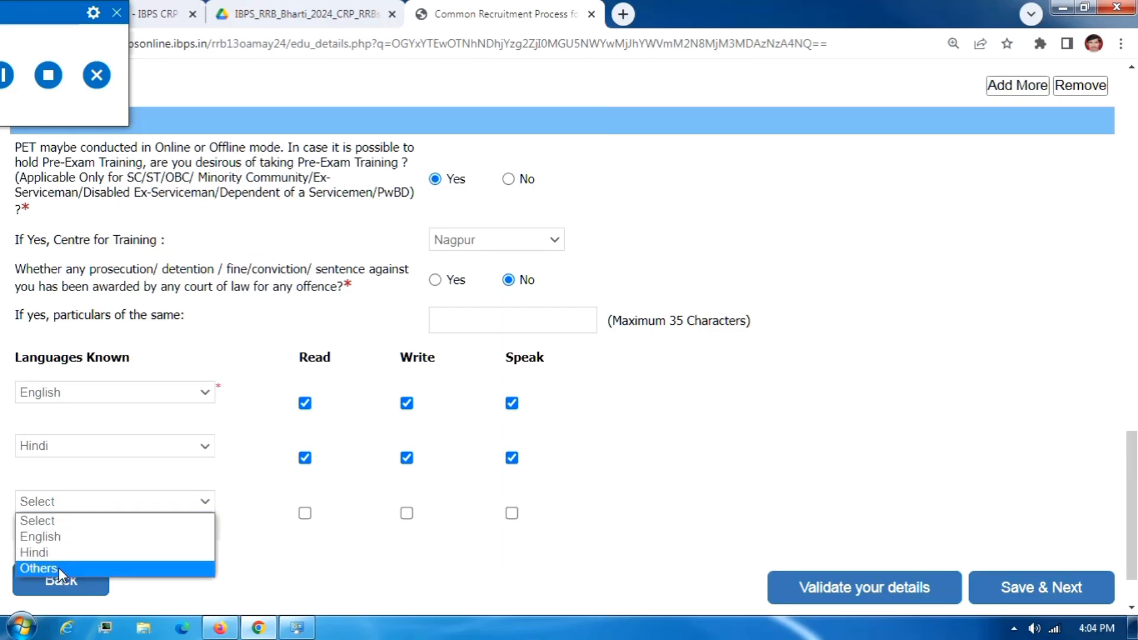
pyautogui.click(59, 568)
pyautogui.click(102, 530)
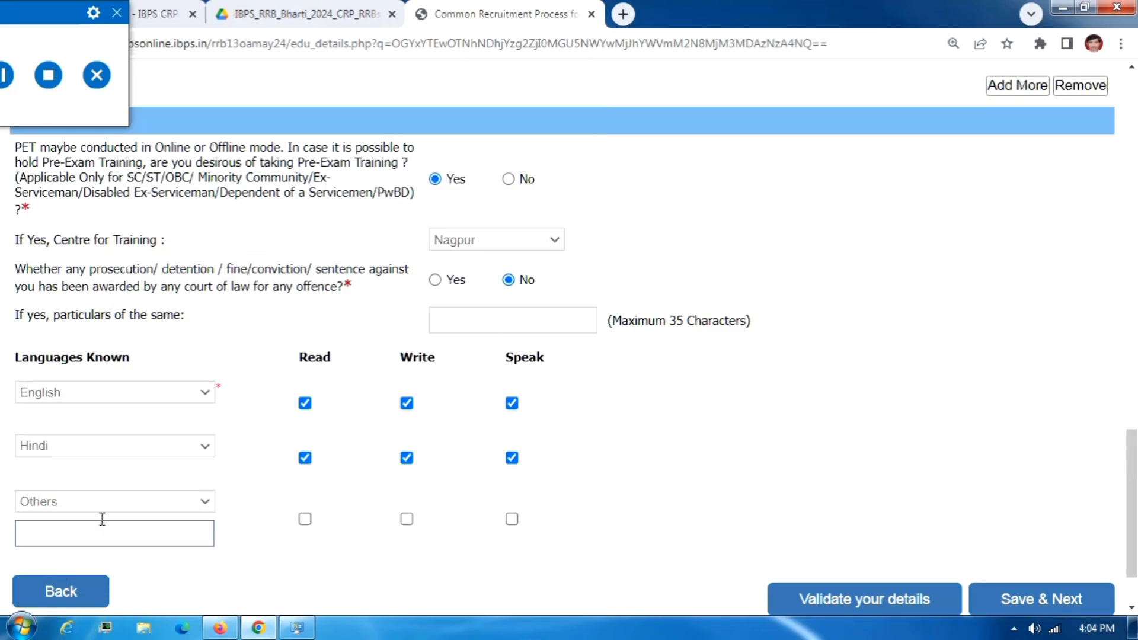
pyautogui.write('MARATHI')
pyautogui.click(306, 522)
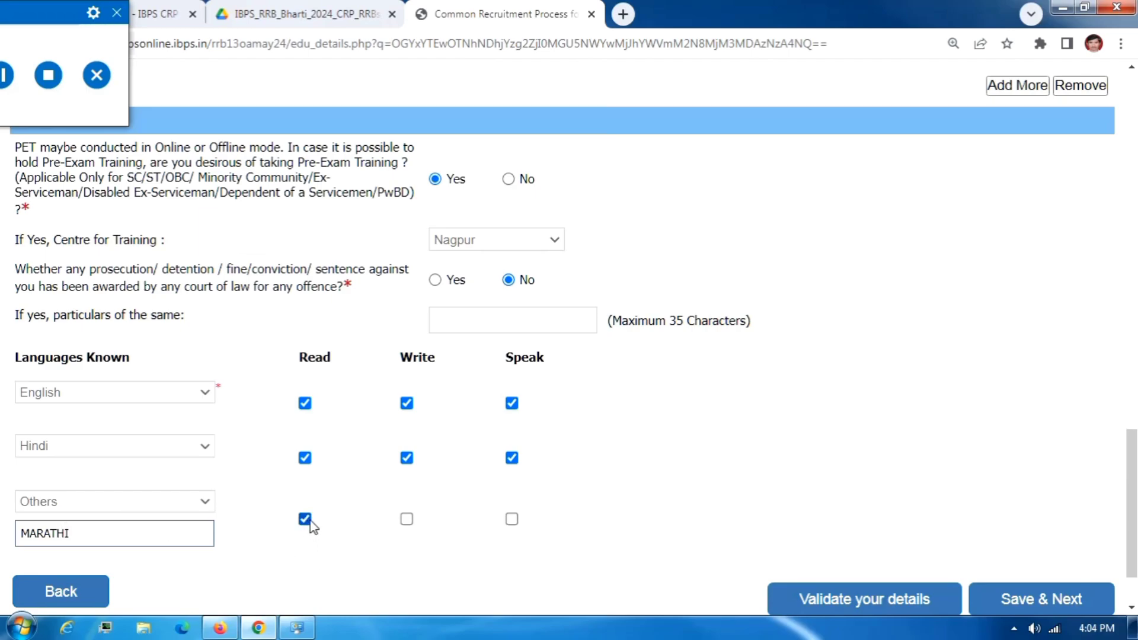
pyautogui.click(408, 523)
pyautogui.click(511, 520)
pyautogui.scroll(-3, 949, 557)
pyautogui.click(1038, 527)
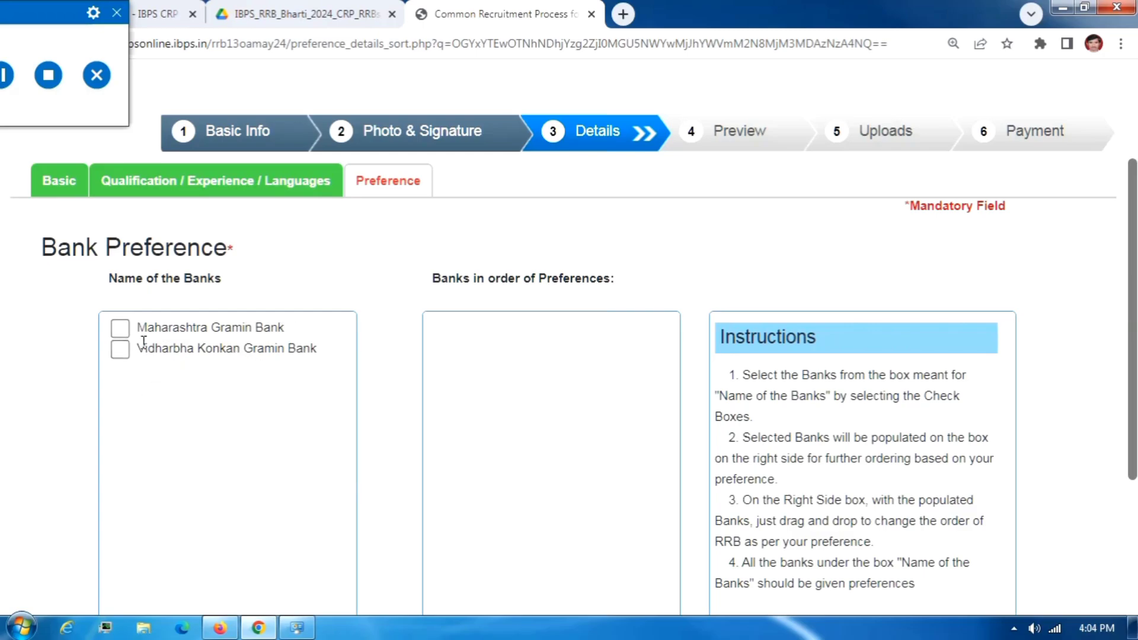
# Select Maharashtra Gramin Bank and Vidharbha Konkan Gramin Bank as preferences and save.
pyautogui.click(119, 328)
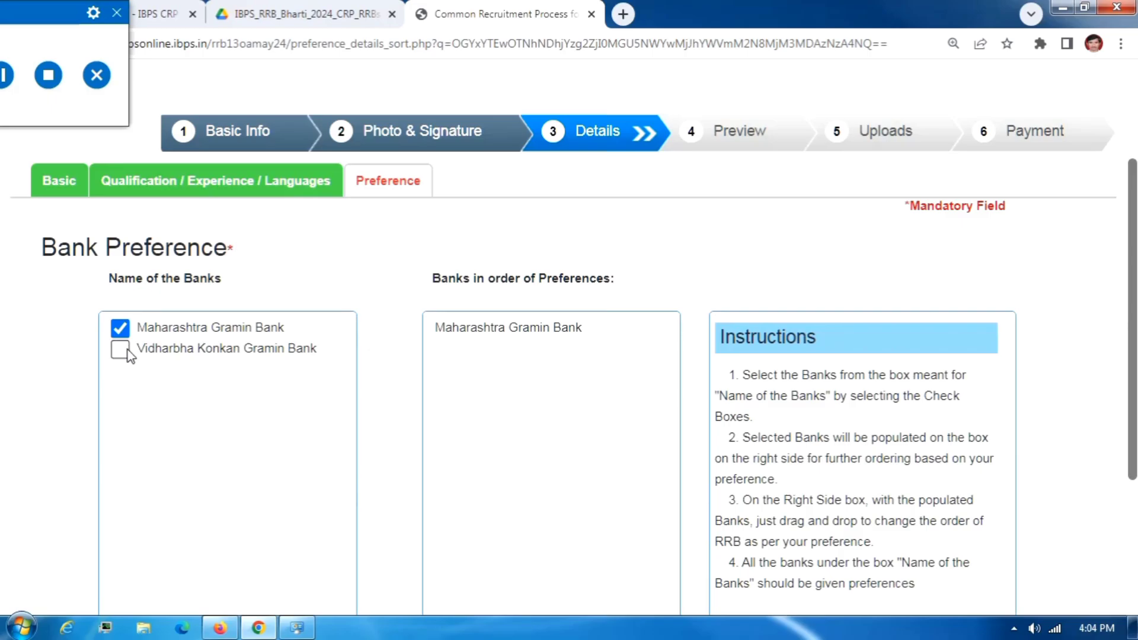
pyautogui.click(119, 350)
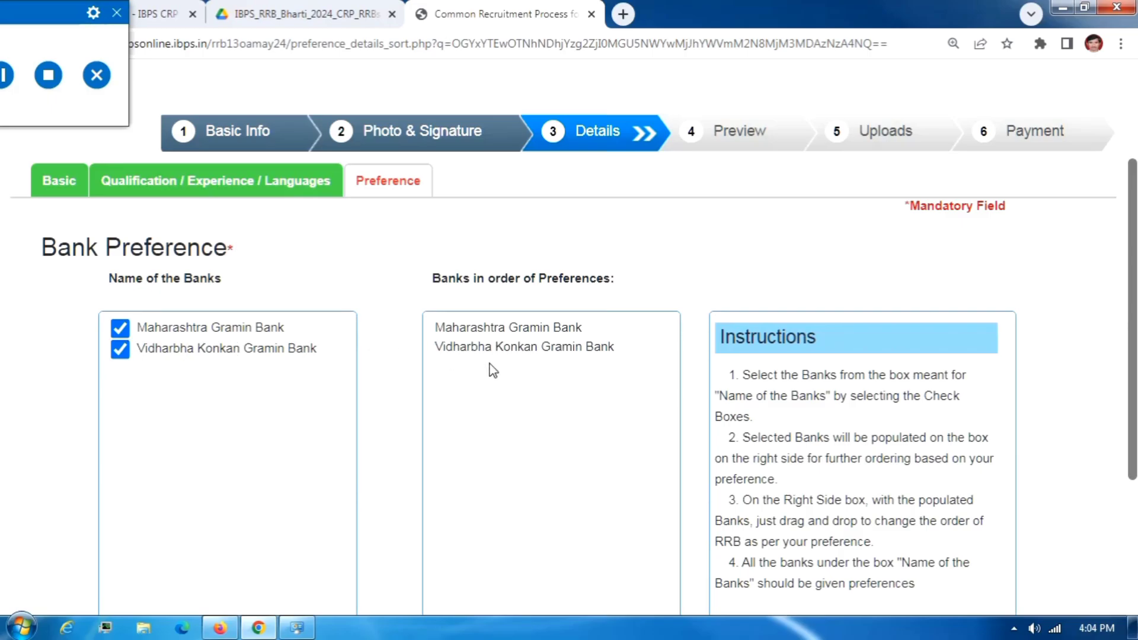
pyautogui.scroll(-2, 490, 371)
pyautogui.scroll(-2, 634, 371)
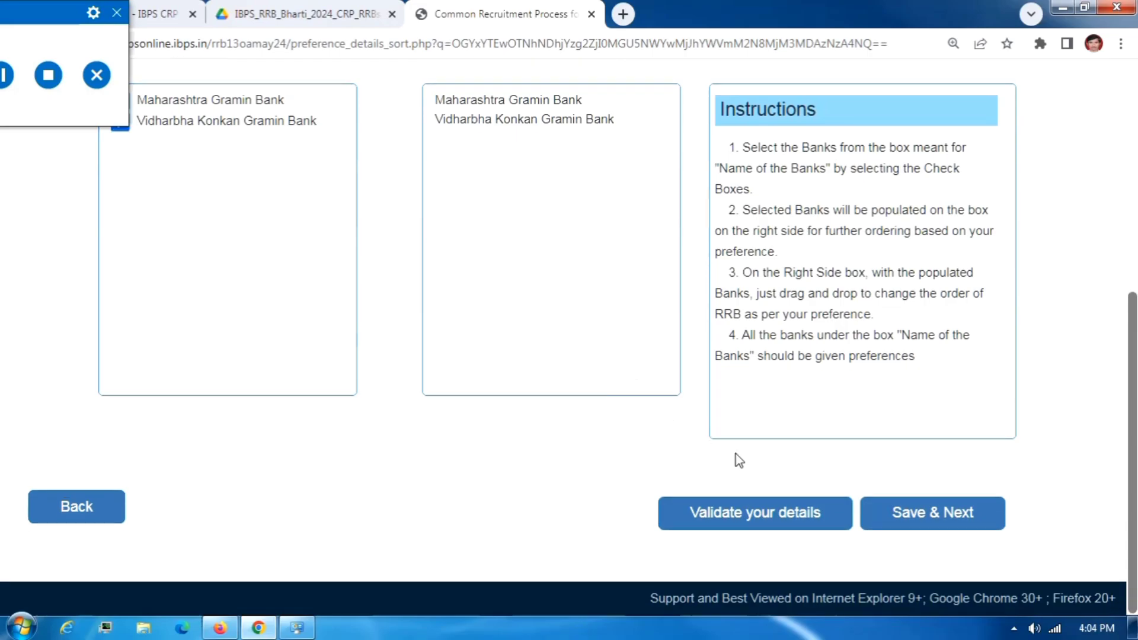
pyautogui.click(903, 517)
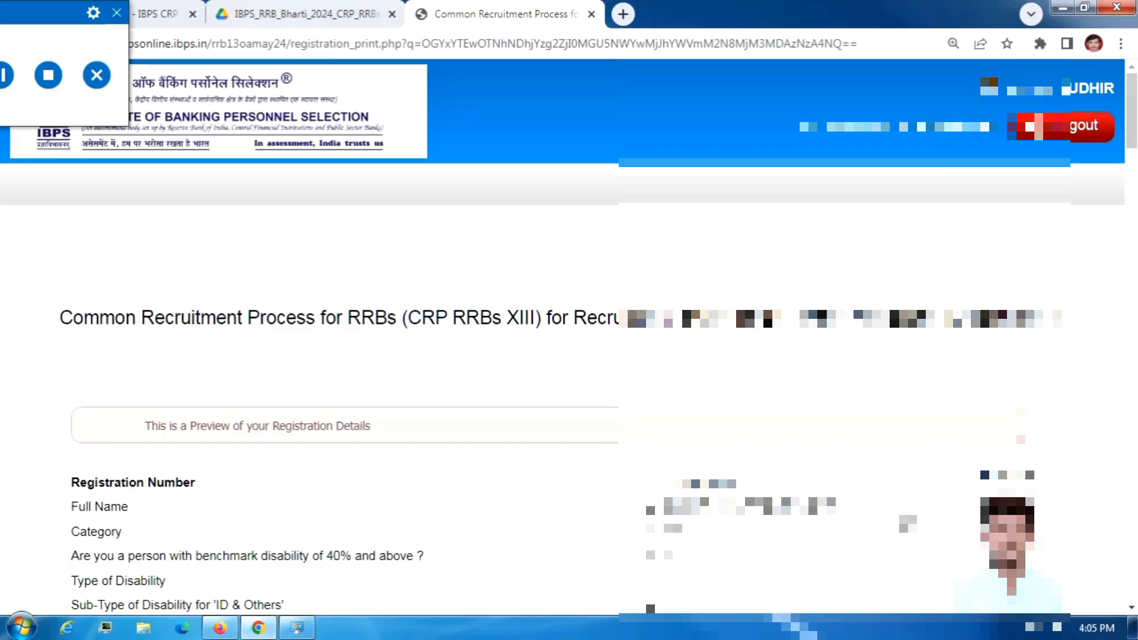
# Agree to the declaration, confirm the name matches the ID, and complete the registration.
pyautogui.scroll(-7, 597, 338)
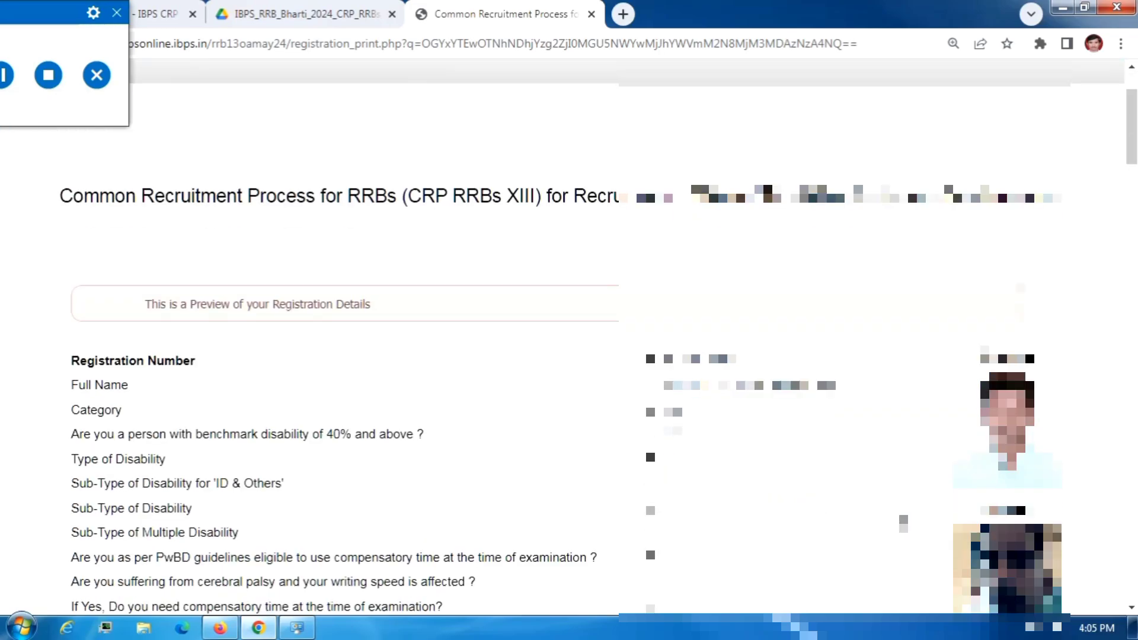
pyautogui.scroll(-16, 597, 338)
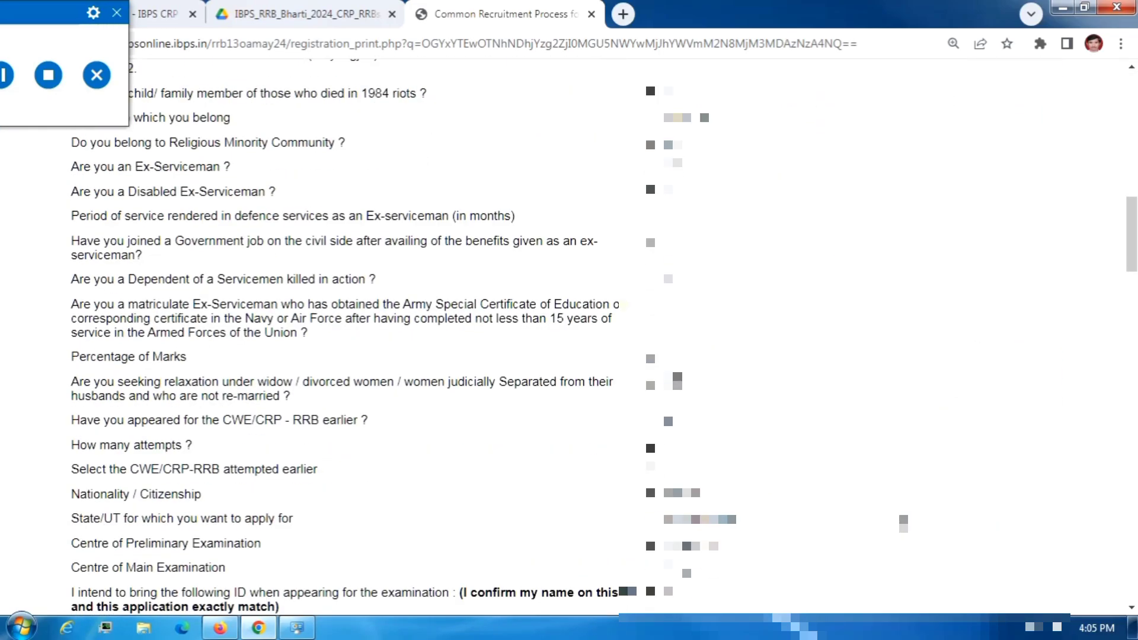
pyautogui.scroll(-20, 597, 338)
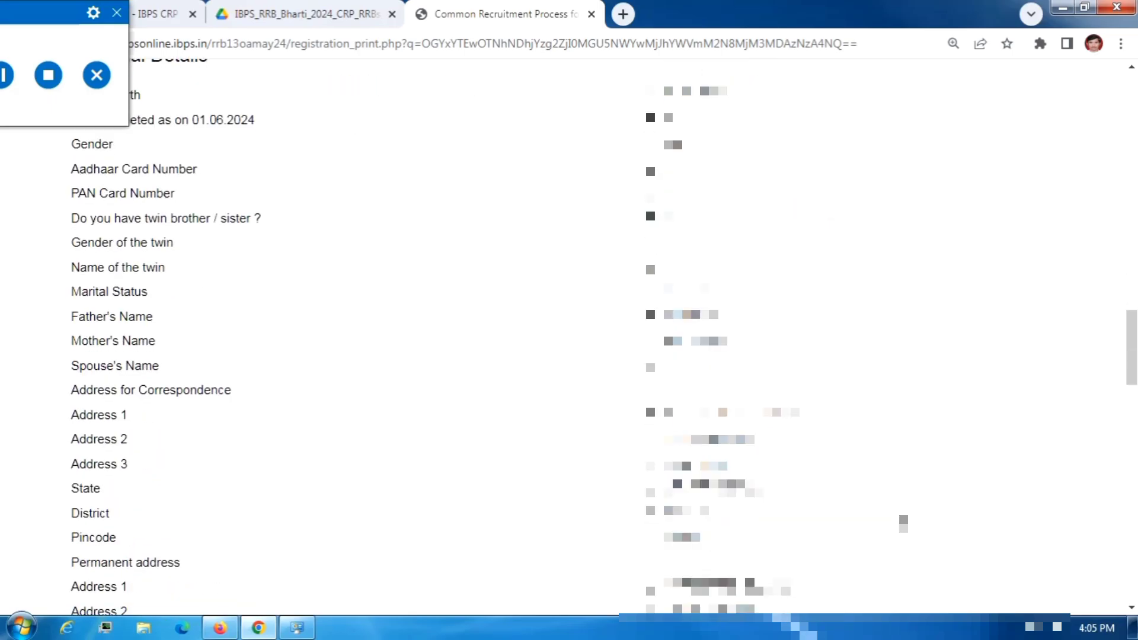
pyautogui.scroll(-15, 597, 338)
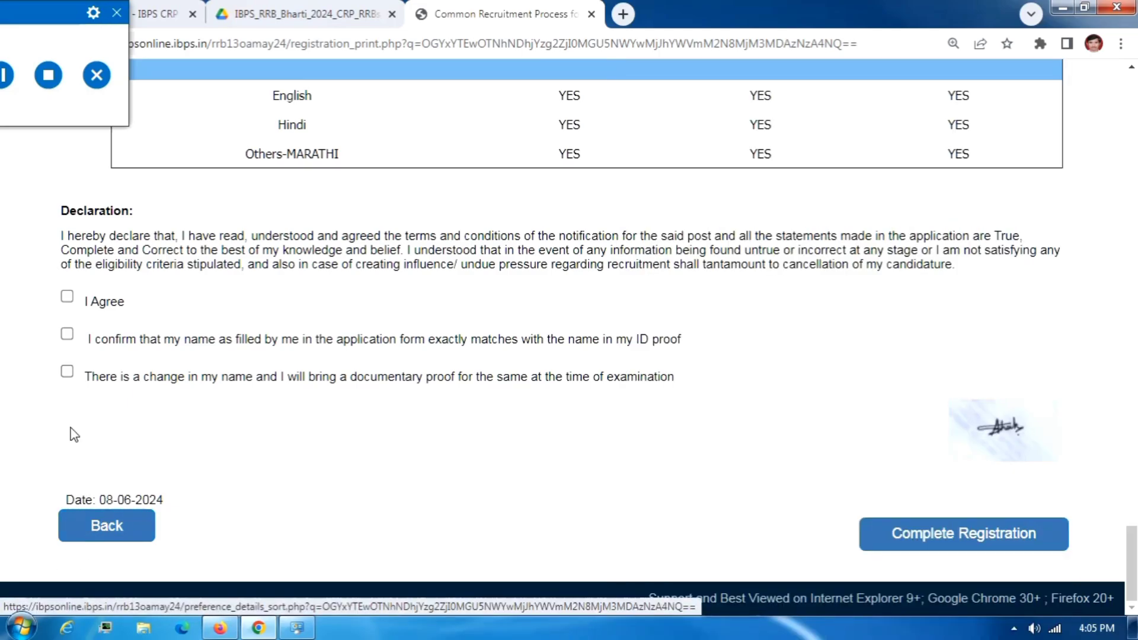
pyautogui.click(67, 297)
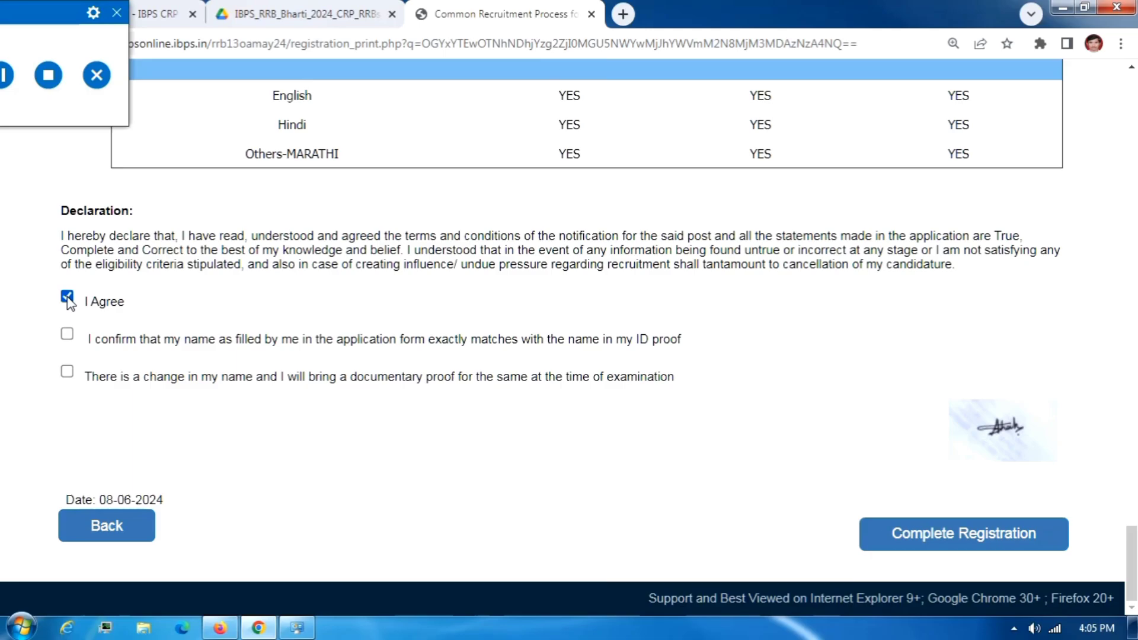
pyautogui.click(67, 334)
pyautogui.click(910, 546)
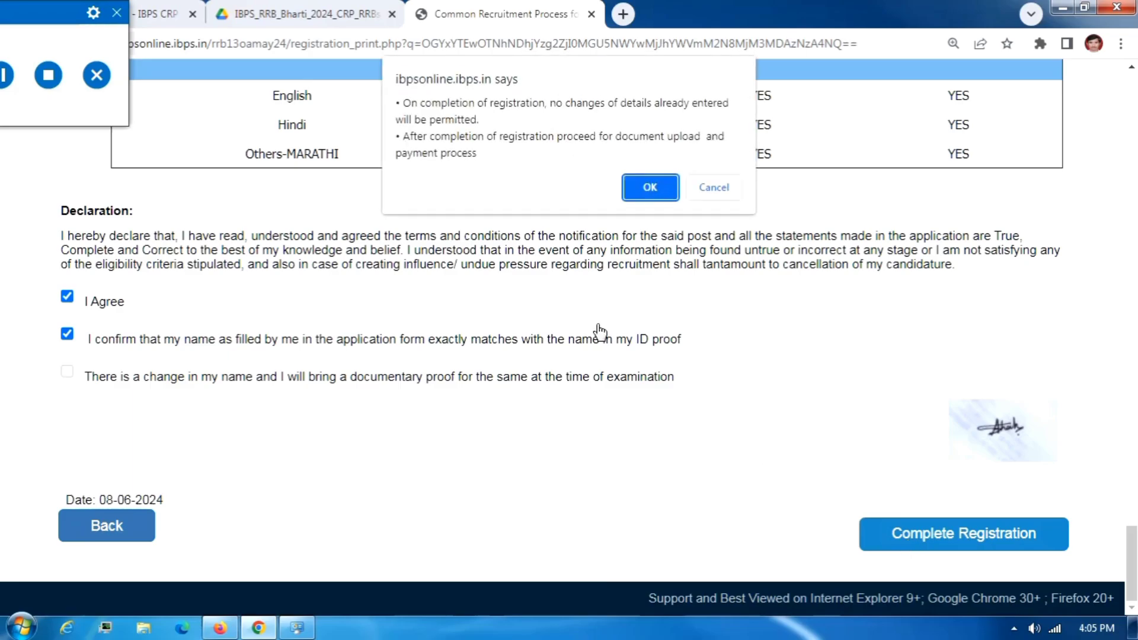
pyautogui.click(638, 193)
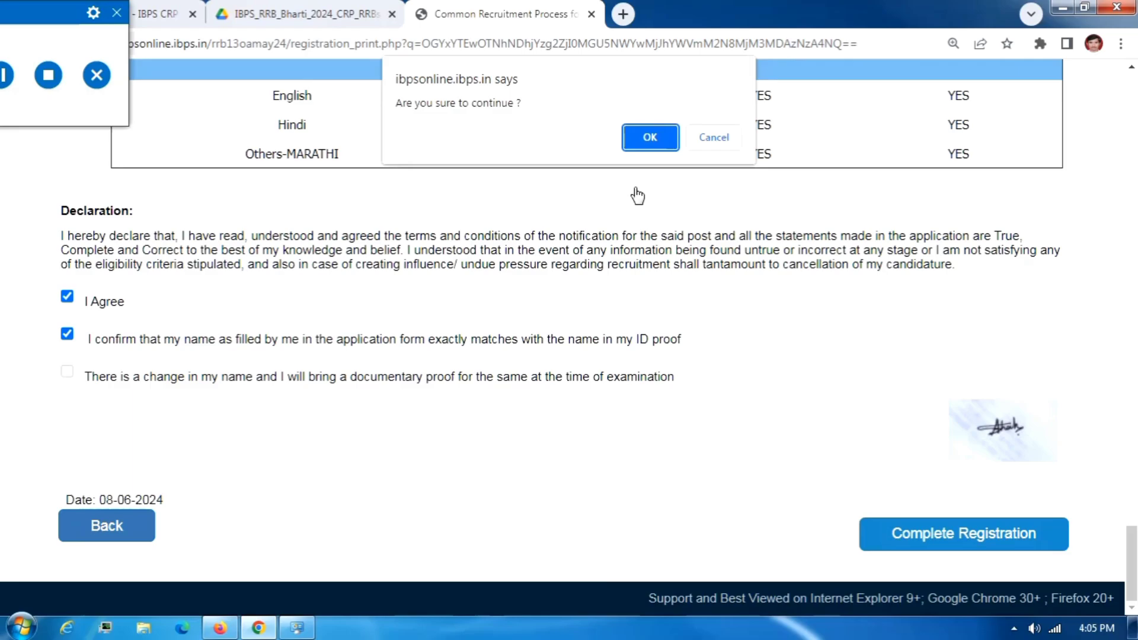
pyautogui.click(649, 133)
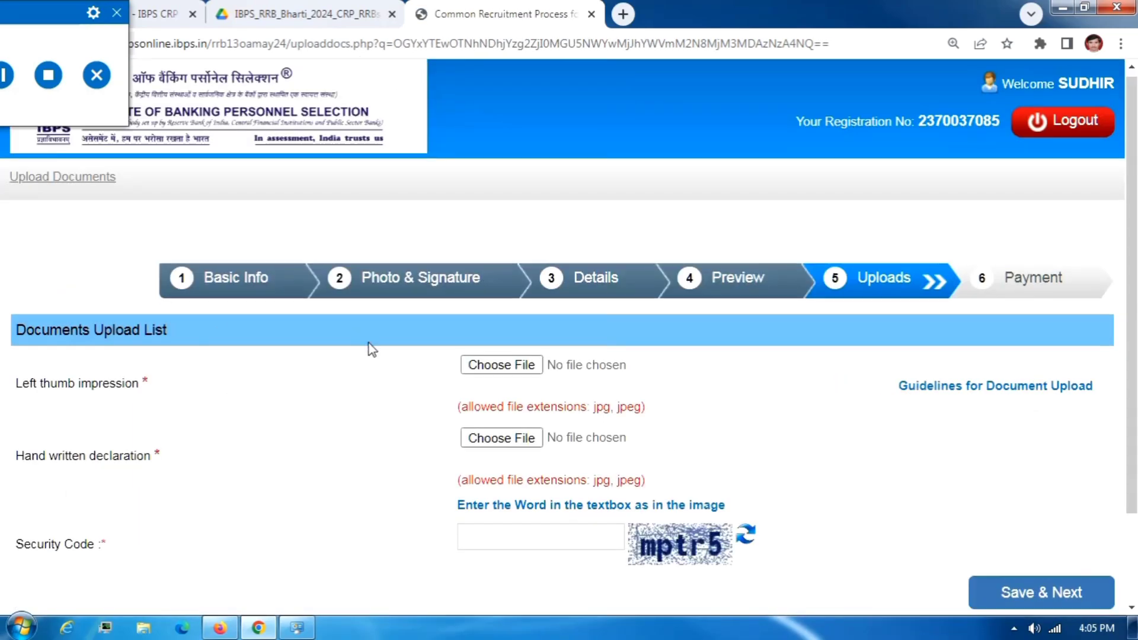
# Save the thumb impression and handwritten declaration uploads with the security code.
pyautogui.scroll(-2, 379, 368)
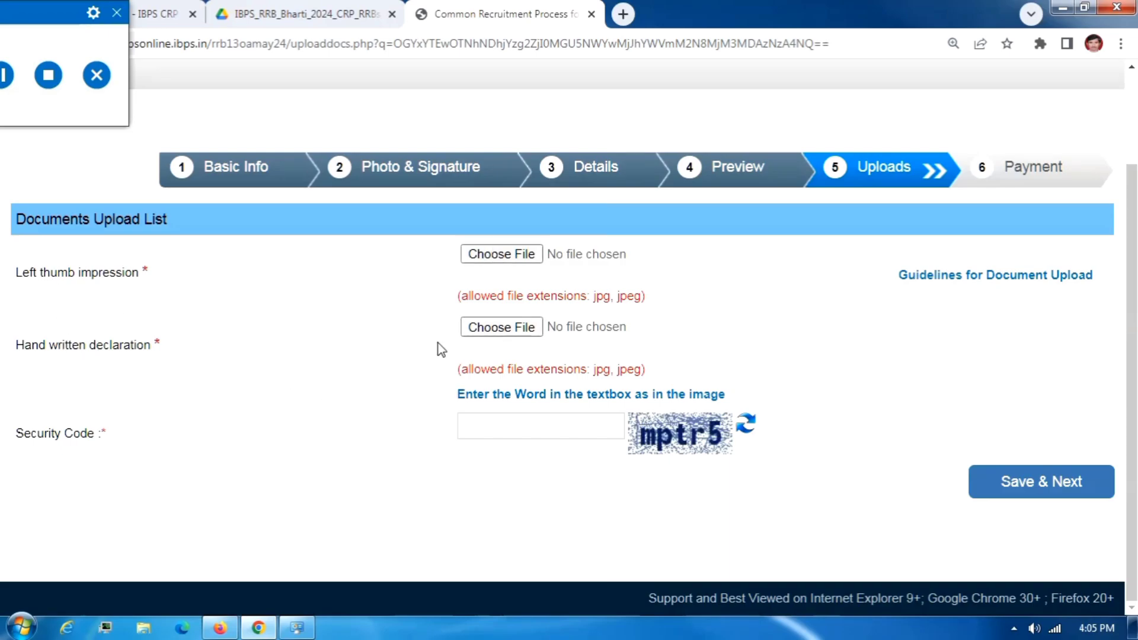
pyautogui.click(541, 428)
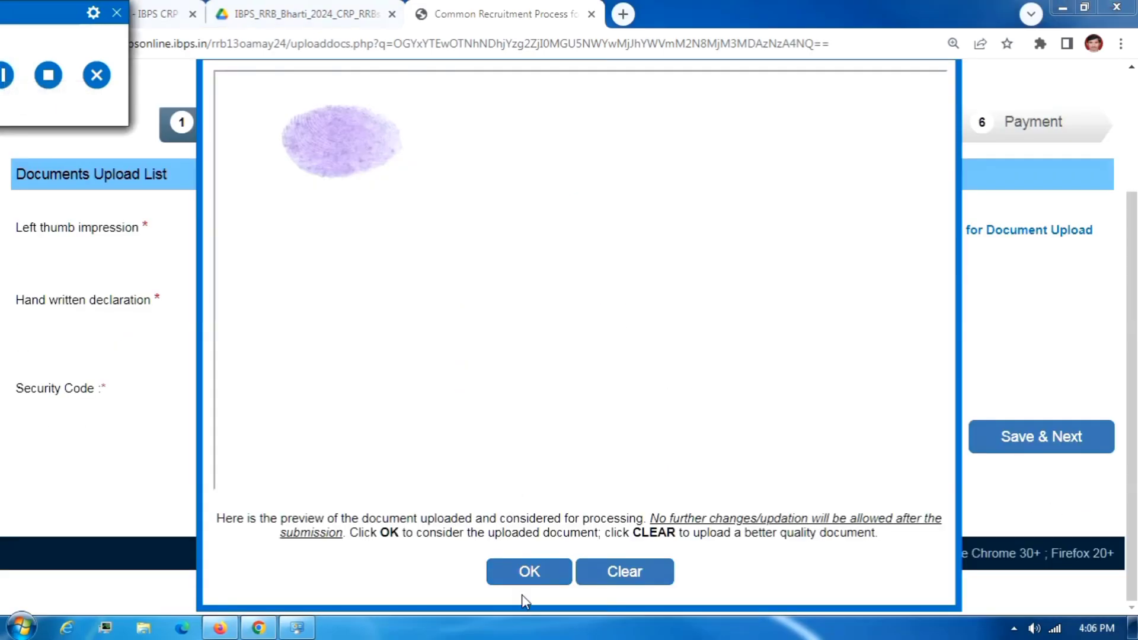
pyautogui.click(532, 573)
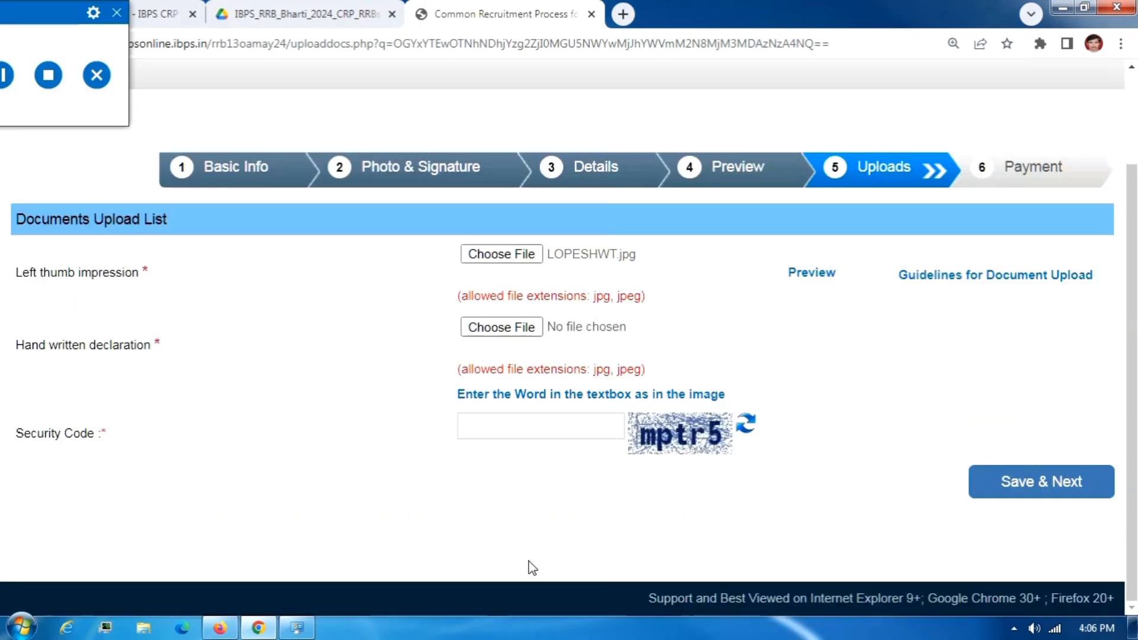
pyautogui.moveTo(66, 346); pyautogui.dragTo(294, 346)
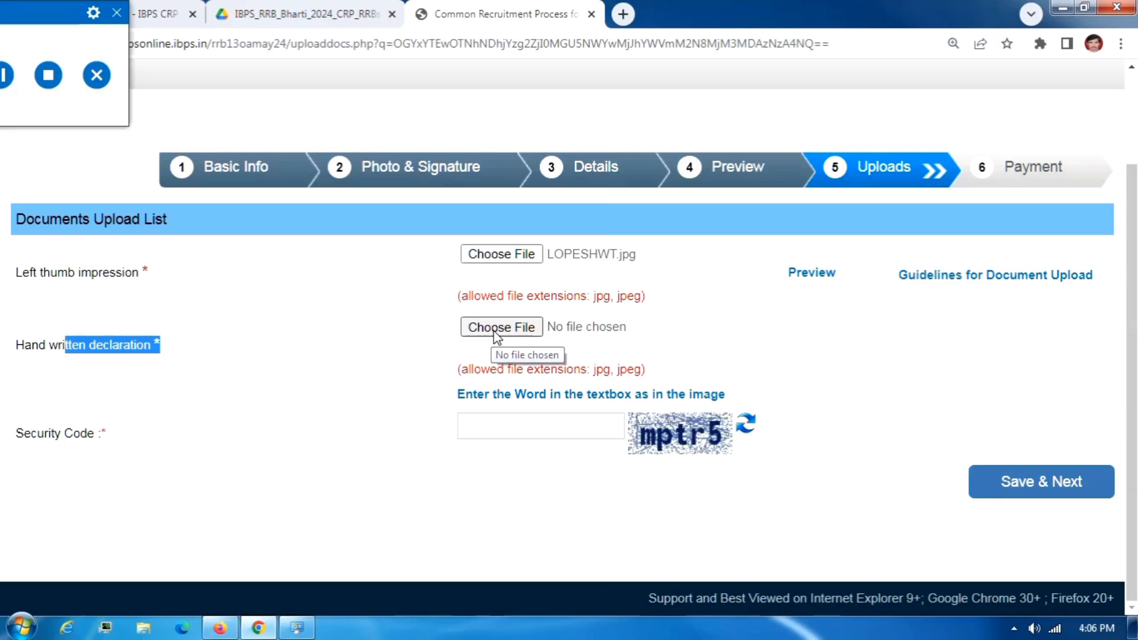
pyautogui.click(7, 75)
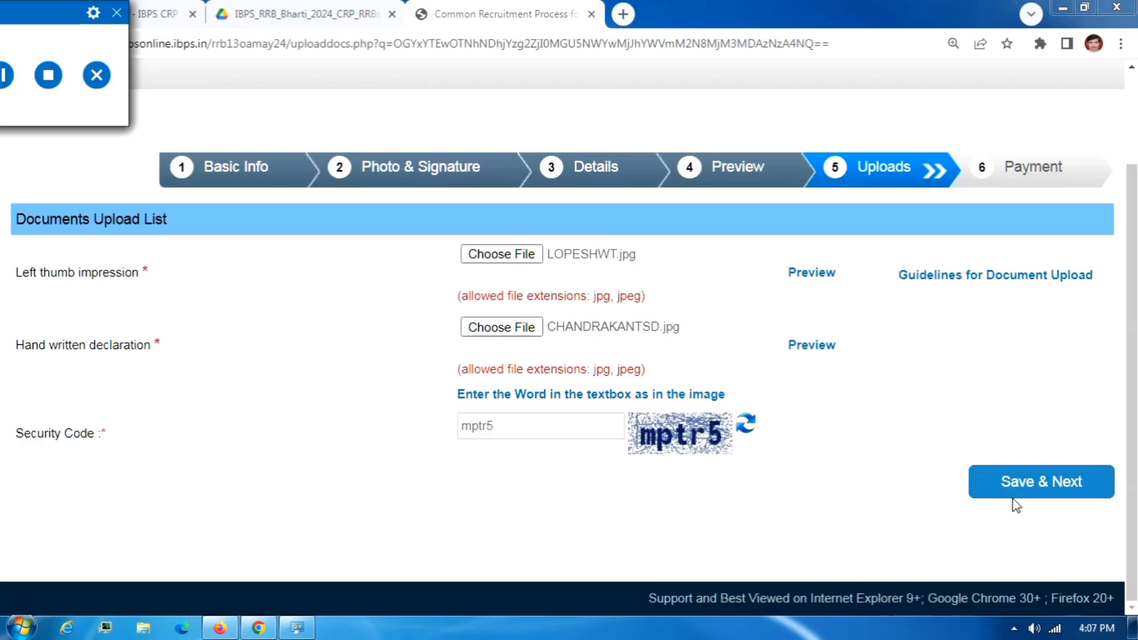
pyautogui.click(1027, 488)
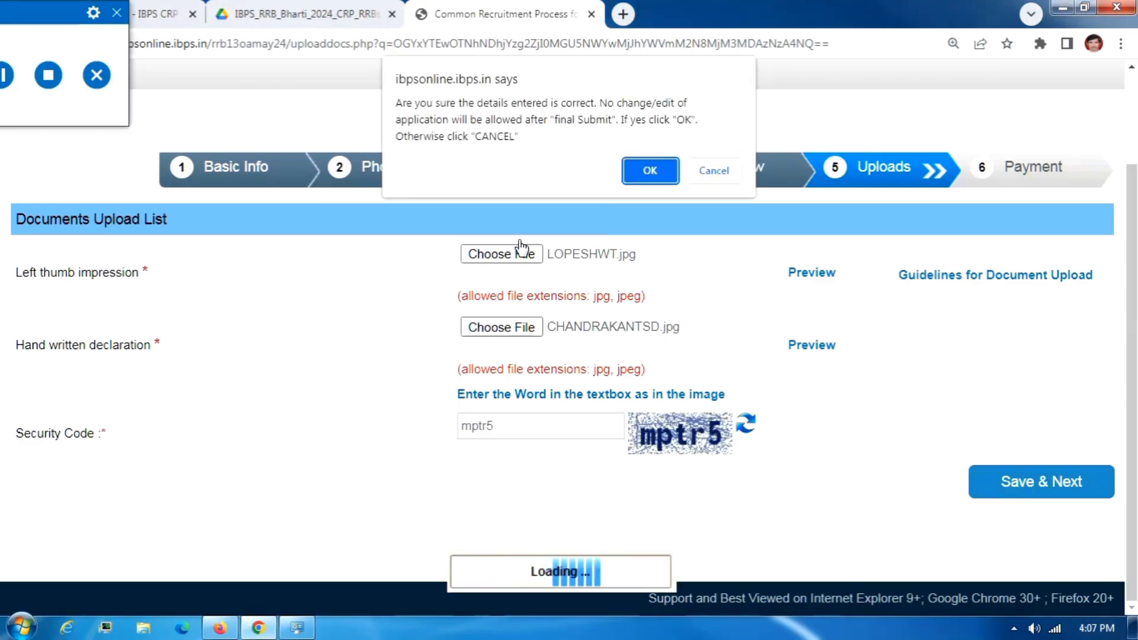
pyautogui.click(637, 168)
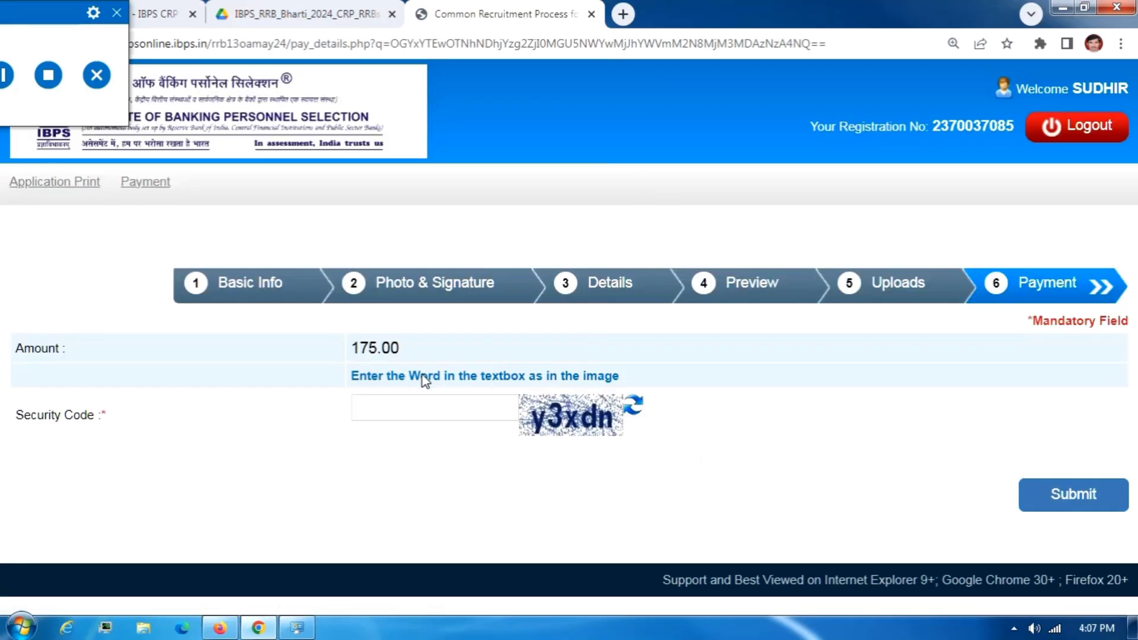
# Enter the payment page's security code and submit the 175.00 fee for payment.
pyautogui.click(398, 395)
pyautogui.write('y3xdn')
pyautogui.click(1063, 500)
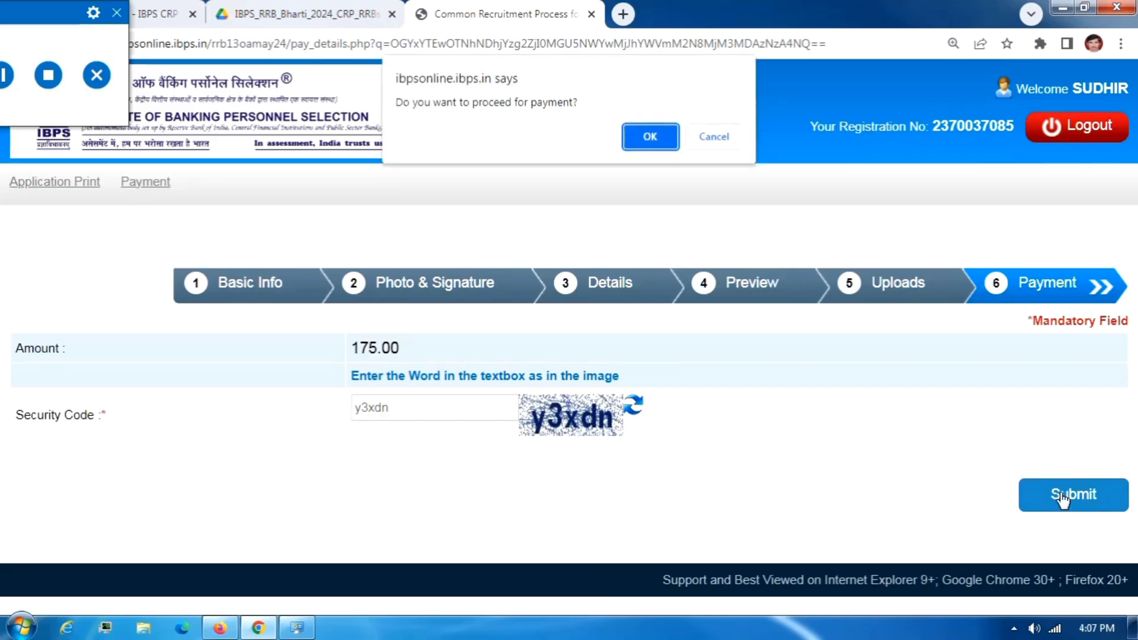
pyautogui.click(650, 137)
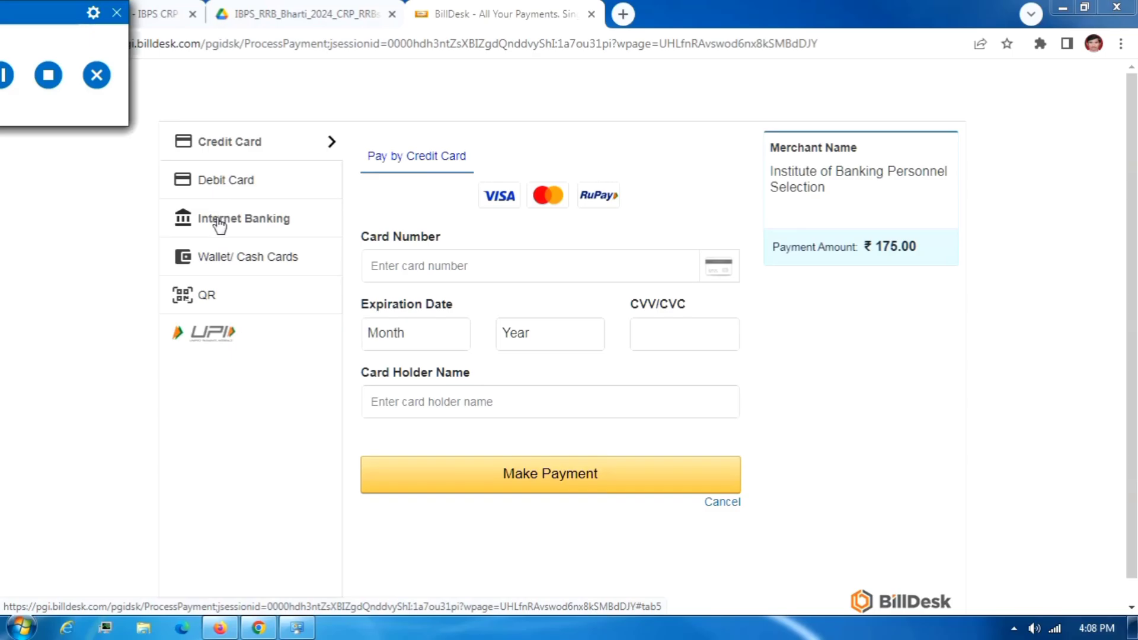
# Pay by BHIM UPI QR code and proceed with the Rs. 175.00 total, zero convenience fee.
pyautogui.click(224, 299)
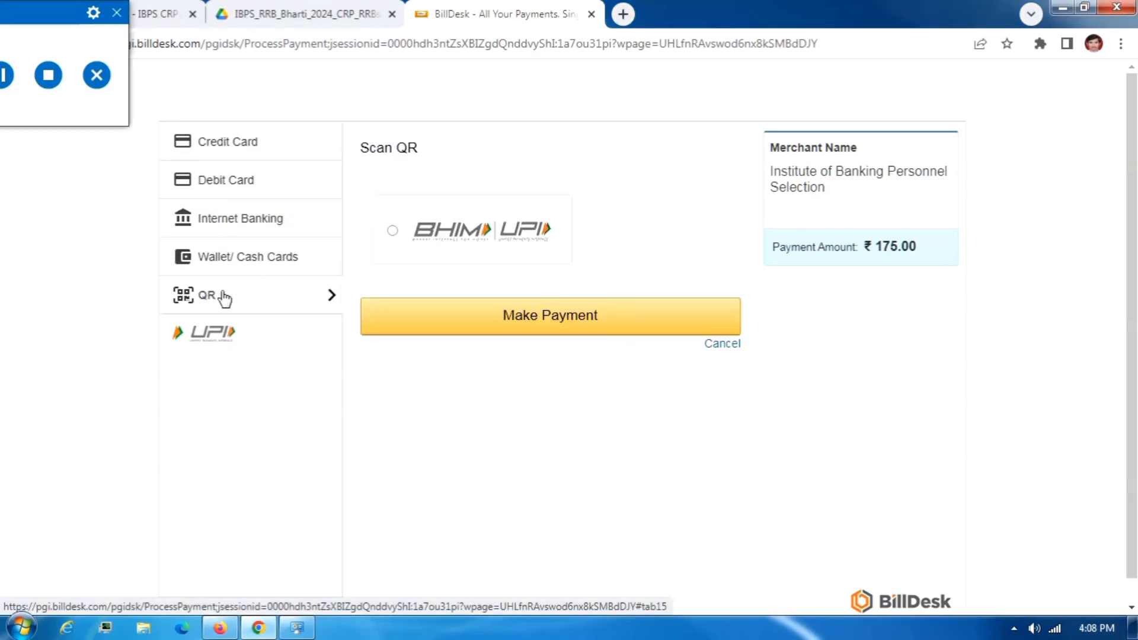
pyautogui.click(531, 314)
pyautogui.click(688, 400)
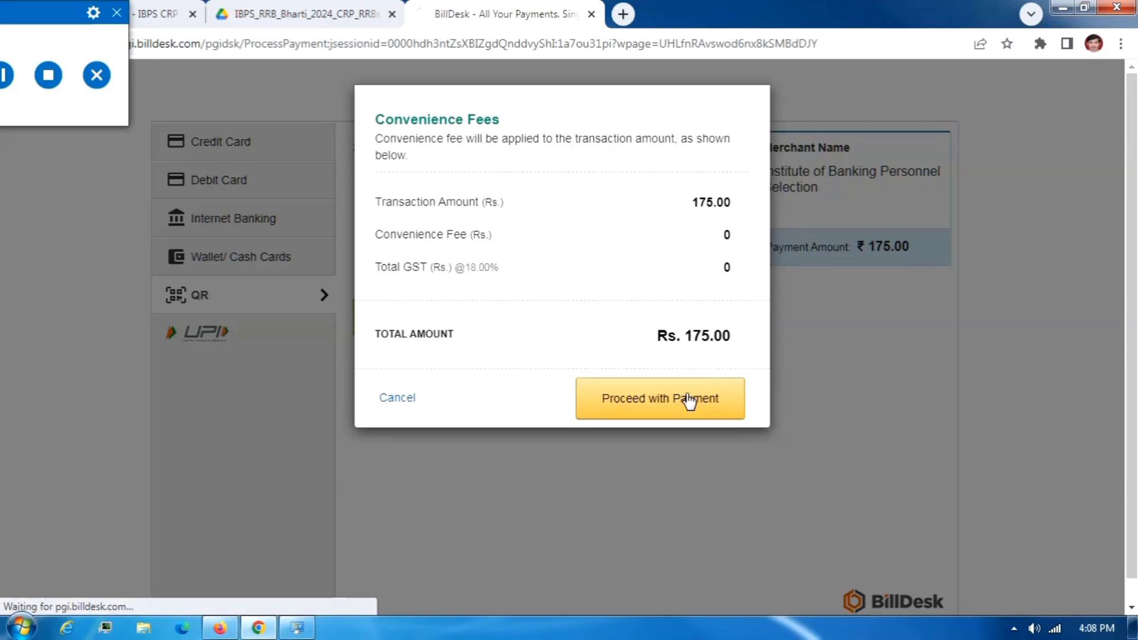